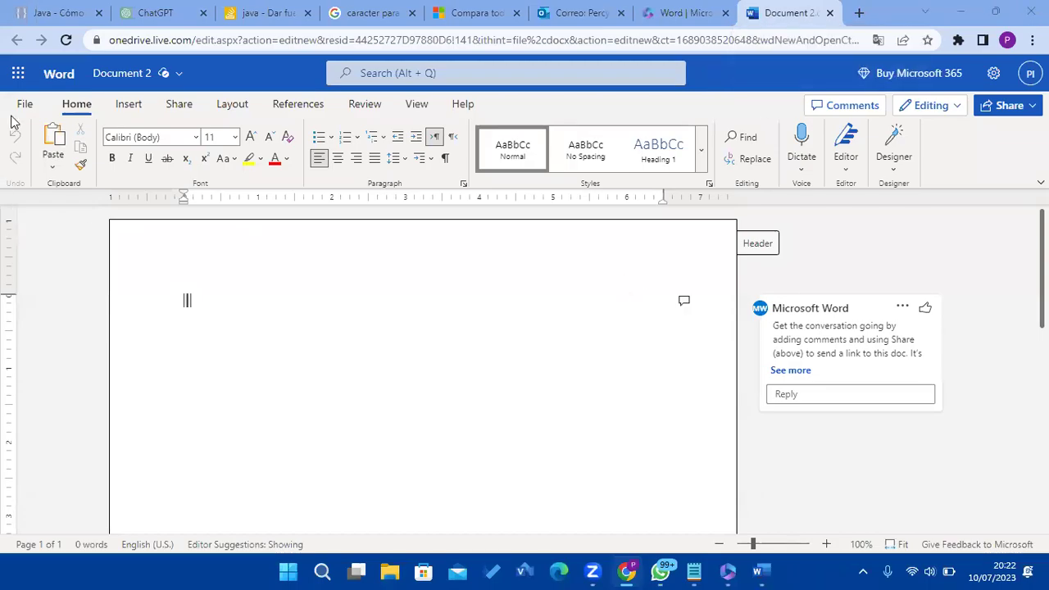
- Create a blank Excel workbook by launching Excel from the Microsoft 365 app launcher
{"action": "left_click", "coordinate": [17, 76]}
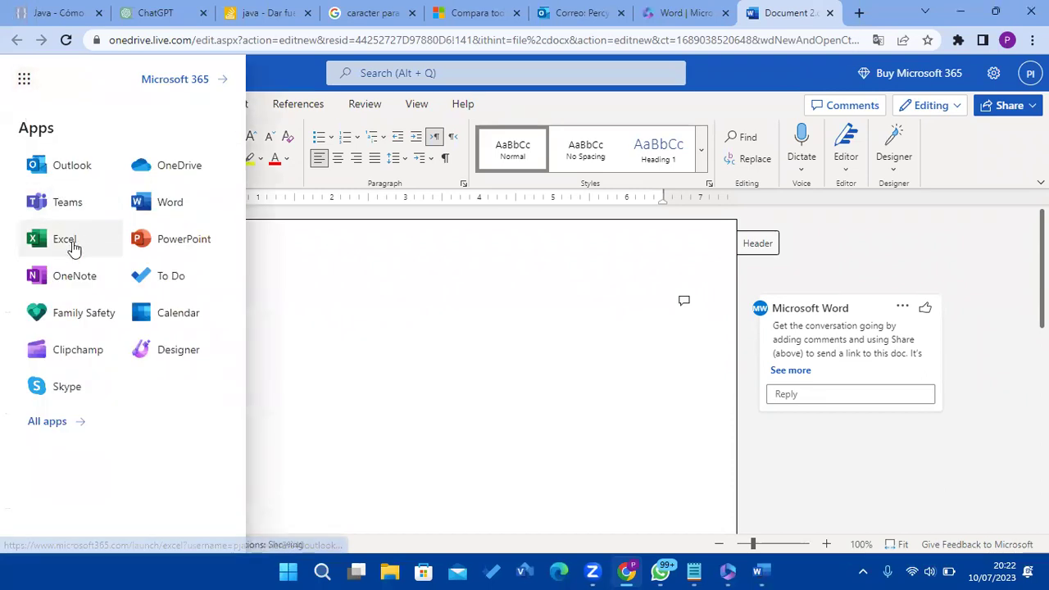
{"action": "left_click", "coordinate": [71, 241]}
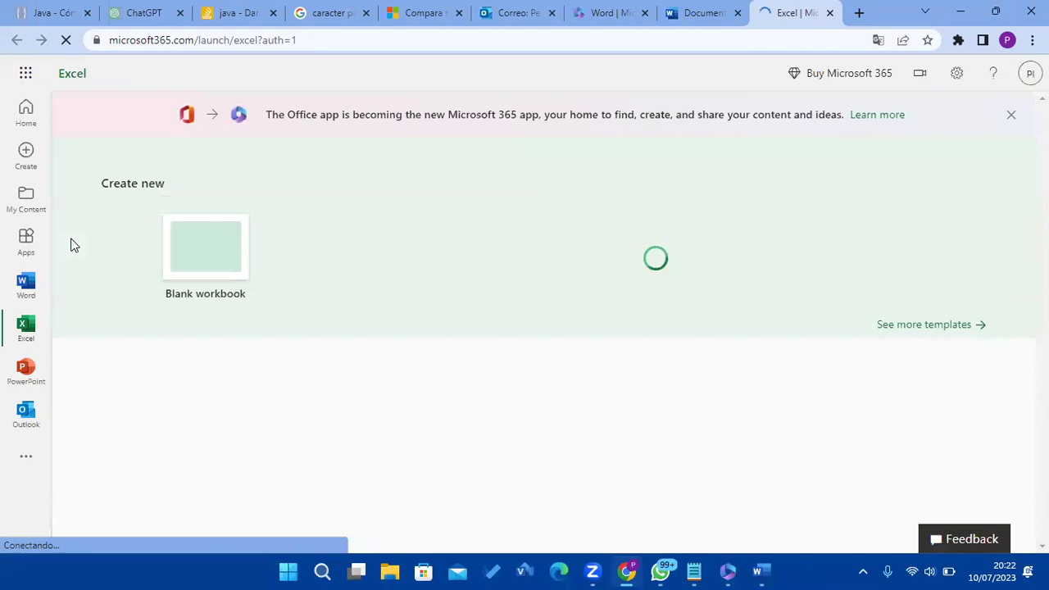
{"action": "left_click", "coordinate": [178, 258]}
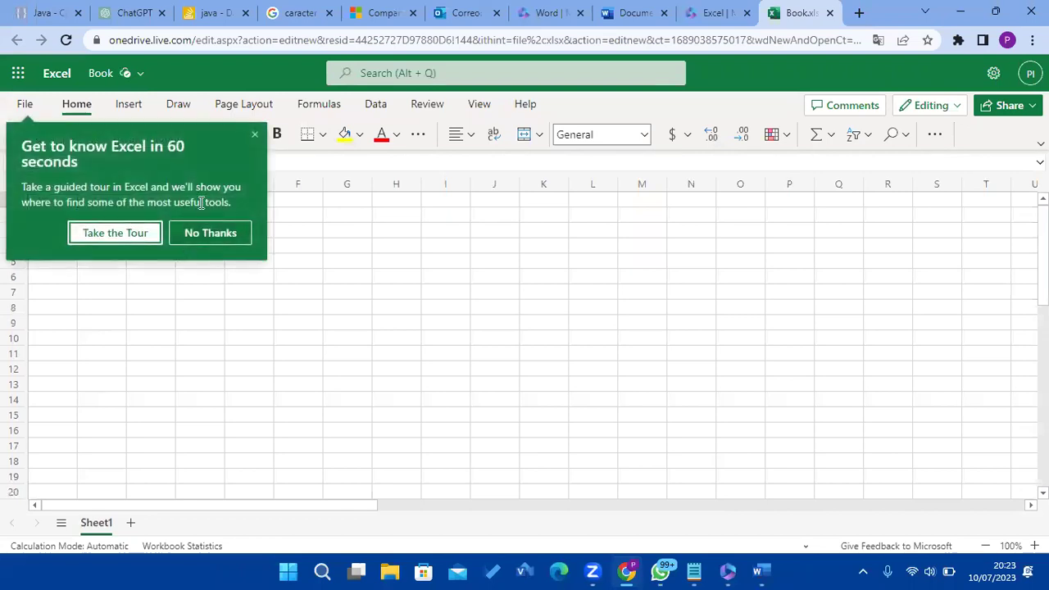
- Dismiss the Excel tour, view the Share options, then close the Book.xlsx tab
{"action": "left_click", "coordinate": [251, 135]}
{"action": "left_click", "coordinate": [1010, 105]}
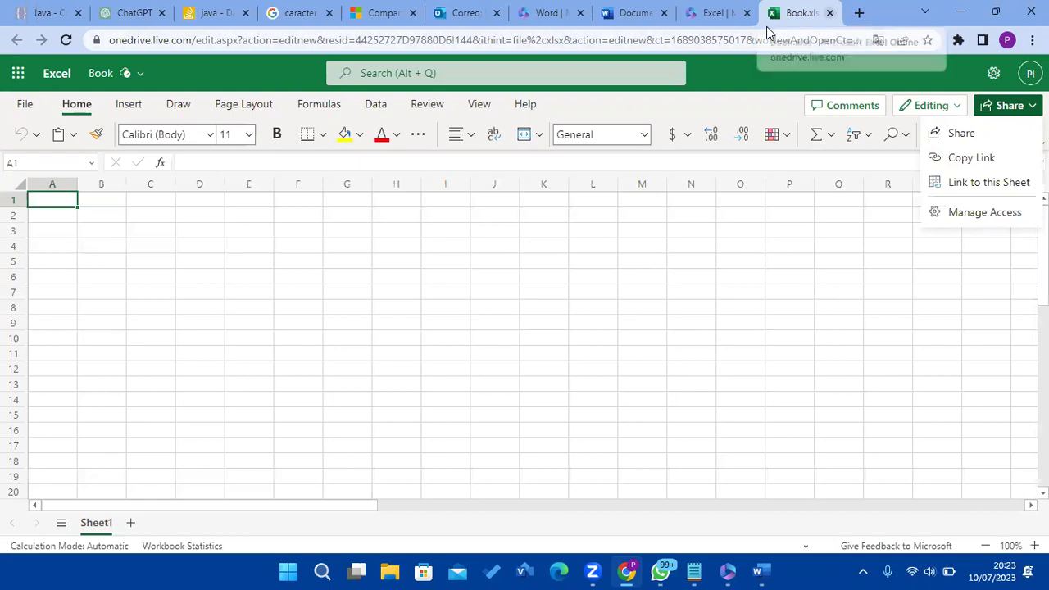
{"action": "left_click", "coordinate": [830, 13]}
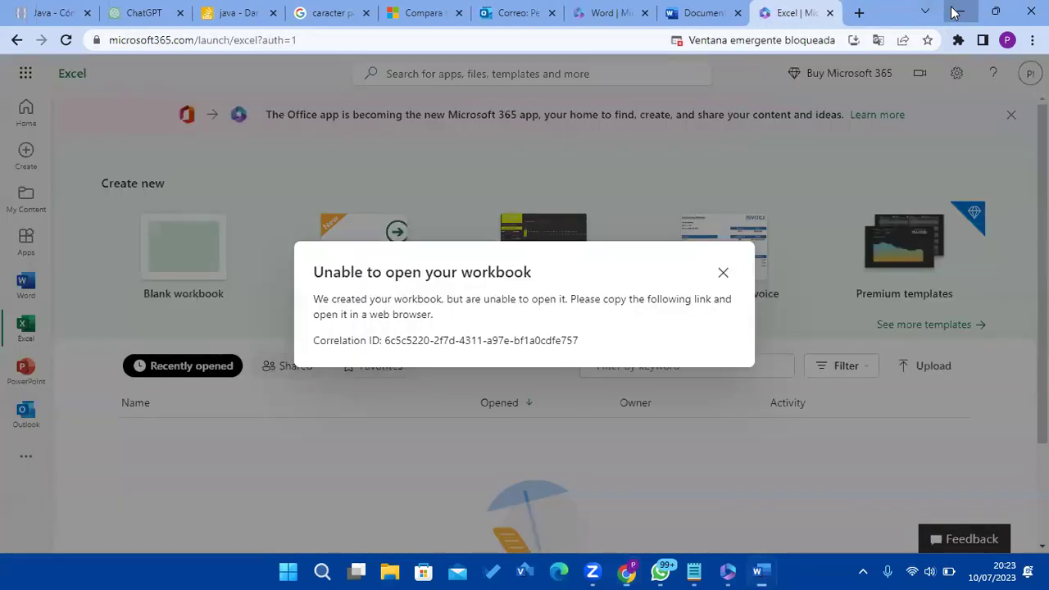
- Minimize the browser and the Documento 13 and 12 Word windows, and close Microsoft 365
{"action": "left_click", "coordinate": [957, 12]}
{"action": "left_click", "coordinate": [957, 13]}
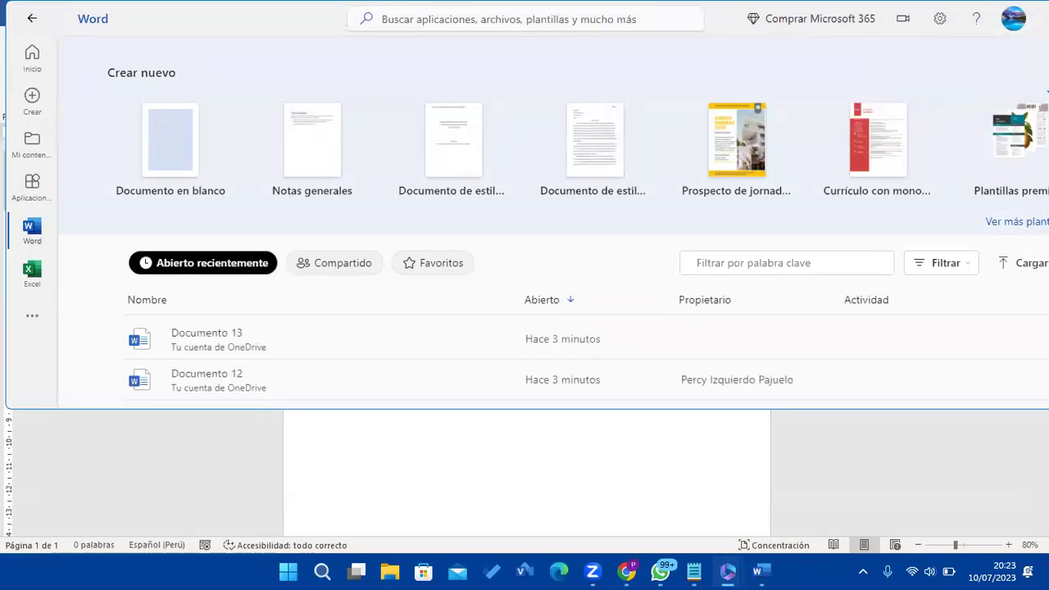
{"action": "left_click", "coordinate": [1040, 12]}
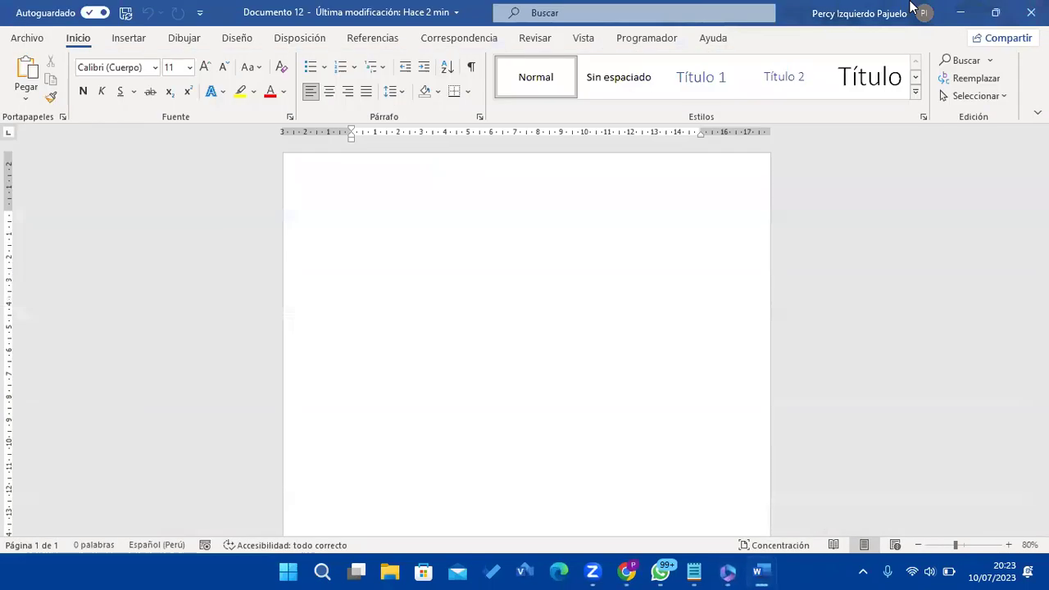
{"action": "left_click", "coordinate": [961, 12]}
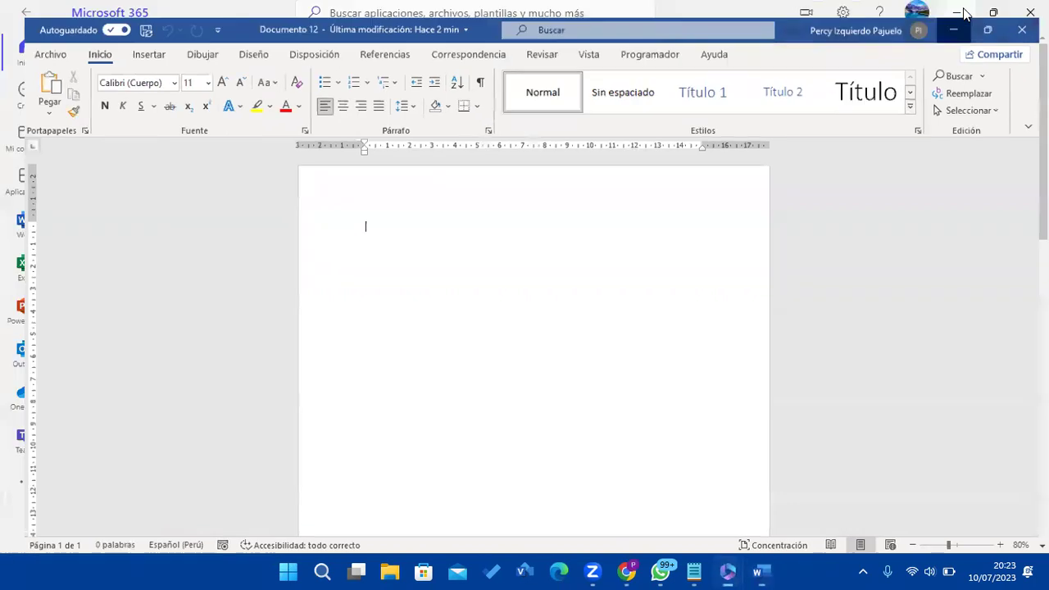
{"action": "left_click", "coordinate": [1030, 12]}
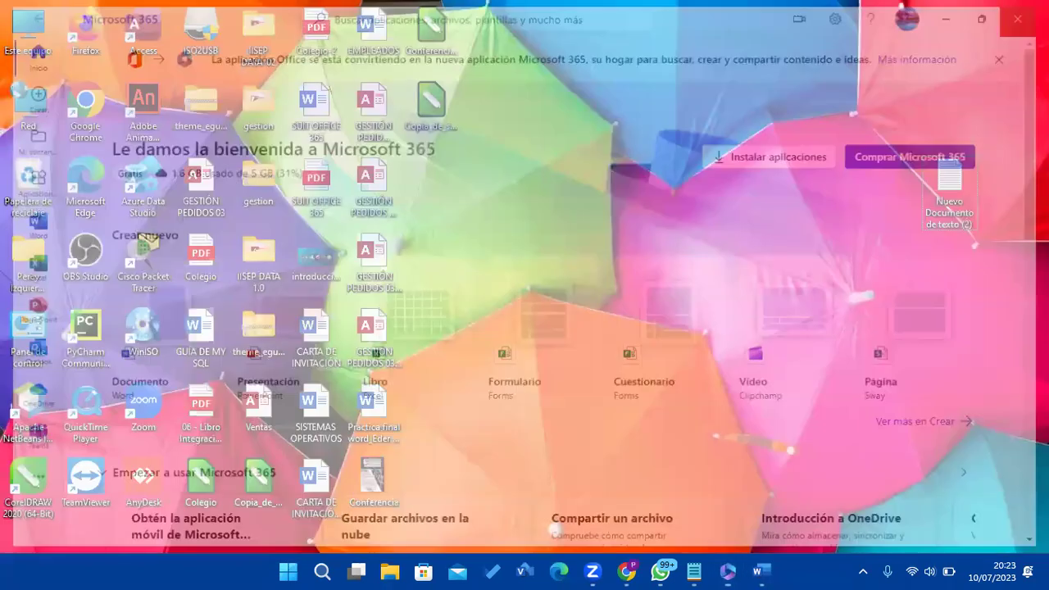
- Launch Google Chrome from the desktop icon and open it with the chosen profile
{"action": "double_click", "coordinate": [85, 107]}
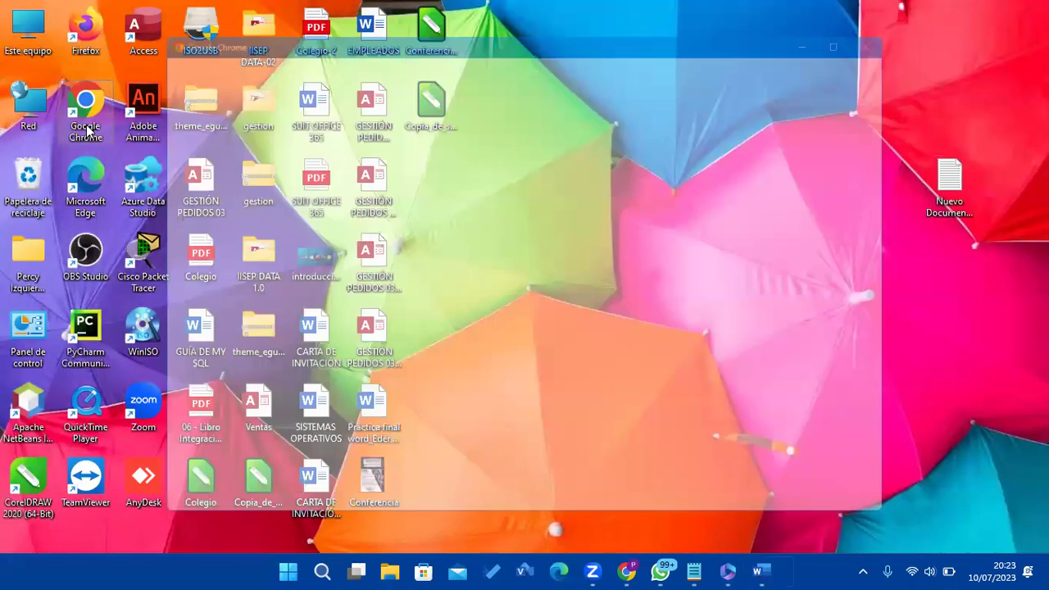
{"action": "left_click", "coordinate": [864, 24]}
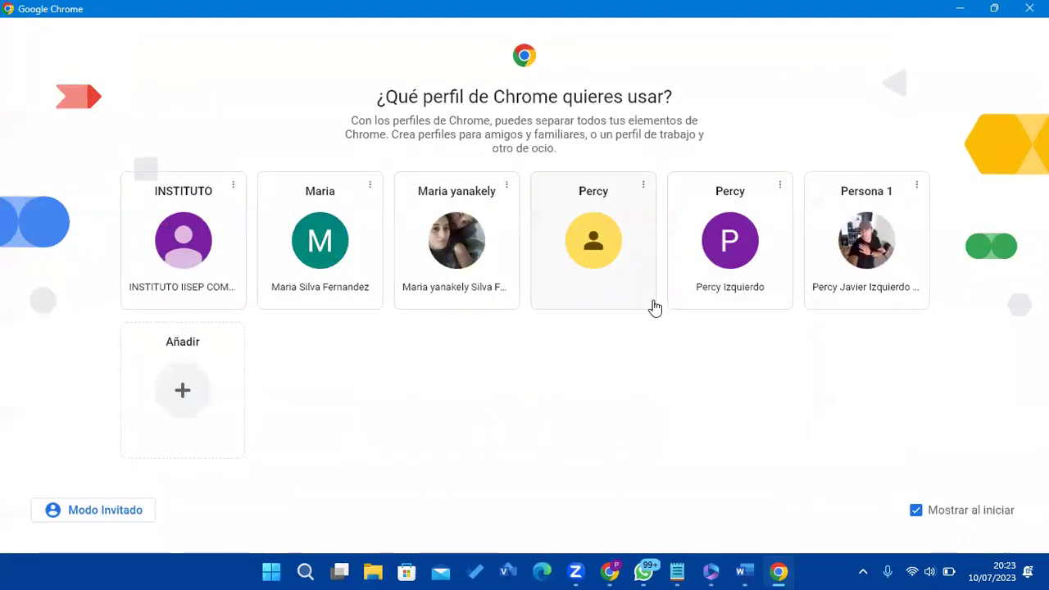
{"action": "left_click", "coordinate": [702, 254]}
- Close the workbook error, then open Hojas de cálculo from the Google apps grid in a new tab
{"action": "left_click", "coordinate": [721, 272]}
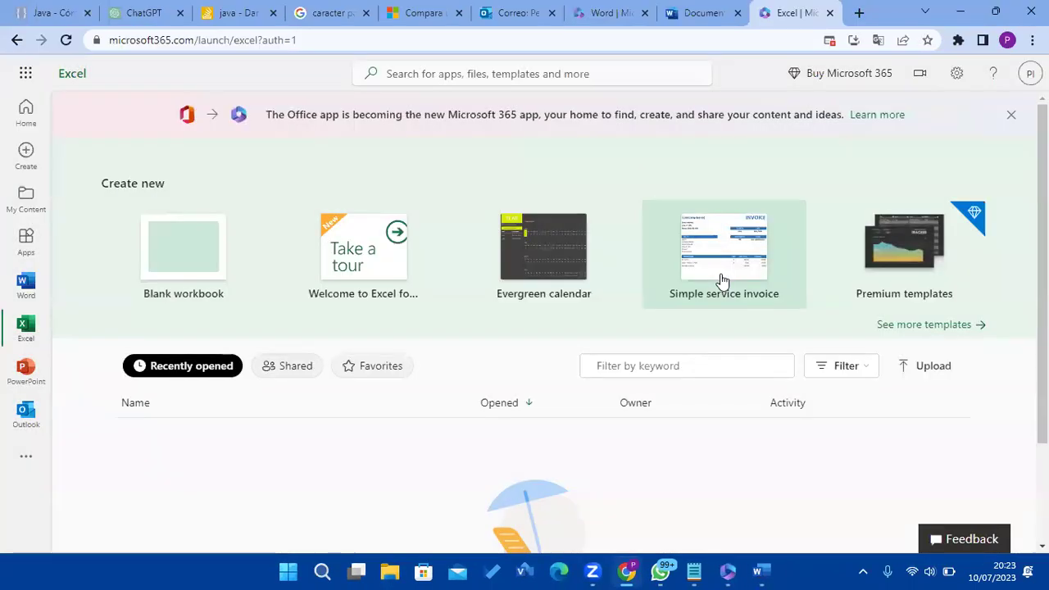
{"action": "key", "text": "ctrl+t"}
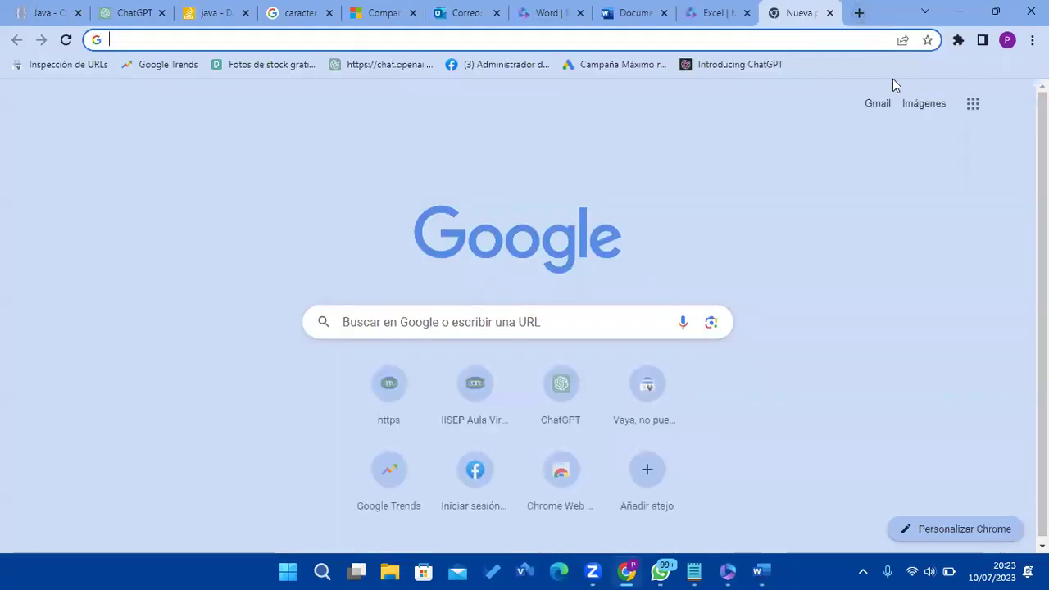
{"action": "left_click", "coordinate": [967, 109]}
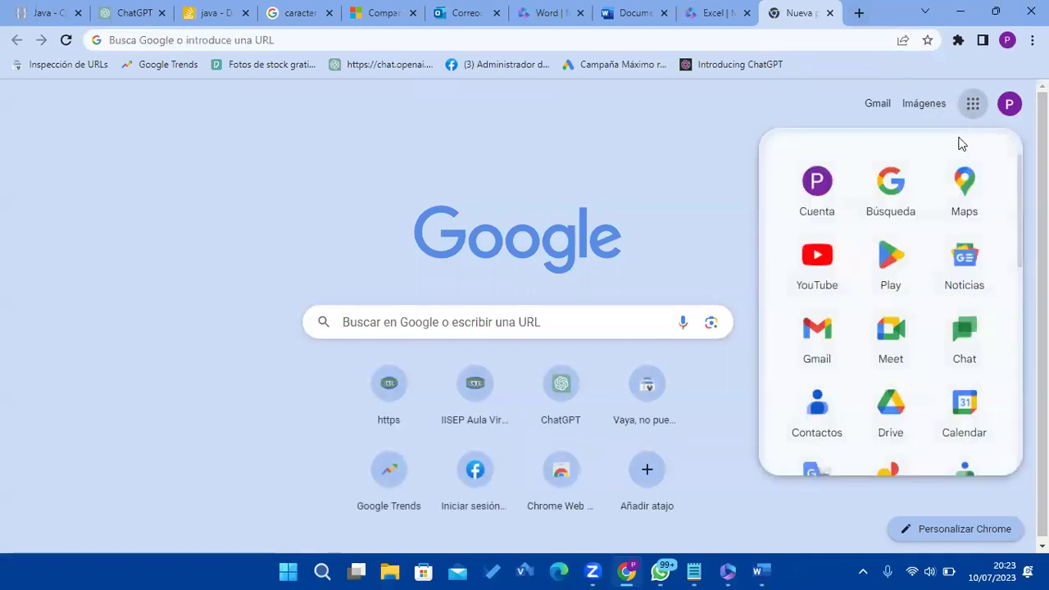
{"action": "scroll", "coordinate": [938, 251], "scroll_direction": "down", "scroll_amount": 1}
{"action": "scroll", "coordinate": [939, 251], "scroll_direction": "down", "scroll_amount": 1}
{"action": "scroll", "coordinate": [940, 254], "scroll_direction": "up", "scroll_amount": 1}
{"action": "scroll", "coordinate": [938, 253], "scroll_direction": "up", "scroll_amount": 1}
{"action": "scroll", "coordinate": [937, 253], "scroll_direction": "down", "scroll_amount": 1}
{"action": "scroll", "coordinate": [936, 253], "scroll_direction": "down", "scroll_amount": 3}
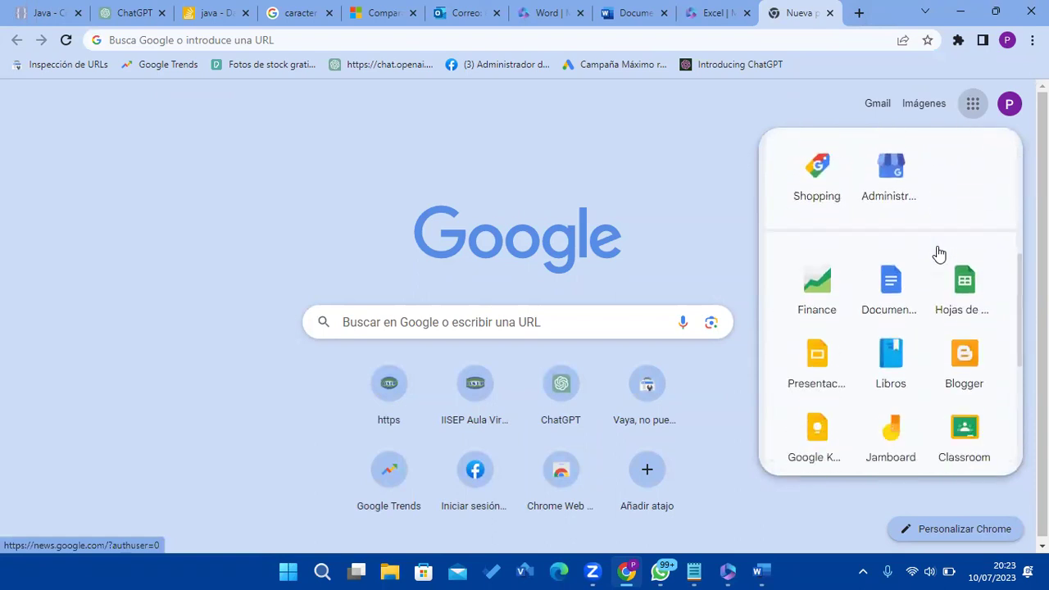
{"action": "scroll", "coordinate": [930, 245], "scroll_direction": "down", "scroll_amount": 1}
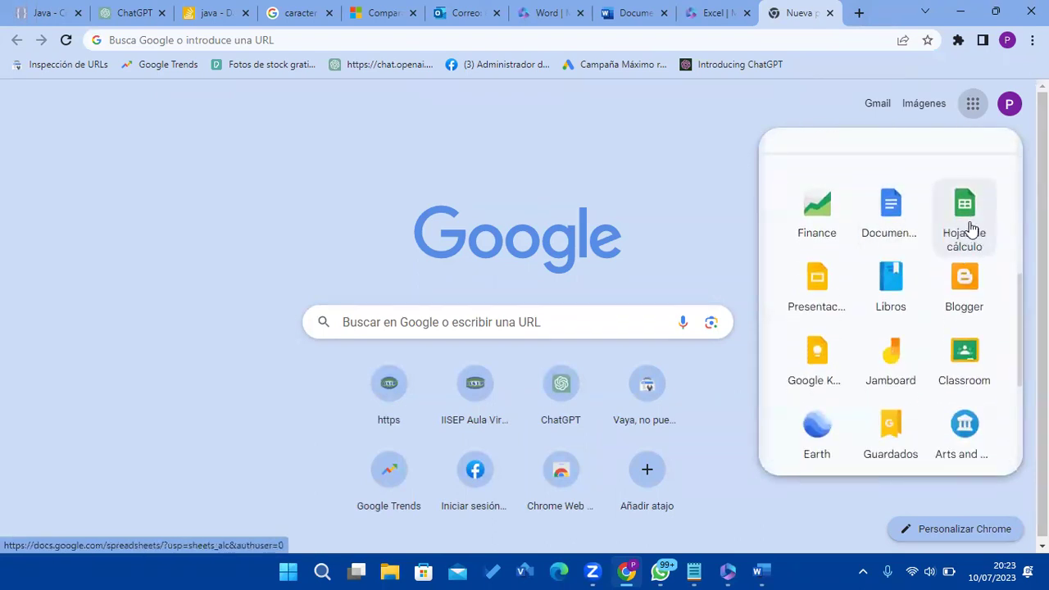
{"action": "left_click", "coordinate": [966, 222]}
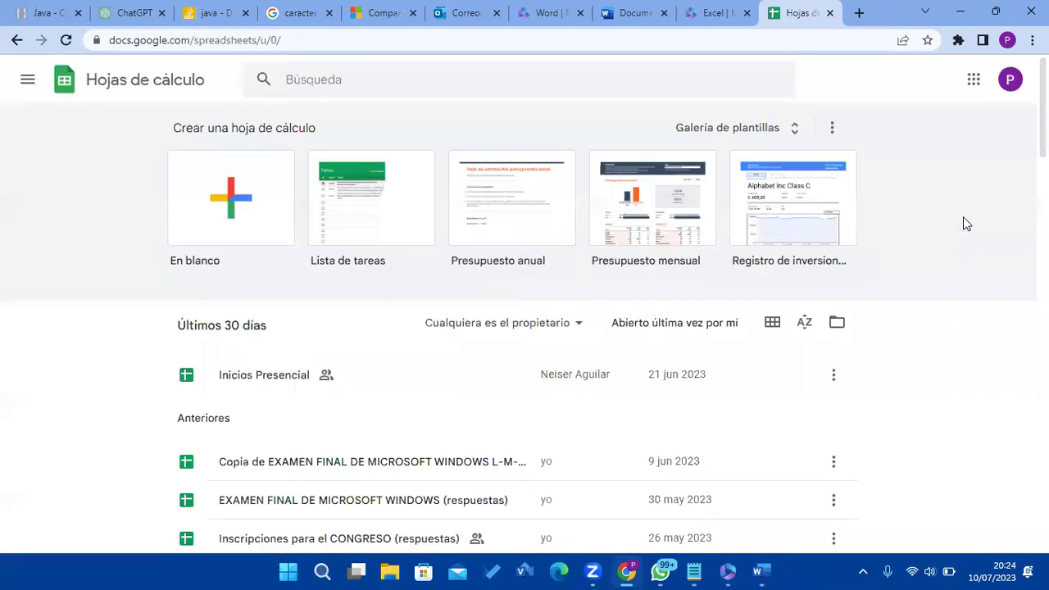
{"action": "scroll", "coordinate": [908, 274], "scroll_direction": "down", "scroll_amount": 6}
{"action": "scroll", "coordinate": [172, 362], "scroll_direction": "up", "scroll_amount": 1}
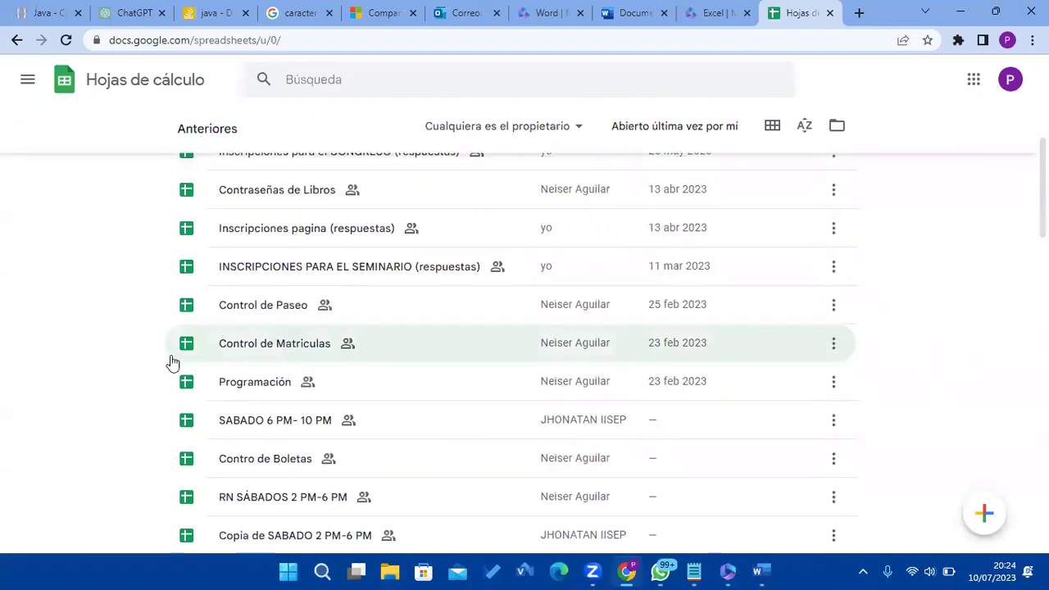
{"action": "scroll", "coordinate": [176, 356], "scroll_direction": "up", "scroll_amount": 5}
- Start a blank spreadsheet from the En blanco template, then minimize and restore Chrome
{"action": "left_click", "coordinate": [230, 194]}
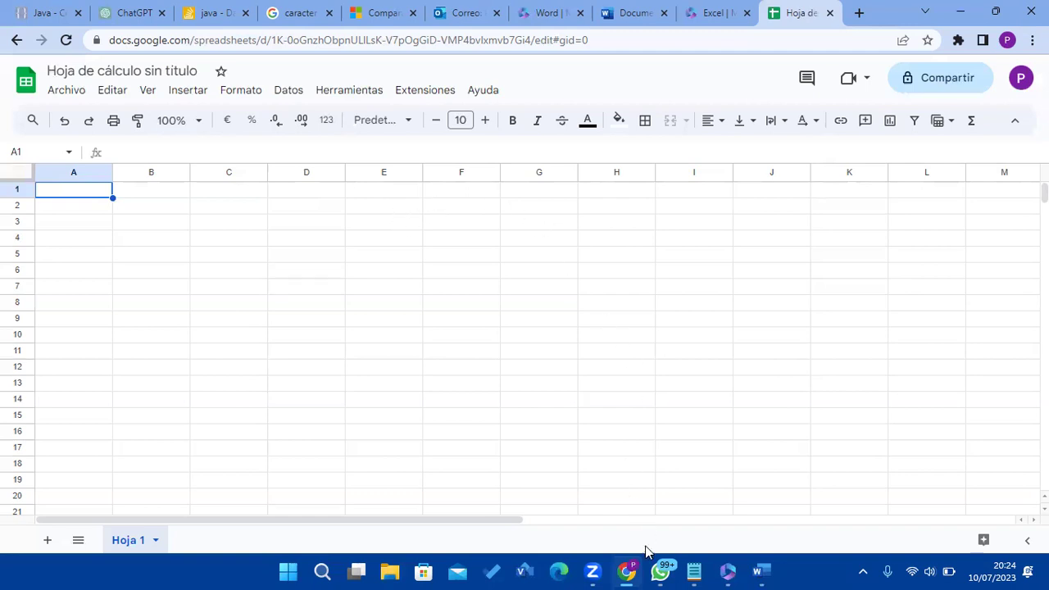
{"action": "left_click", "coordinate": [627, 571]}
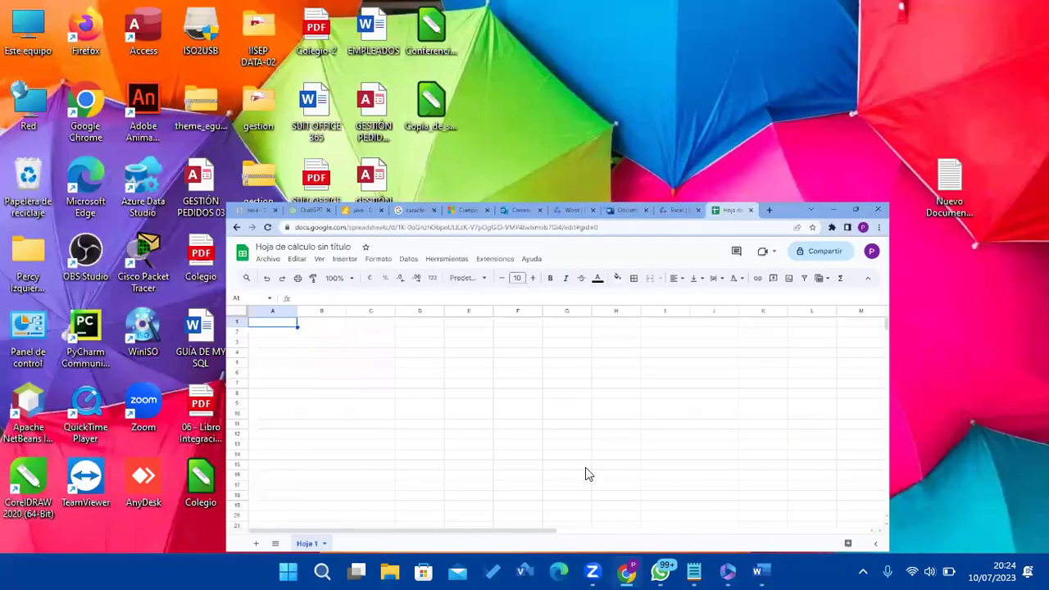
{"action": "left_click", "coordinate": [627, 571]}
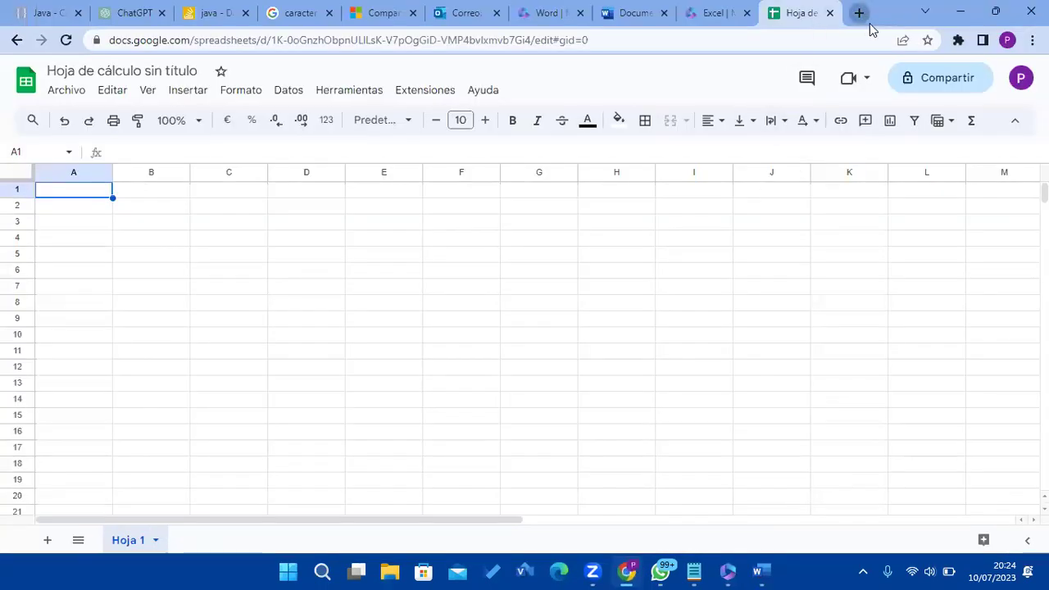
- In a new tab, go to ChatGPT from the shortcuts and log in with the Google account
{"action": "left_click", "coordinate": [859, 13]}
{"action": "left_click", "coordinate": [520, 321]}
{"action": "left_click", "coordinate": [269, 279]}
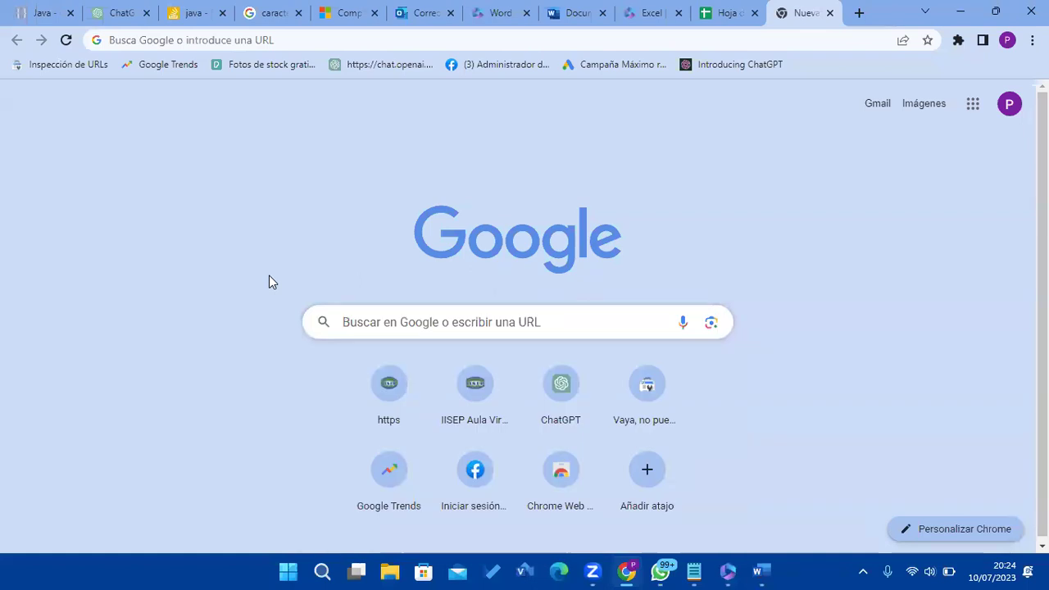
{"action": "left_click", "coordinate": [595, 384]}
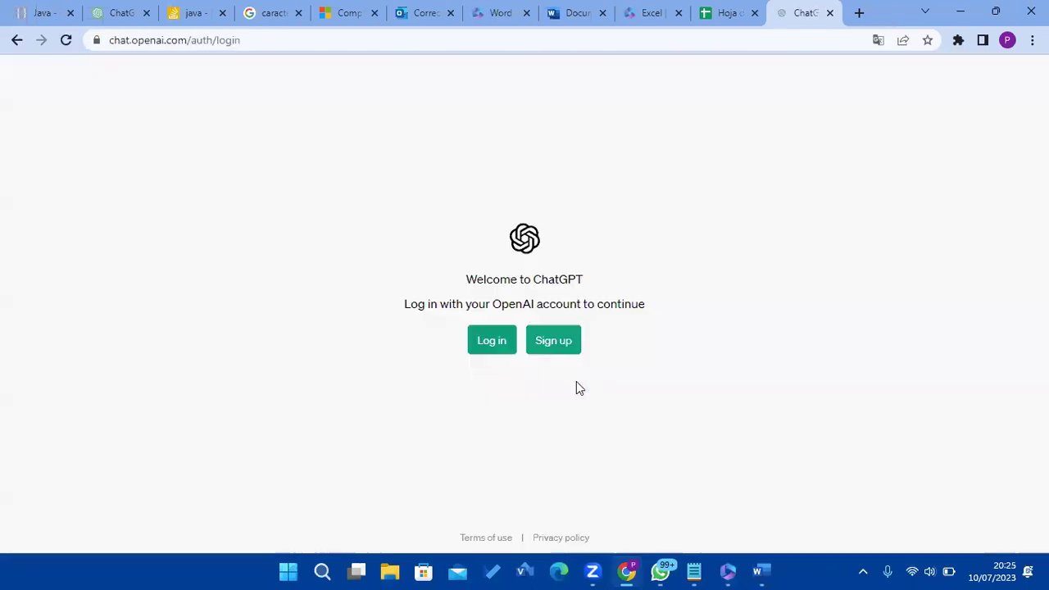
{"action": "left_click", "coordinate": [495, 347]}
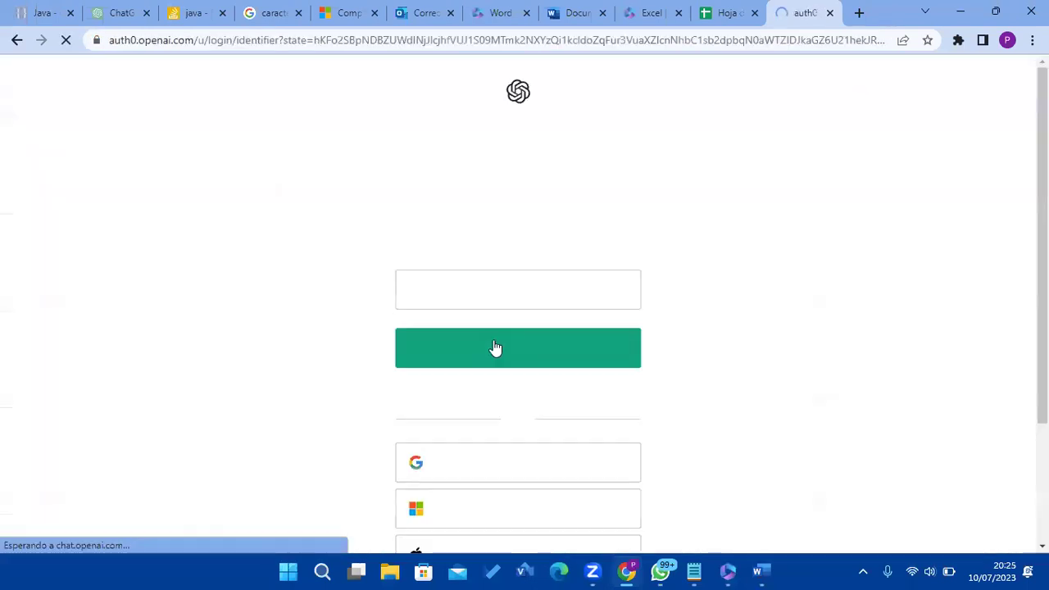
{"action": "scroll", "coordinate": [528, 409], "scroll_direction": "down", "scroll_amount": 2}
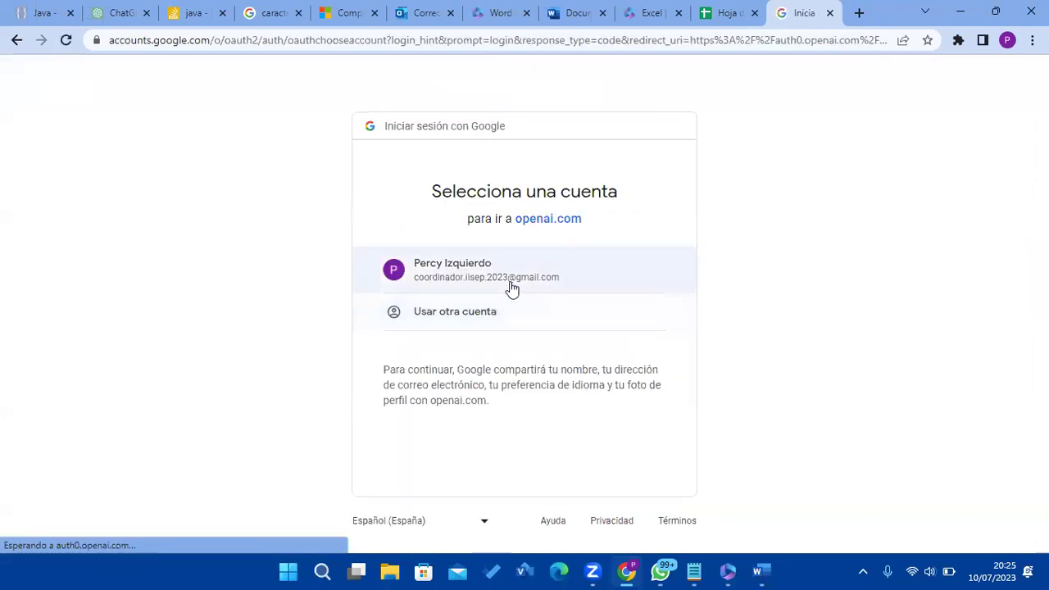
{"action": "left_click", "coordinate": [493, 266]}
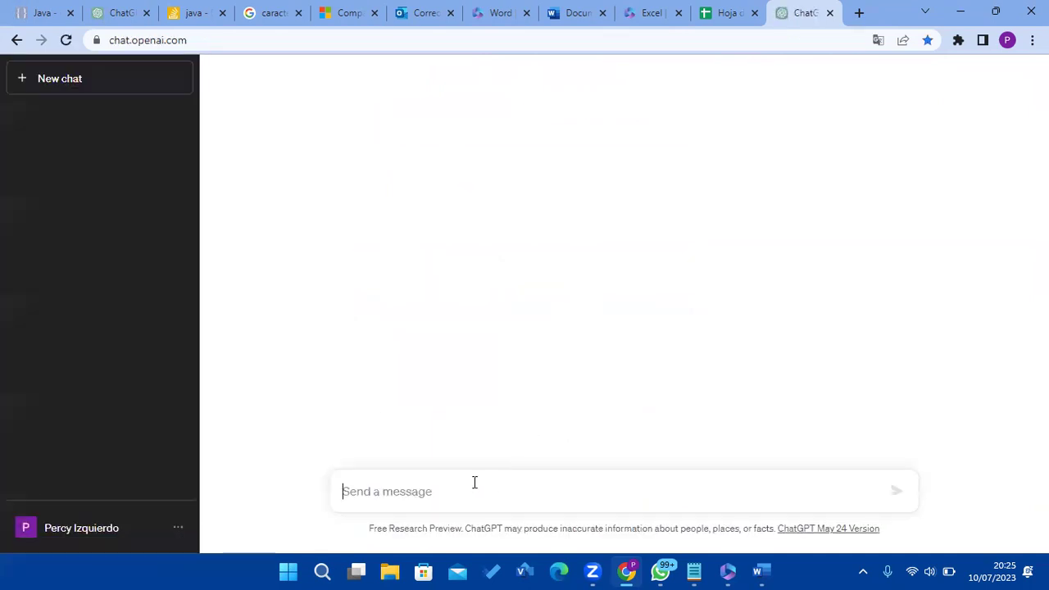
- Ask ChatGPT 'lista de programas hojas d' and highlight LibreOffice Calc and Linux in the answer
{"action": "type", "text": "l"}
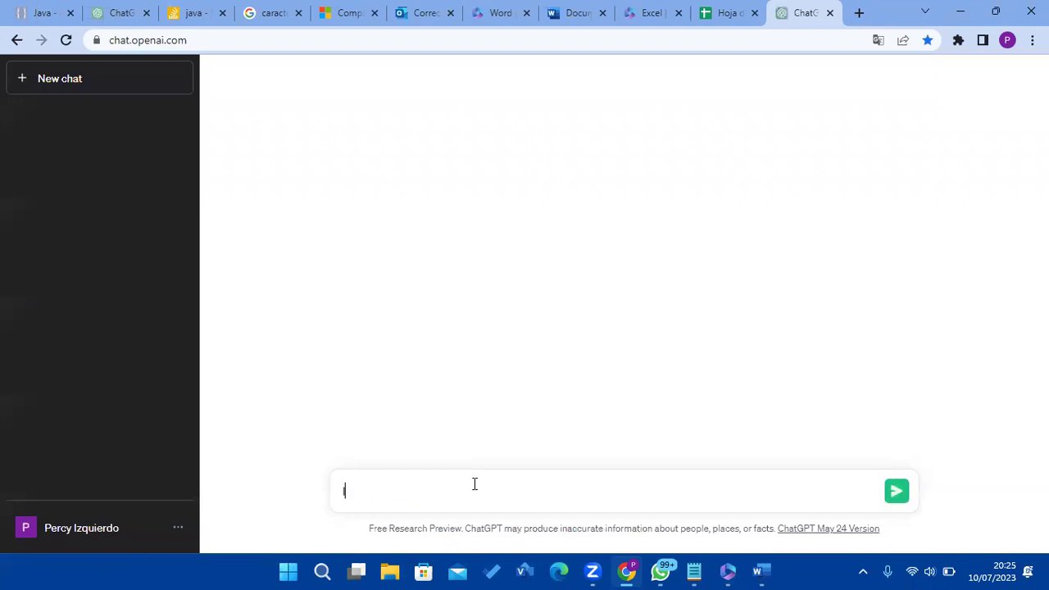
{"action": "type", "text": "ista de programas "}
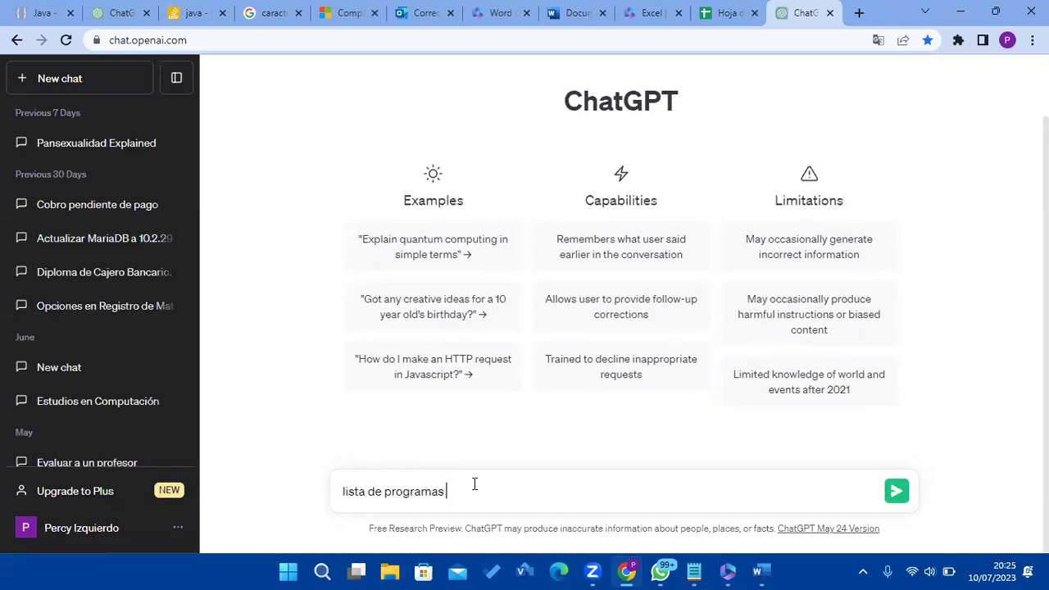
{"action": "type", "text": "hojas de calculo"}
{"action": "key", "text": "Return"}
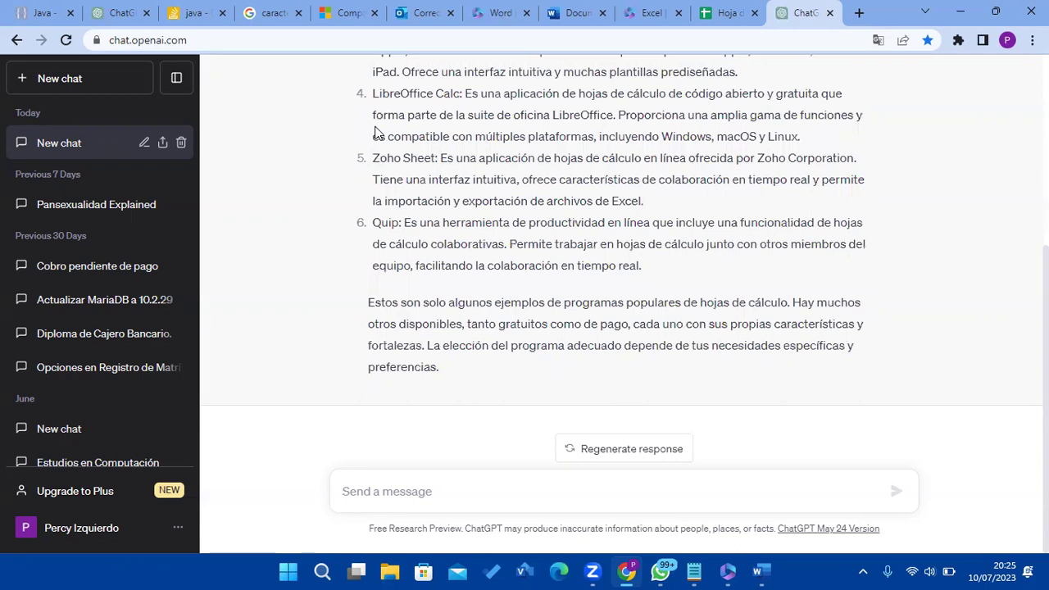
{"action": "left_click_drag", "start_coordinate": [373, 94], "coordinate": [464, 95]}
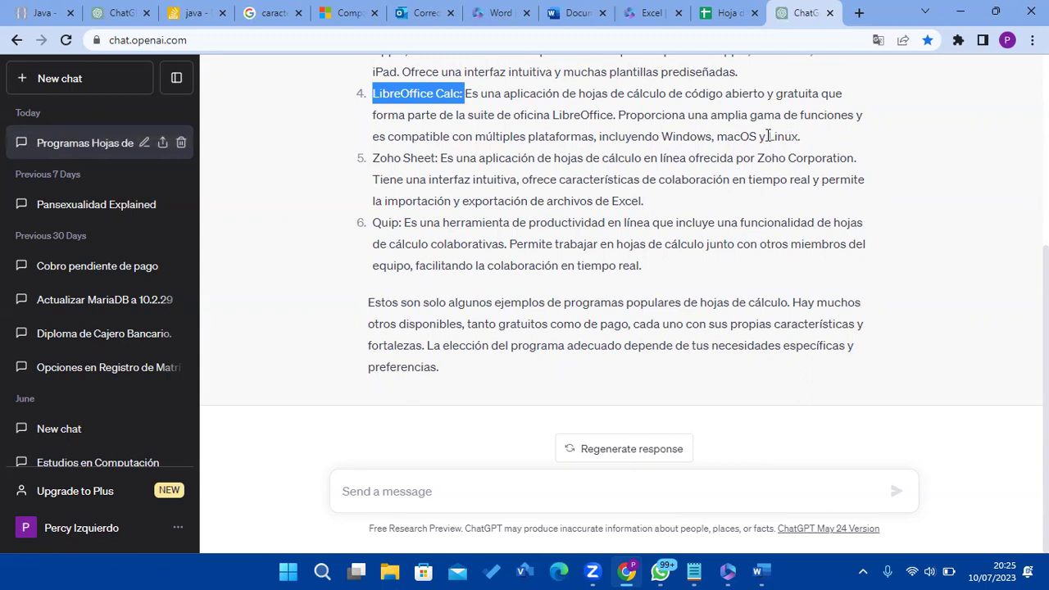
{"action": "left_click_drag", "start_coordinate": [767, 136], "coordinate": [802, 137]}
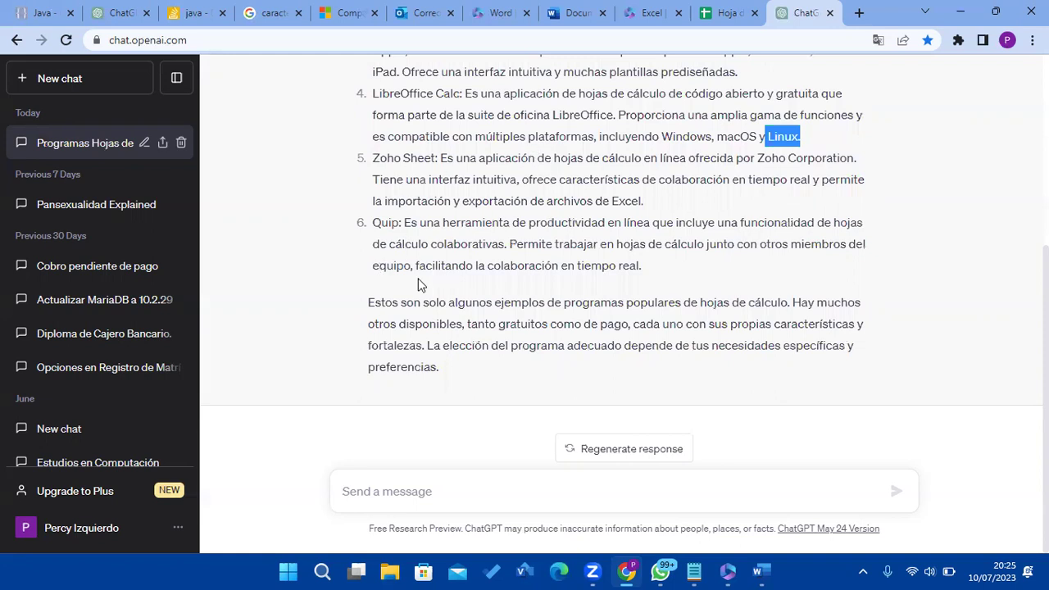
- Highlight Quip in the answer, then minimize Chrome to reveal the desktop
{"action": "left_click_drag", "start_coordinate": [399, 225], "coordinate": [372, 223]}
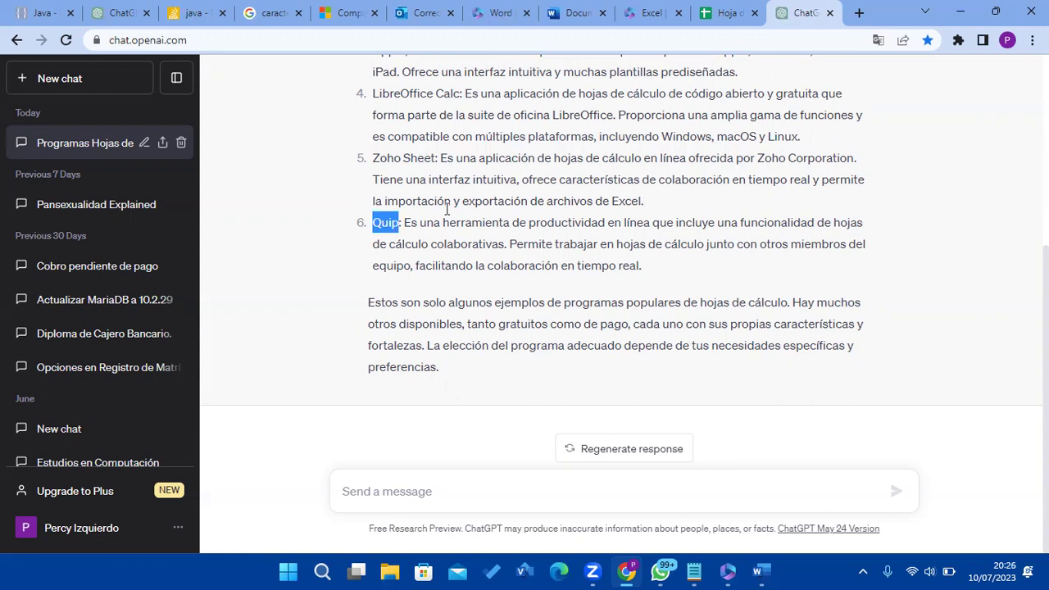
{"action": "scroll", "coordinate": [679, 375], "scroll_direction": "up", "scroll_amount": 4}
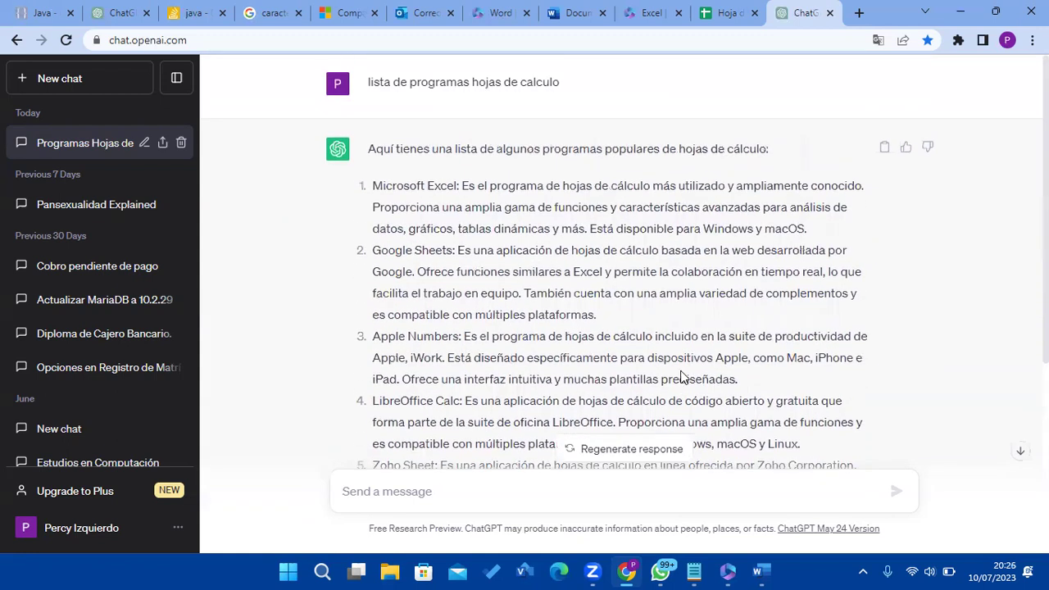
{"action": "scroll", "coordinate": [681, 374], "scroll_direction": "down", "scroll_amount": 1}
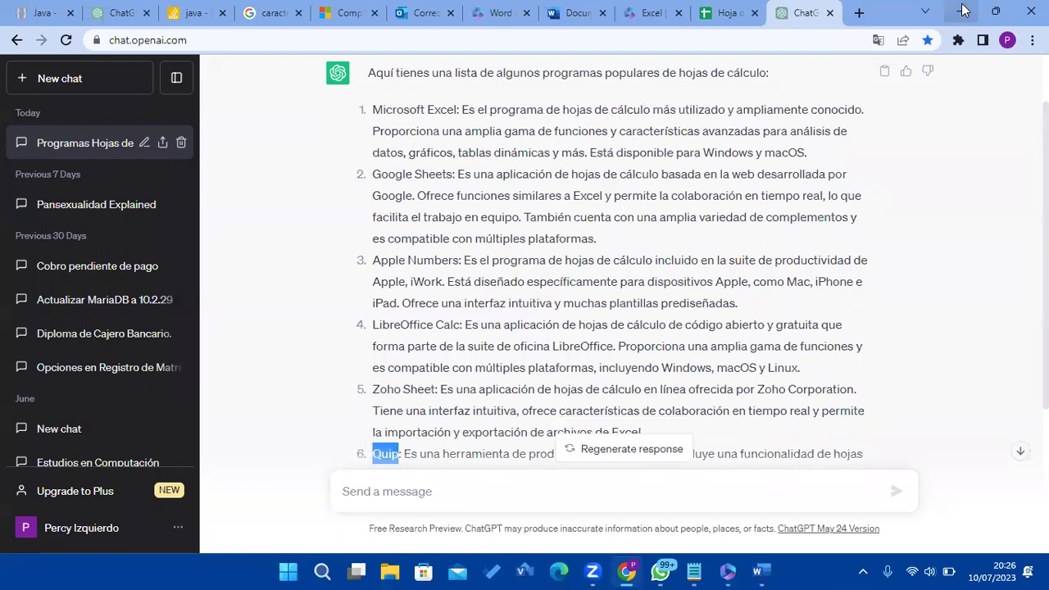
{"action": "left_click", "coordinate": [964, 9]}
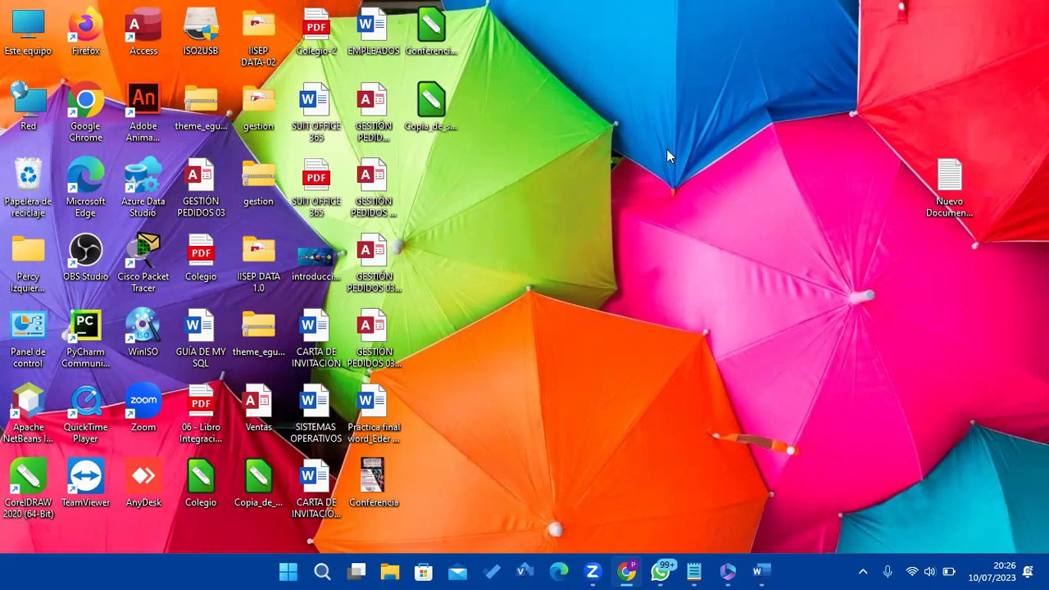
- Bring Notepad back, push the old notes down with a blank line, and place the cursor on line 5
{"action": "left_click", "coordinate": [694, 572]}
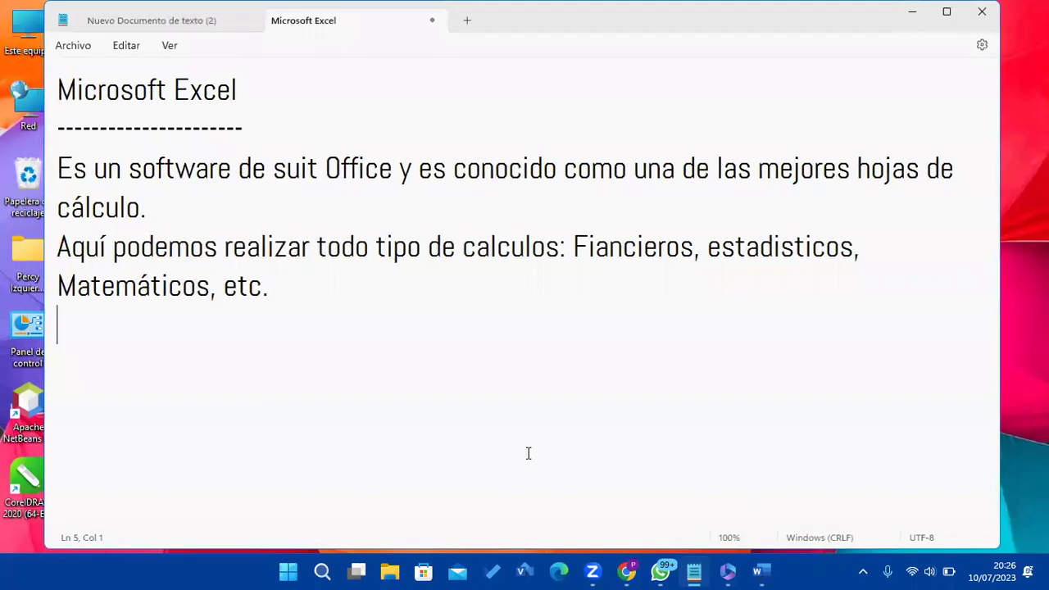
{"action": "left_click", "coordinate": [214, 352]}
{"action": "key", "text": "Return"}
{"action": "key", "text": "Return"}
{"action": "key", "text": "Return"}
{"action": "key", "text": "Return"}
{"action": "key", "text": "Return"}
{"action": "key", "text": "Return"}
{"action": "key", "text": "Return"}
{"action": "key", "text": "Return"}
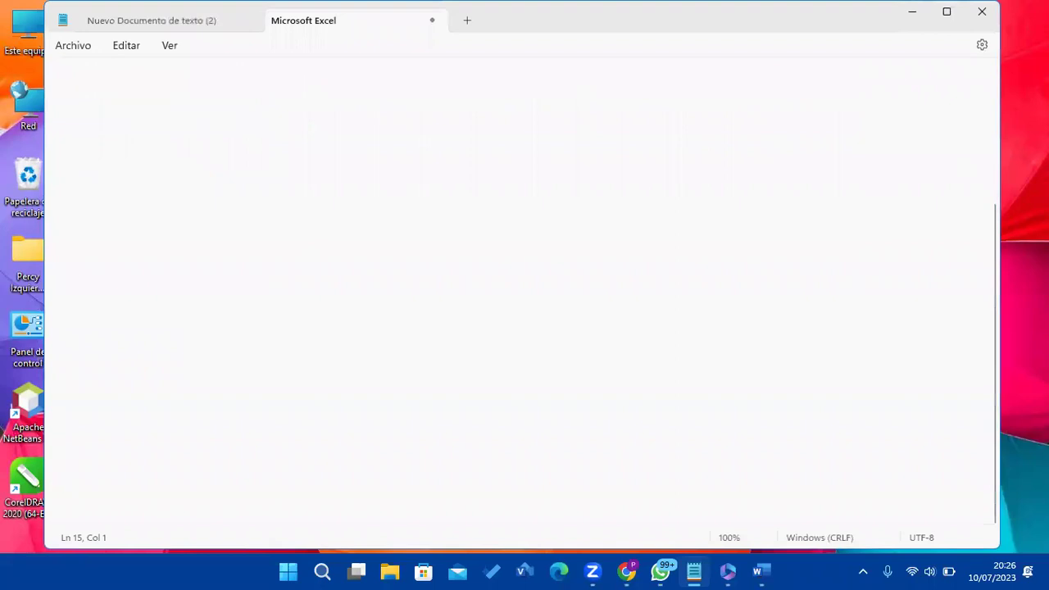
{"action": "left_click", "coordinate": [99, 72]}
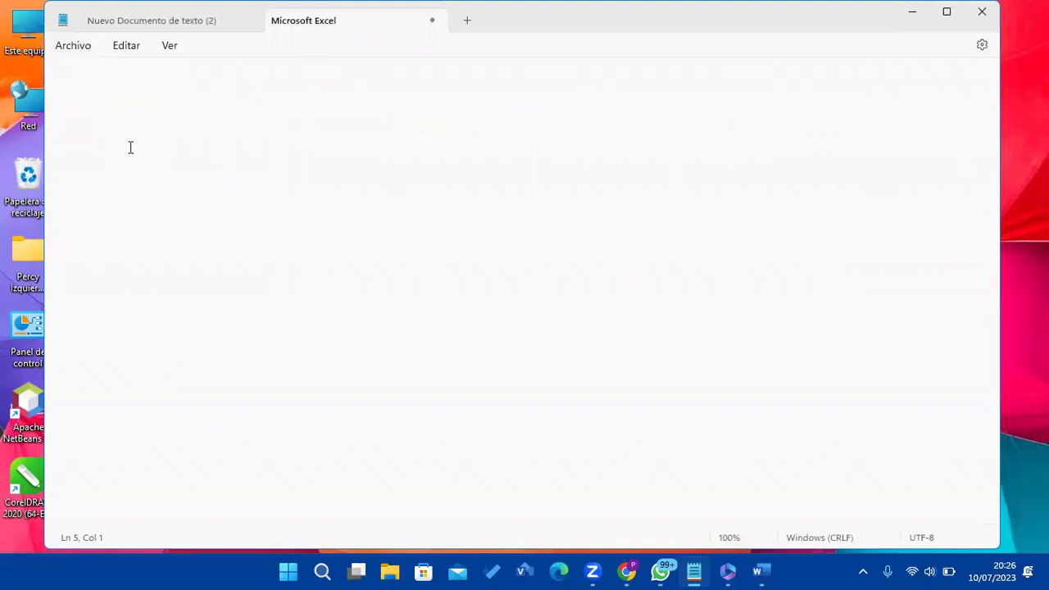
- Type the heading 'Partes del entorno gráfico de Excel' and underline it with a row of dashes
{"action": "type", "text": "Partes dek"}
{"action": "key", "text": "BackSpace"}
{"action": "type", "text": "l entorno gra"}
{"action": "key", "text": "BackSpace"}
{"action": "type", "text": "áfico de e"}
{"action": "key", "text": "BackSpace"}
{"action": "type", "text": "Excel"}
{"action": "key", "text": "Return"}
{"action": "type", "text": "------------------------------------------------"}
{"action": "key", "text": "Return"}
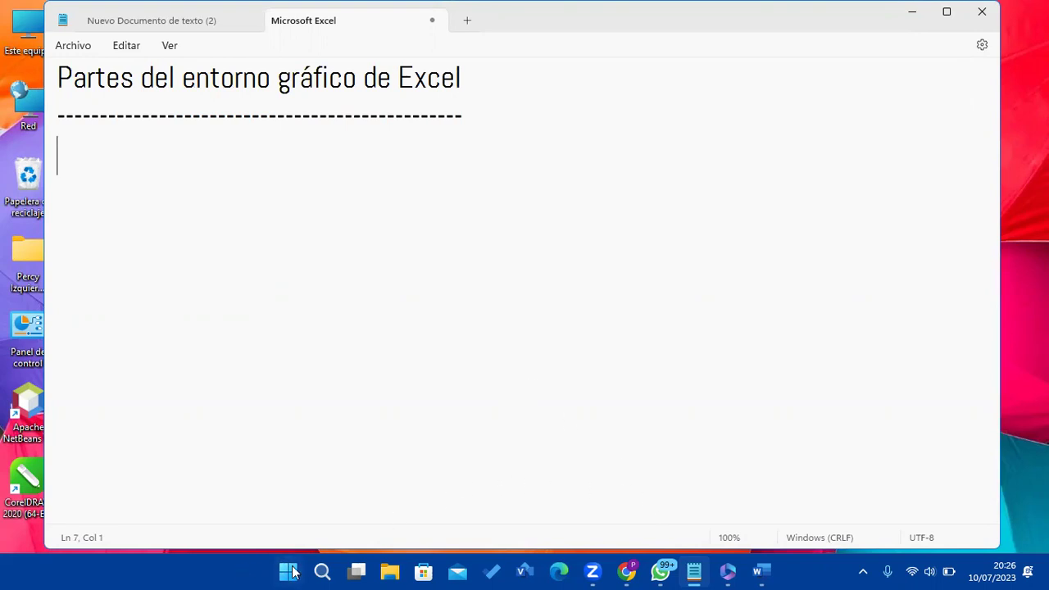
{"action": "left_click", "coordinate": [320, 572]}
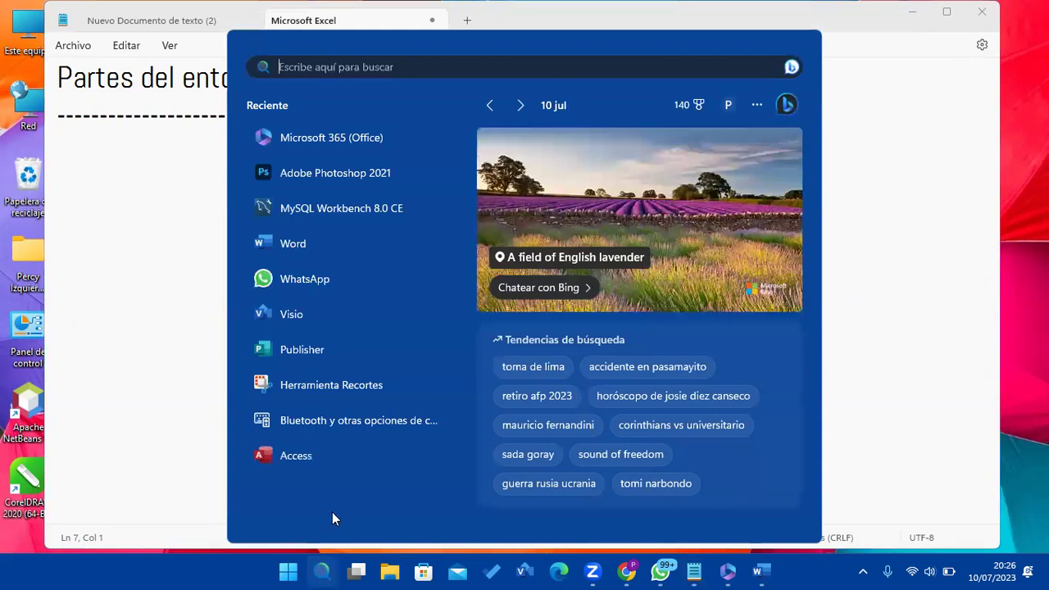
{"action": "type", "text": "ex"}
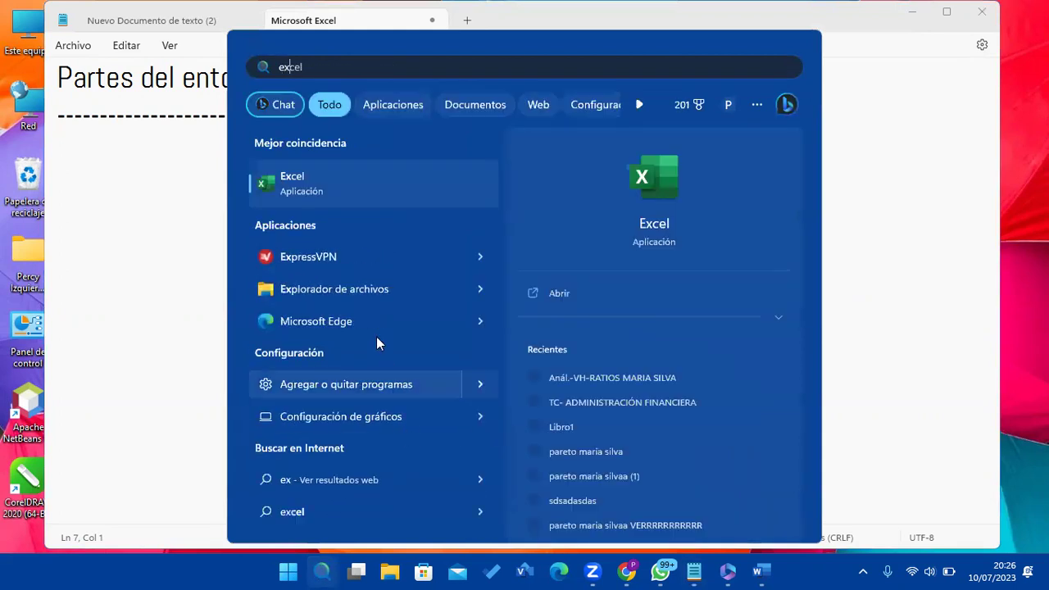
{"action": "left_click", "coordinate": [351, 179]}
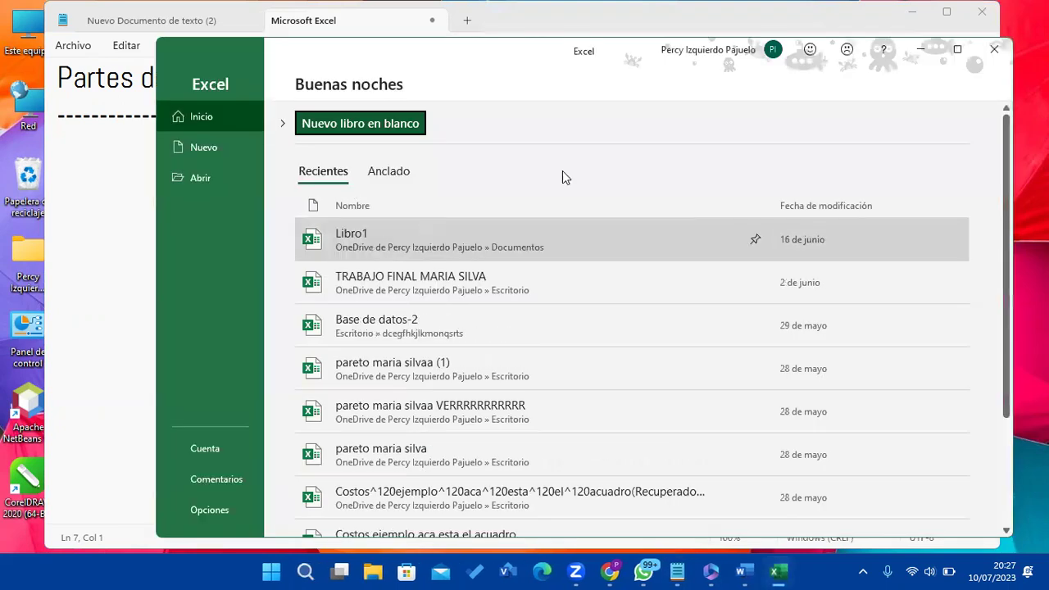
{"action": "left_click", "coordinate": [958, 52]}
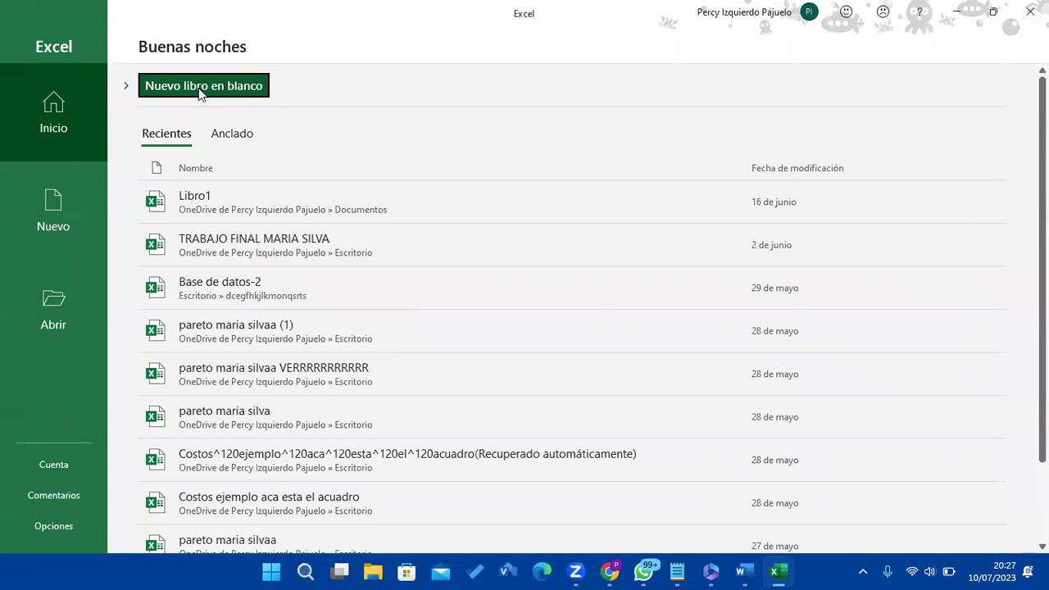
{"action": "left_click", "coordinate": [199, 88]}
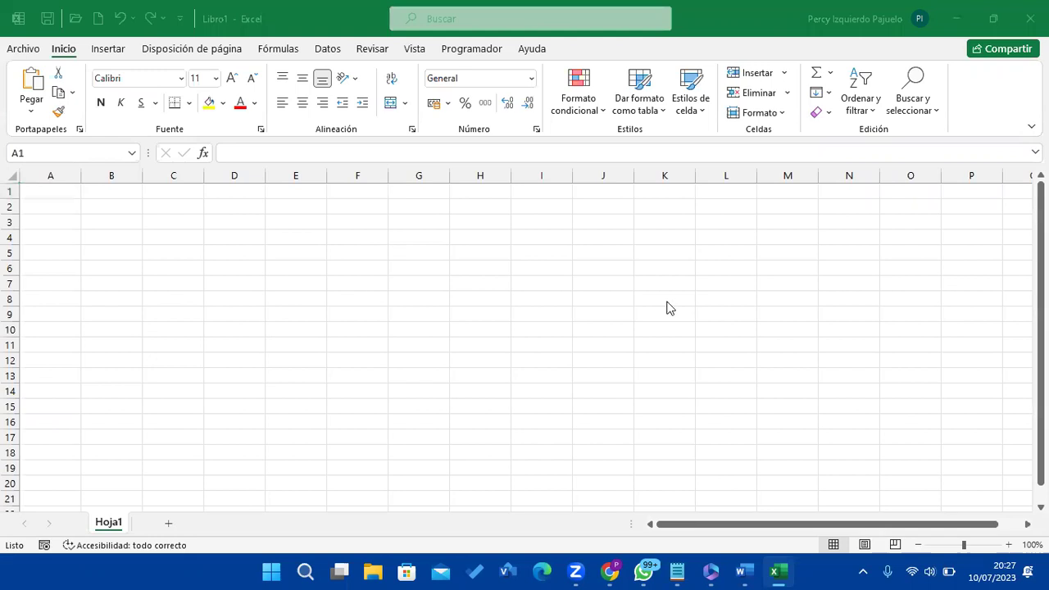
{"action": "key", "text": "ctrl+w"}
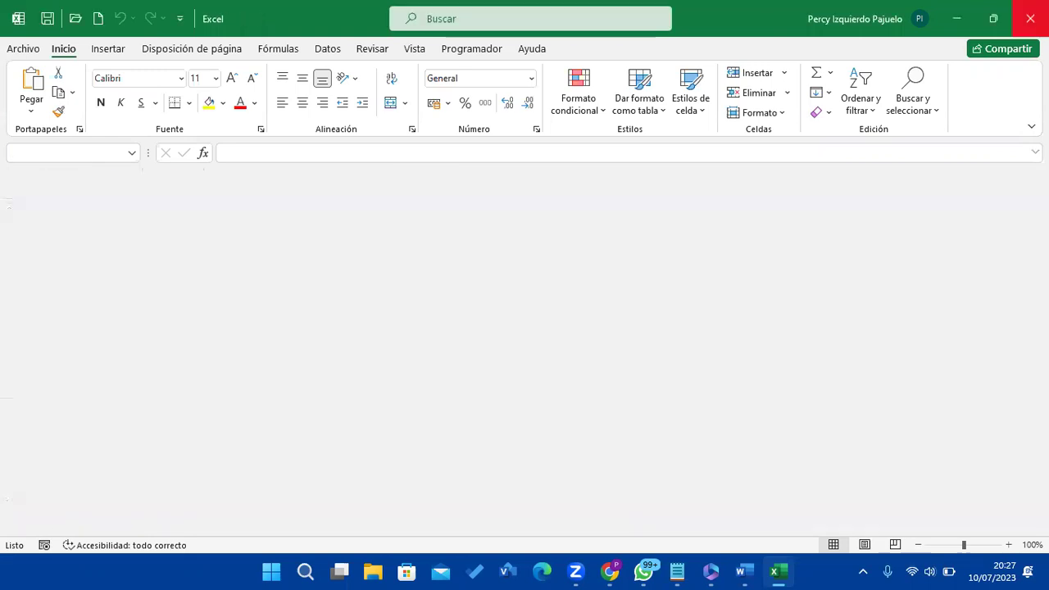
{"action": "key", "text": "alt+F4"}
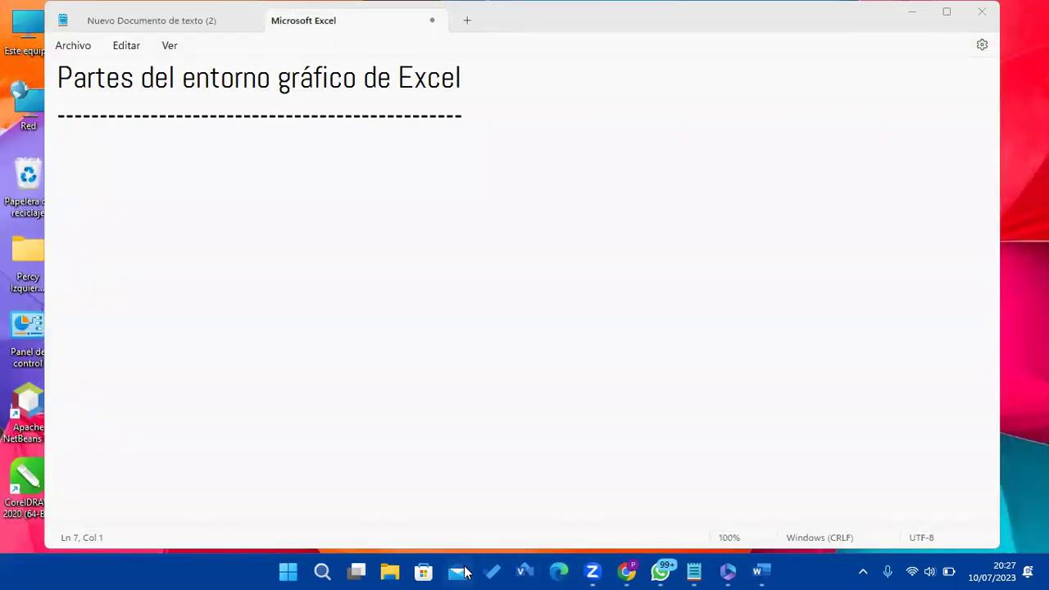
- Launch Microsoft 365 from Windows search and open its Excel page to start a blank workbook
{"action": "left_click", "coordinate": [322, 572]}
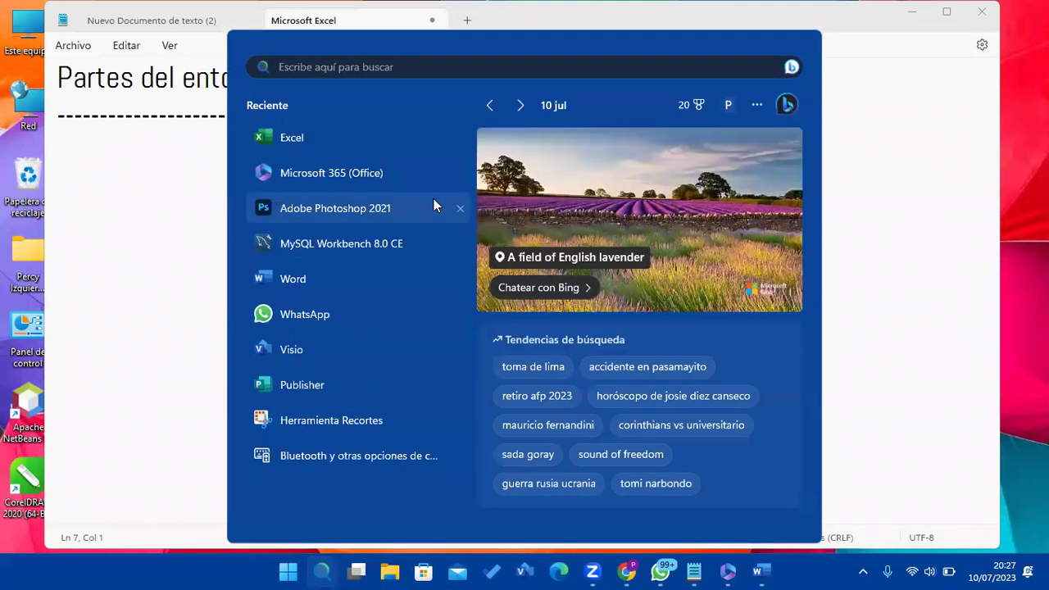
{"action": "left_click", "coordinate": [337, 180]}
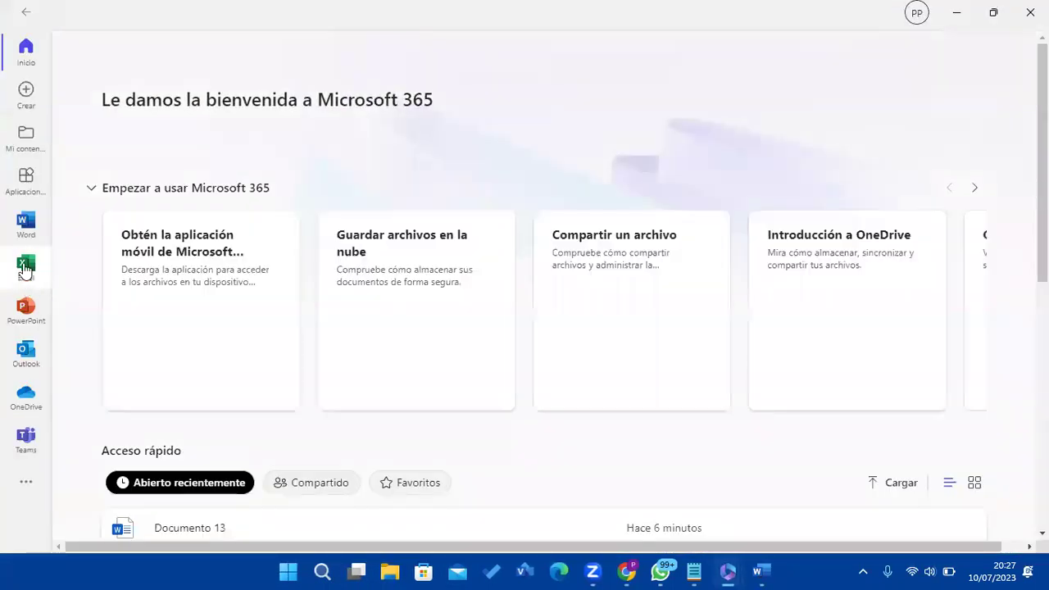
{"action": "left_click", "coordinate": [25, 268]}
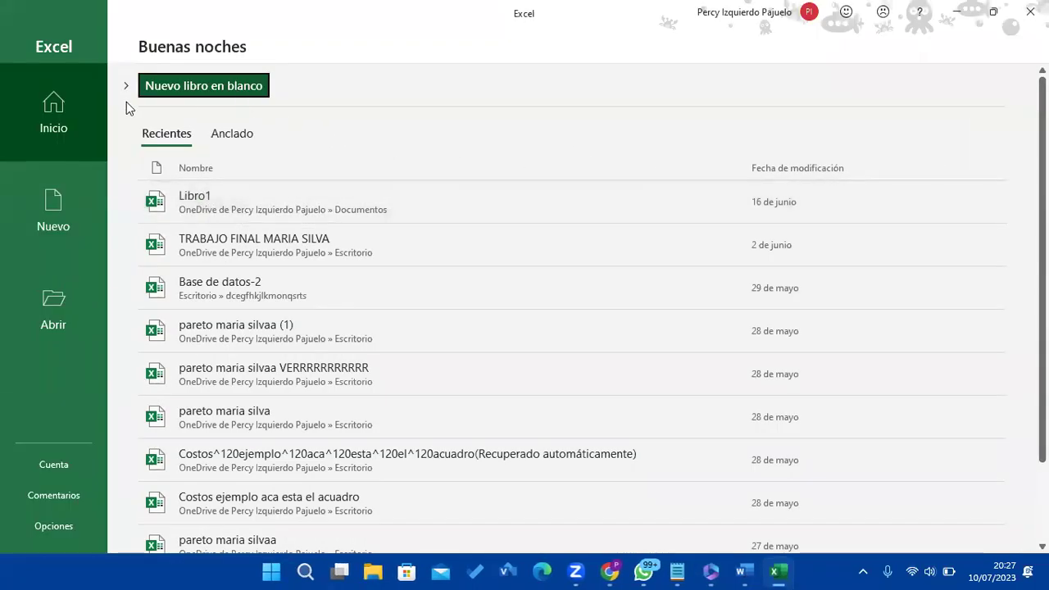
{"action": "key", "text": "Return"}
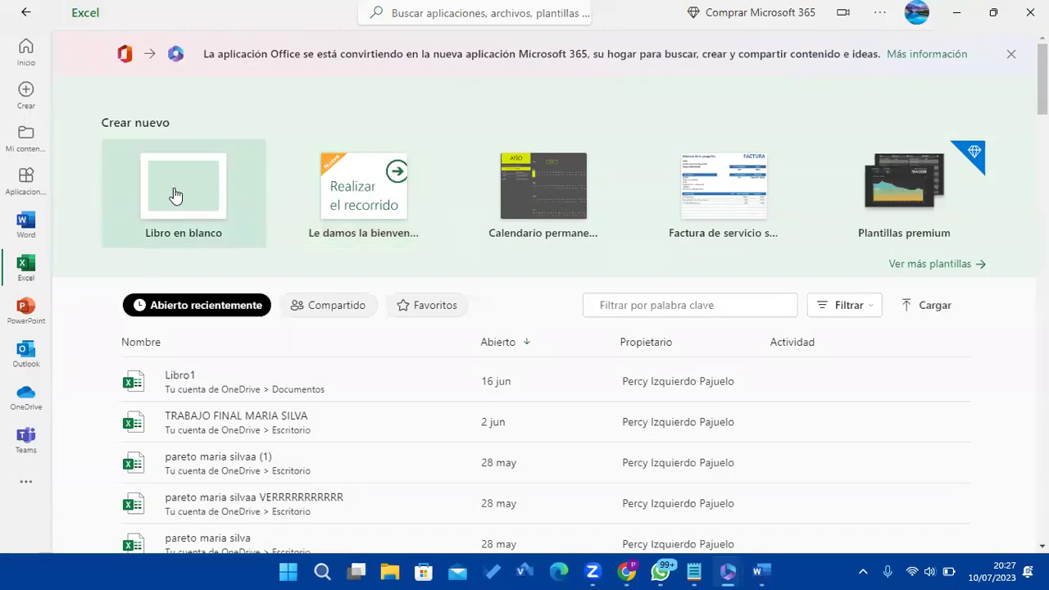
{"action": "left_click", "coordinate": [174, 195]}
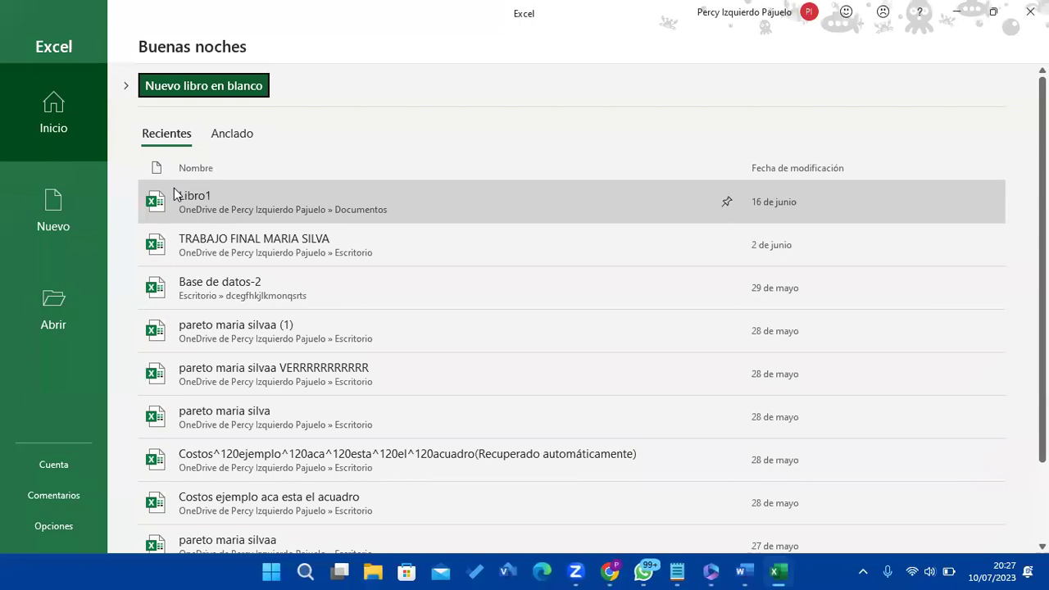
- Create blank workbook Libro1 and move the Notepad notes lower so Excel's ribbon stays visible
{"action": "left_click", "coordinate": [248, 85]}
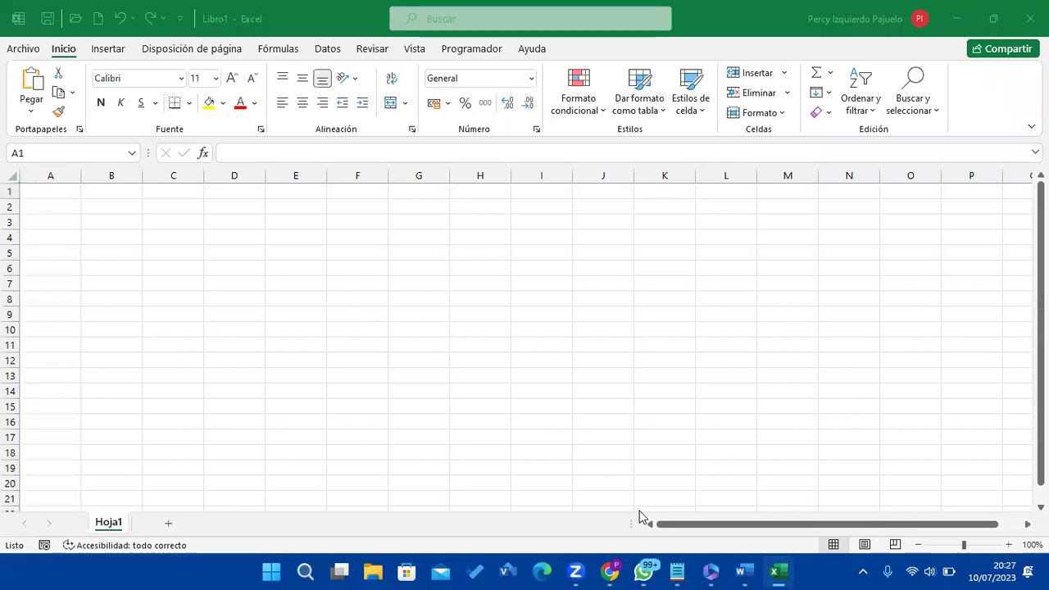
{"action": "left_click", "coordinate": [679, 573]}
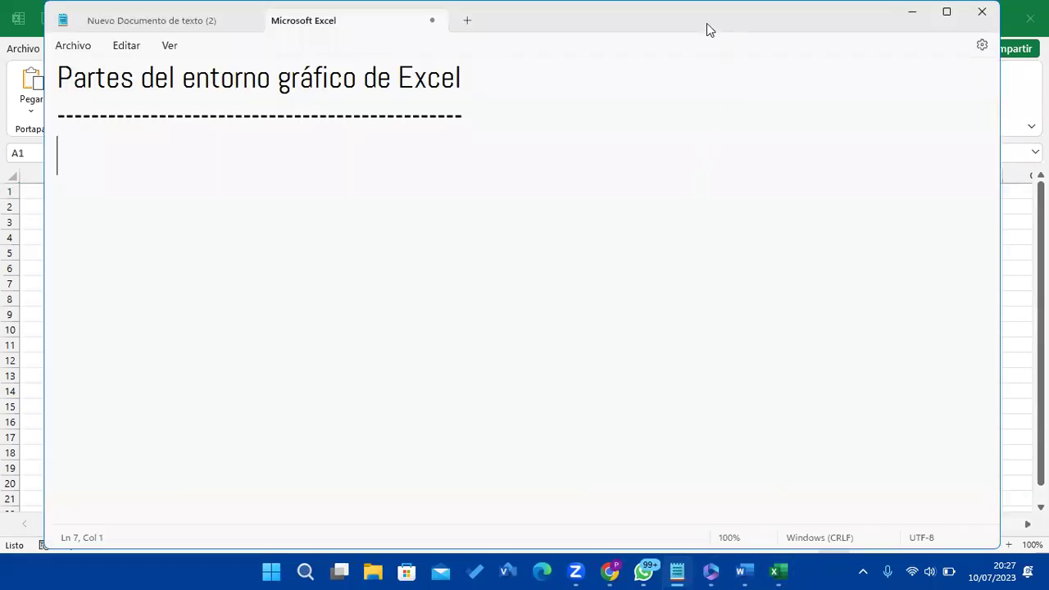
{"action": "left_click_drag", "start_coordinate": [709, 30], "coordinate": [482, 182]}
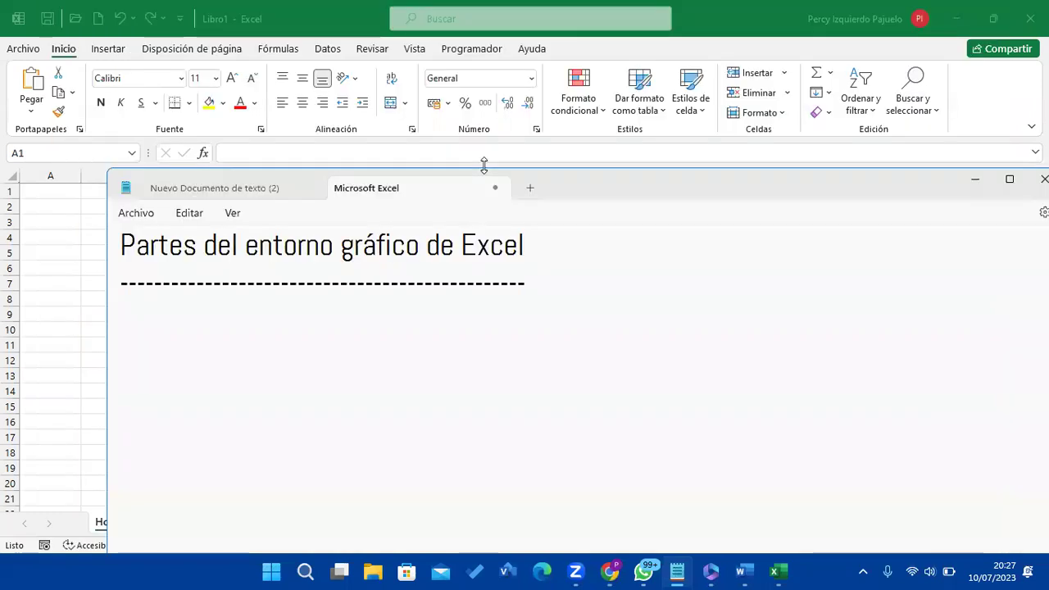
{"action": "left_click", "coordinate": [46, 159]}
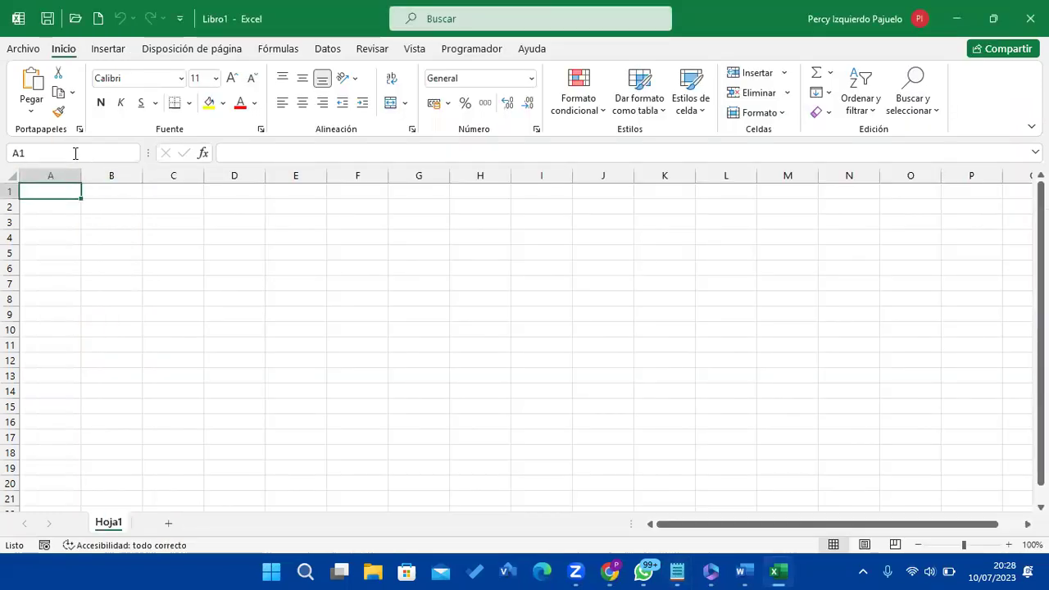
{"action": "left_click", "coordinate": [678, 568]}
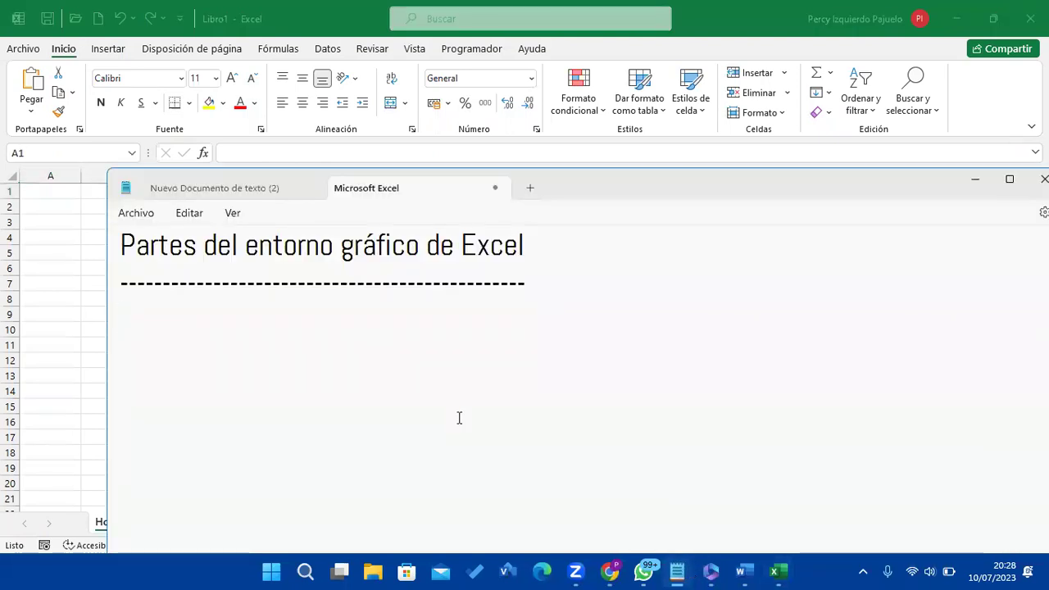
- Type '1. Cuadro de nombres' under the heading and close the other text document
{"action": "type", "text": "1. Cuadro de nombres"}
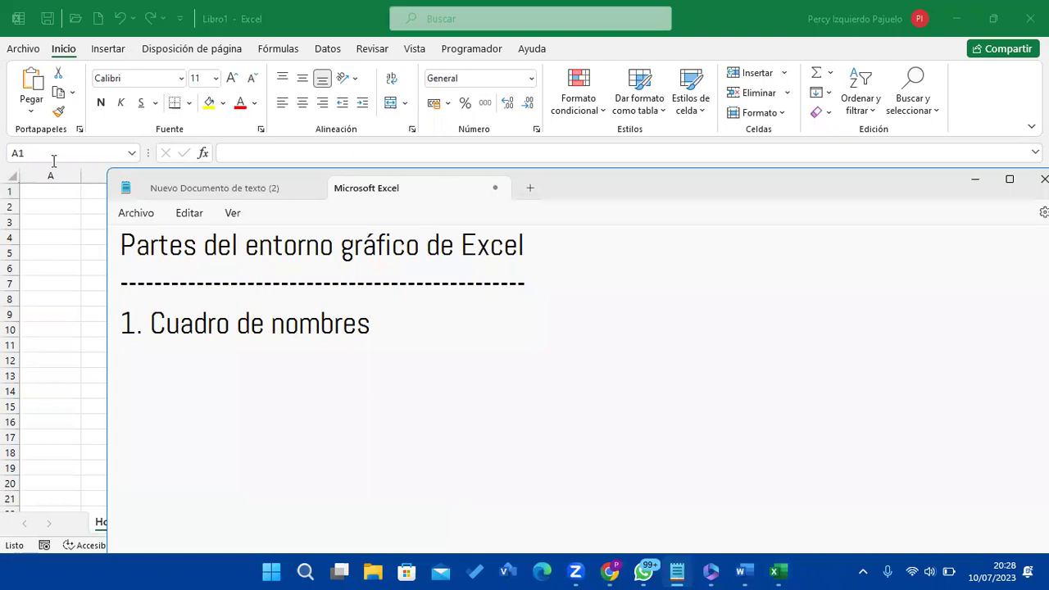
{"action": "left_click_drag", "start_coordinate": [176, 187], "coordinate": [401, 187]}
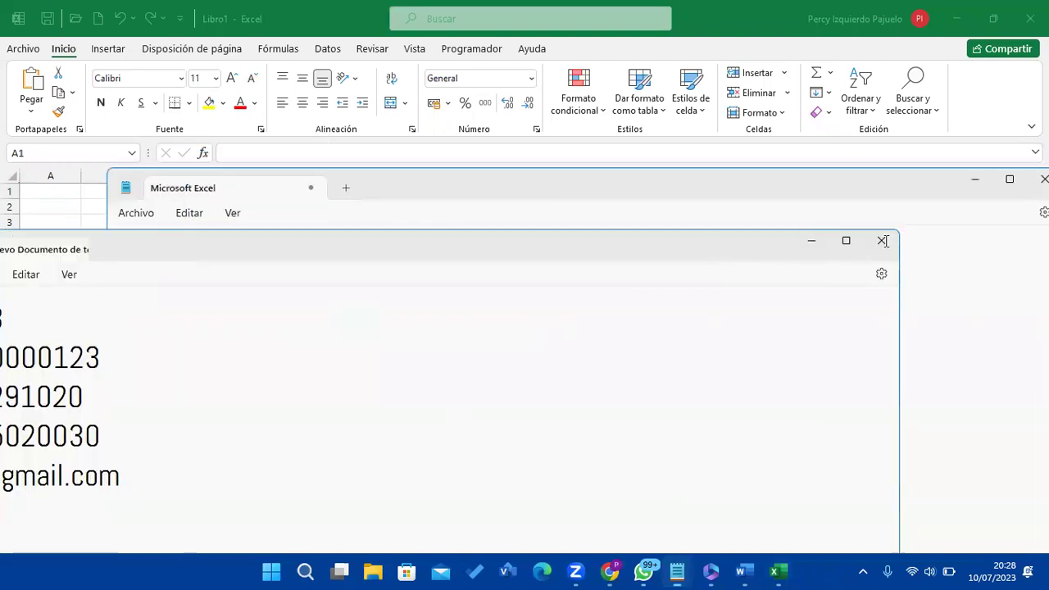
{"action": "left_click", "coordinate": [882, 239]}
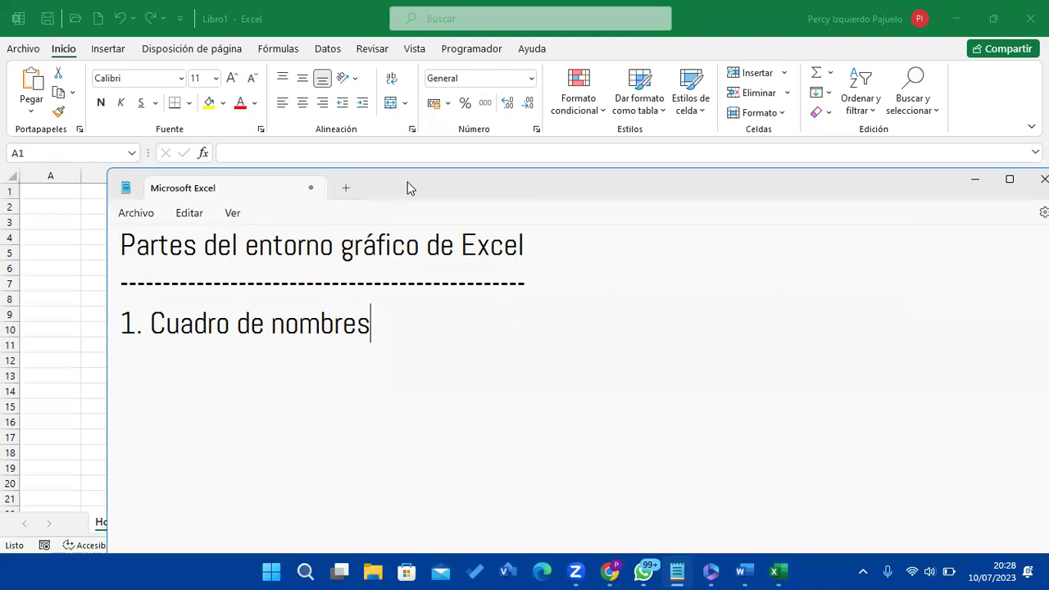
- Move the notes window right and add '2. Insertar funcion' on a new line
{"action": "left_click_drag", "start_coordinate": [407, 188], "coordinate": [569, 195]}
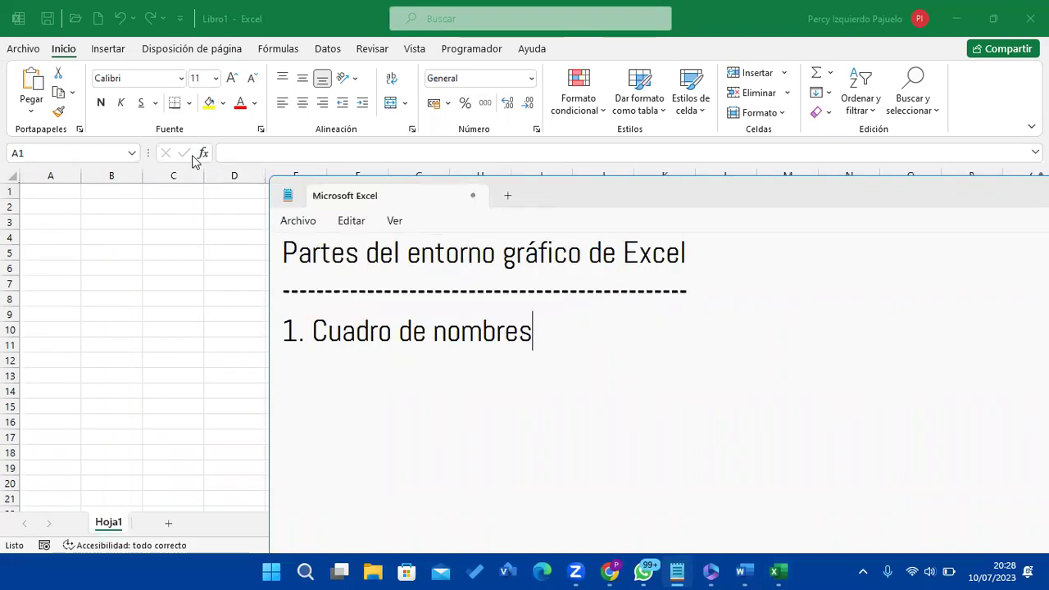
{"action": "key", "text": "Return"}
{"action": "type", "text": "2. Insertar func"}
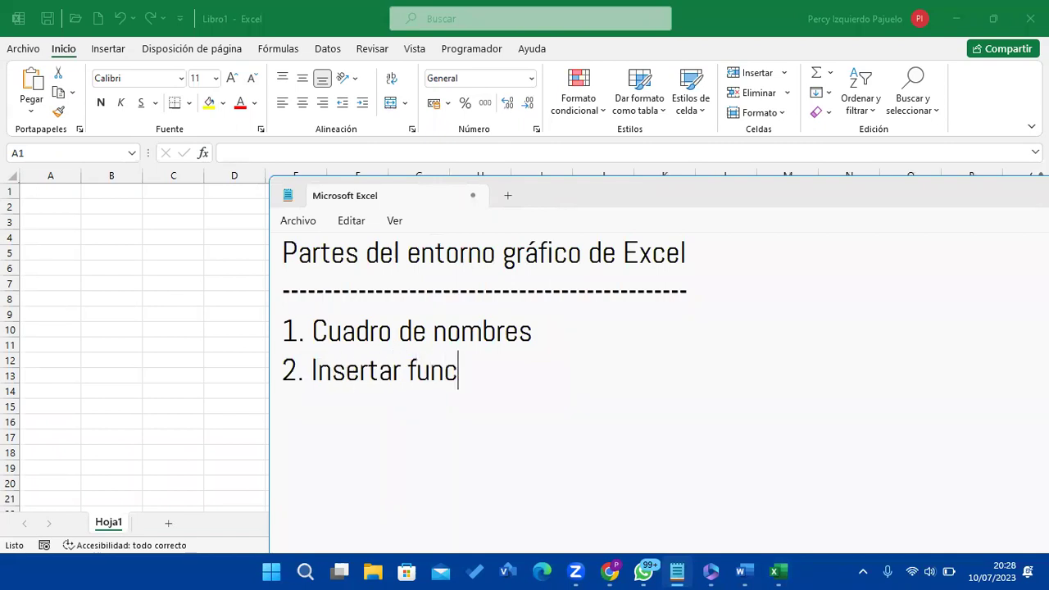
{"action": "type", "text": "ion"}
- Minimize the Excel windows and open Personalization settings from the desktop
{"action": "left_click", "coordinate": [956, 18]}
{"action": "left_click", "coordinate": [957, 12]}
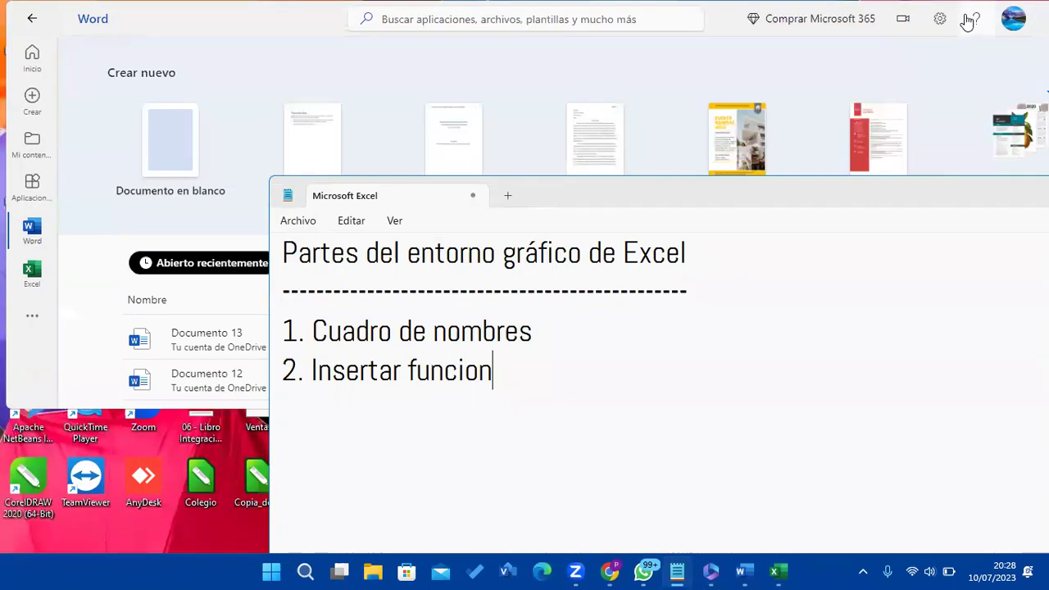
{"action": "key", "text": "super+d"}
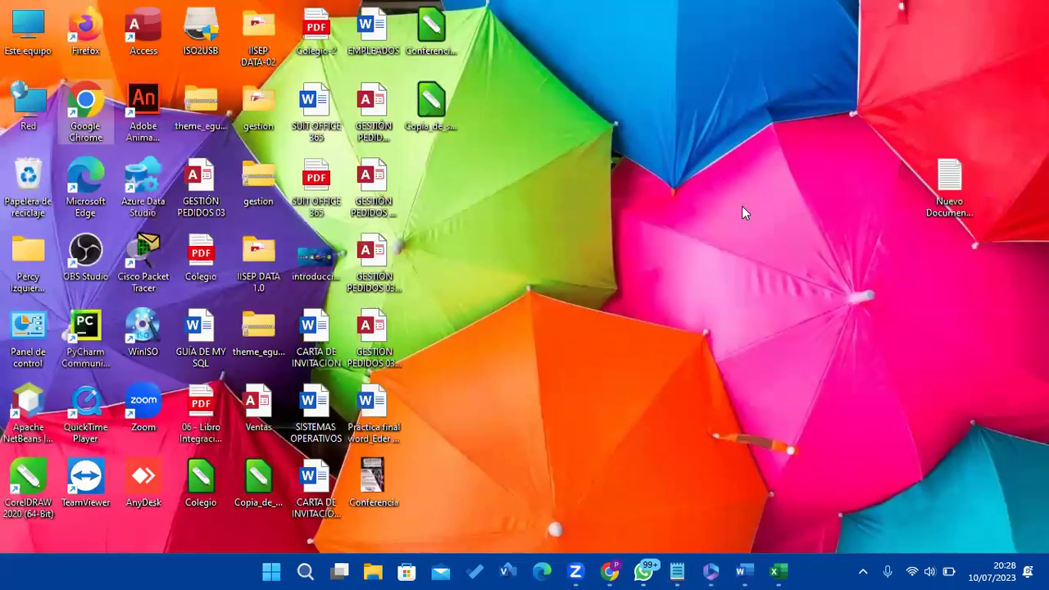
{"action": "right_click", "coordinate": [741, 206]}
{"action": "left_click", "coordinate": [756, 336]}
{"action": "right_click", "coordinate": [671, 213]}
{"action": "left_click", "coordinate": [719, 357]}
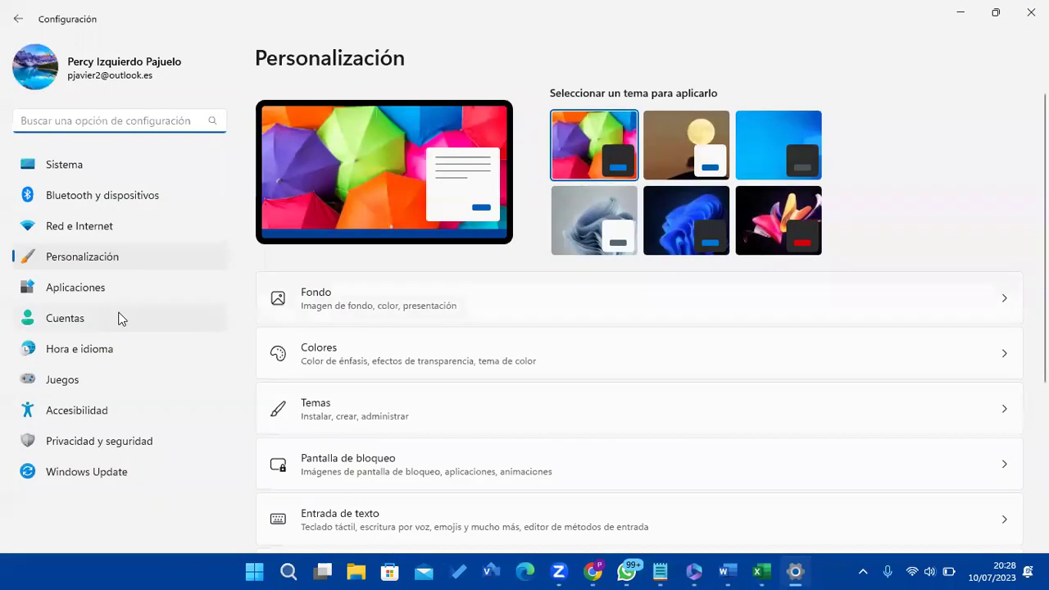
- Open the Mouse cursor properties from the Themes settings
{"action": "scroll", "coordinate": [415, 356], "scroll_direction": "down", "scroll_amount": 3}
{"action": "left_click", "coordinate": [385, 205]}
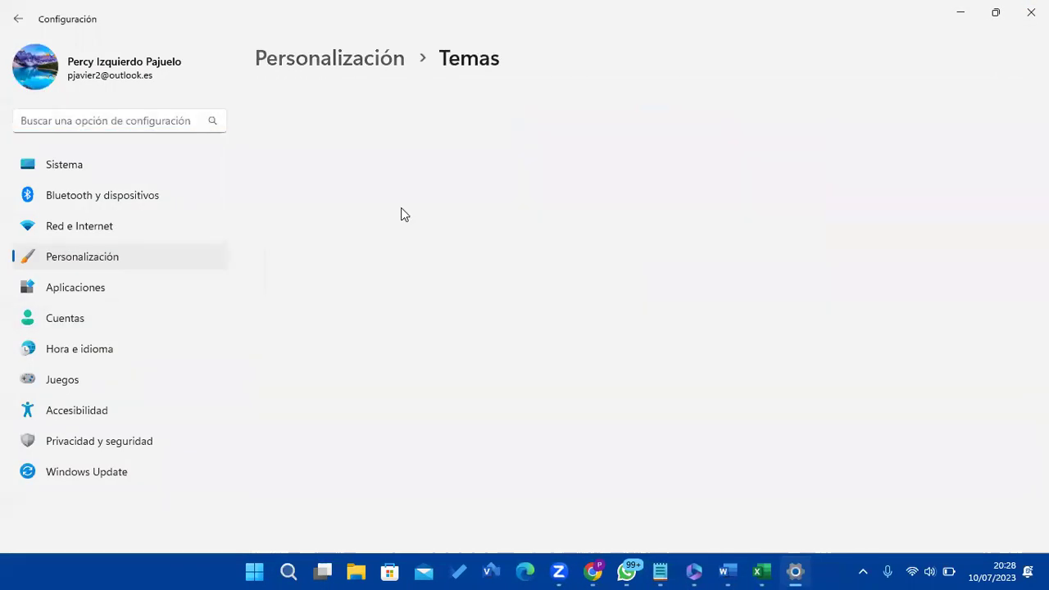
{"action": "left_click", "coordinate": [793, 148]}
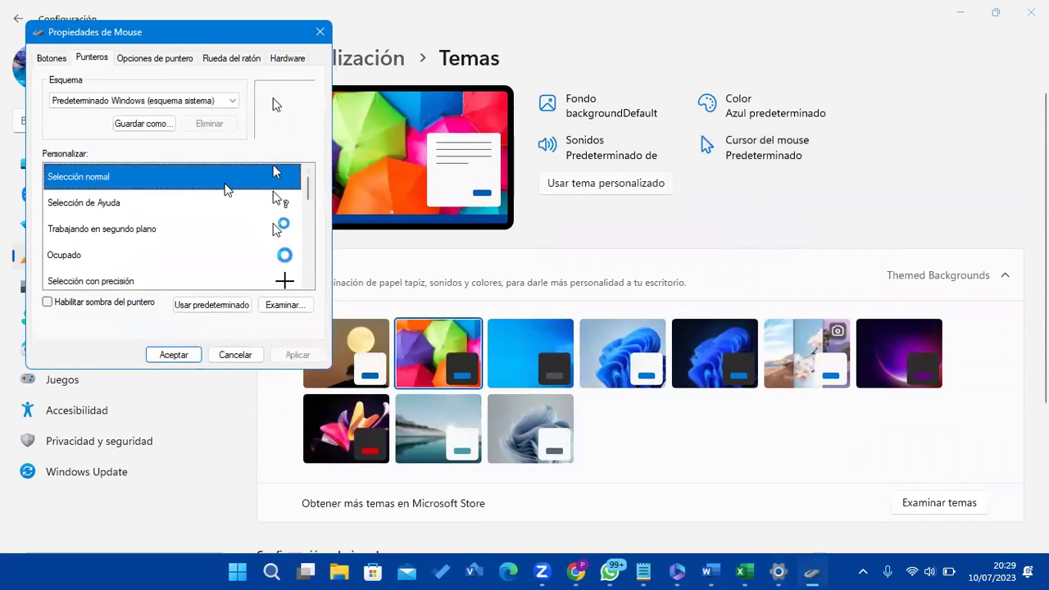
- Set the Selección normal cursor to arrow_rl, apply it, and close Settings
{"action": "double_click", "coordinate": [228, 186]}
{"action": "scroll", "coordinate": [201, 237], "scroll_direction": "down", "scroll_amount": 2}
{"action": "scroll", "coordinate": [200, 239], "scroll_direction": "down", "scroll_amount": 1}
{"action": "scroll", "coordinate": [200, 239], "scroll_direction": "down", "scroll_amount": 2}
{"action": "scroll", "coordinate": [200, 239], "scroll_direction": "down", "scroll_amount": 2}
{"action": "scroll", "coordinate": [200, 238], "scroll_direction": "down", "scroll_amount": 1}
{"action": "scroll", "coordinate": [200, 239], "scroll_direction": "down", "scroll_amount": 1}
{"action": "scroll", "coordinate": [200, 238], "scroll_direction": "down", "scroll_amount": 2}
{"action": "scroll", "coordinate": [200, 238], "scroll_direction": "down", "scroll_amount": 1}
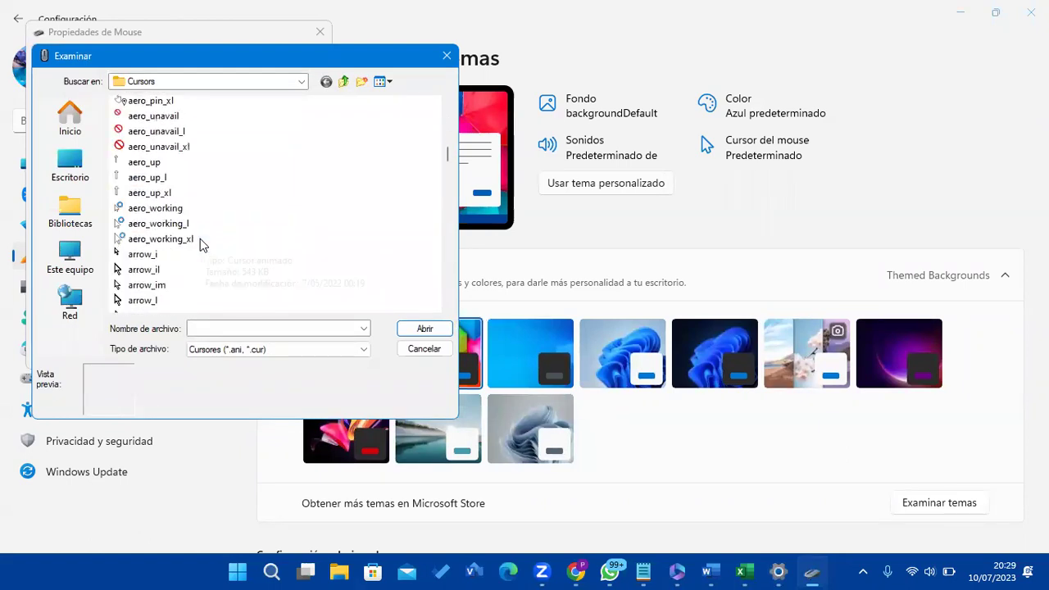
{"action": "scroll", "coordinate": [200, 238], "scroll_direction": "down", "scroll_amount": 3}
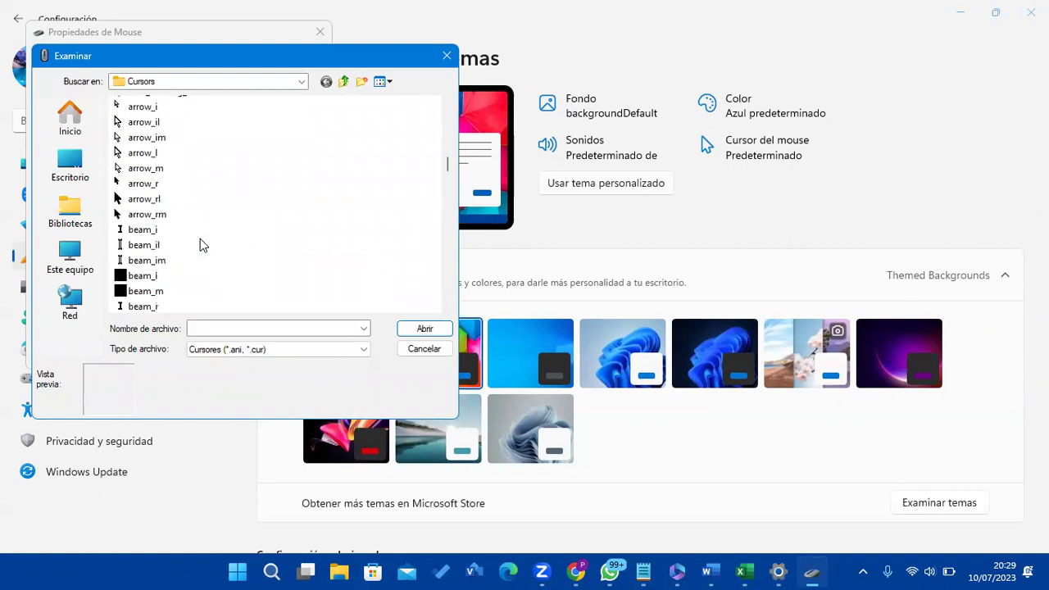
{"action": "left_click", "coordinate": [159, 202]}
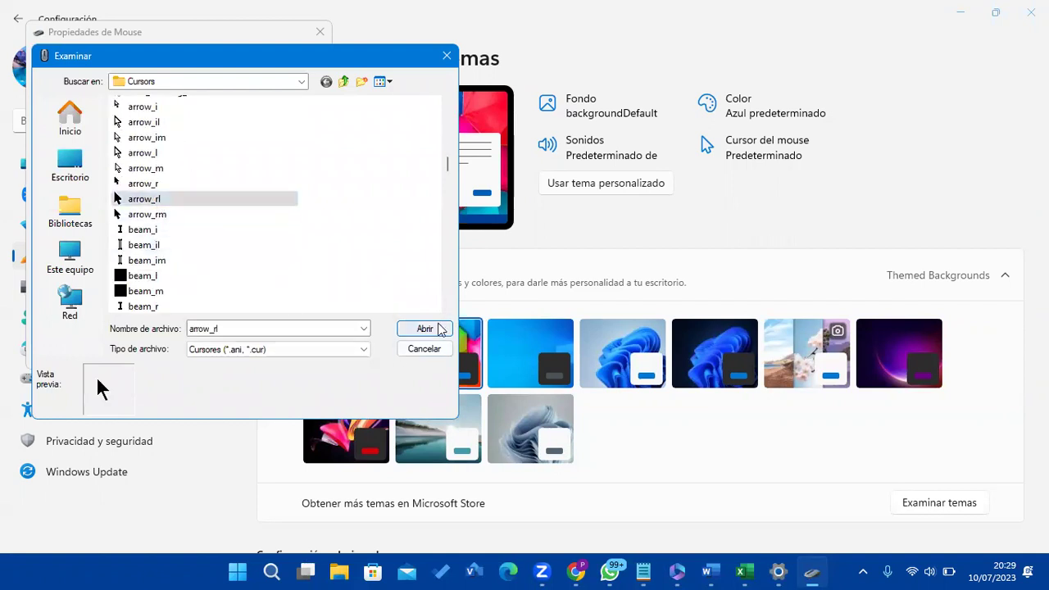
{"action": "left_click", "coordinate": [434, 329]}
{"action": "left_click", "coordinate": [173, 354]}
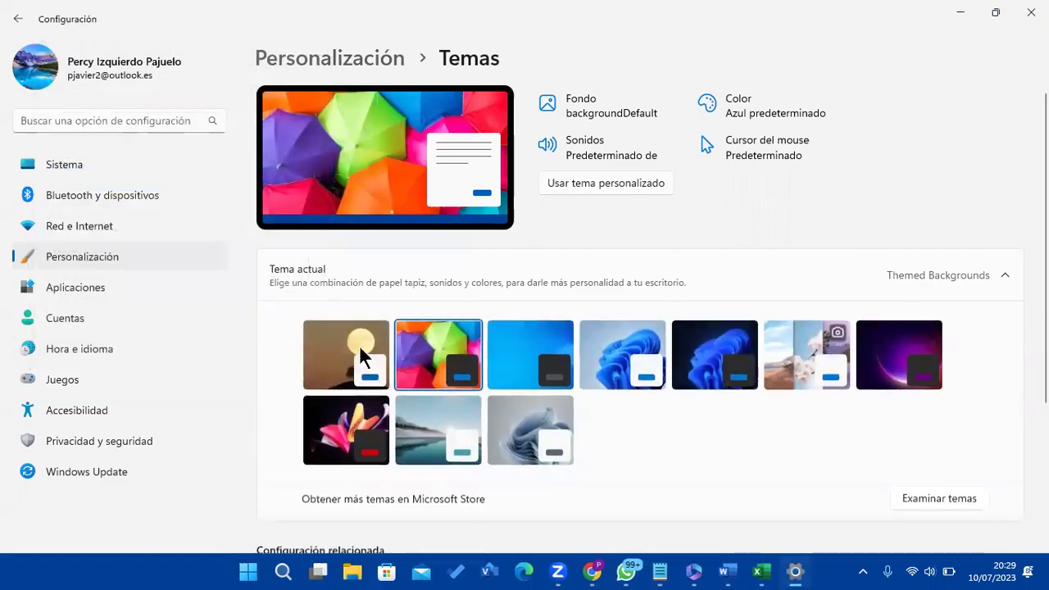
{"action": "left_click", "coordinate": [1031, 12]}
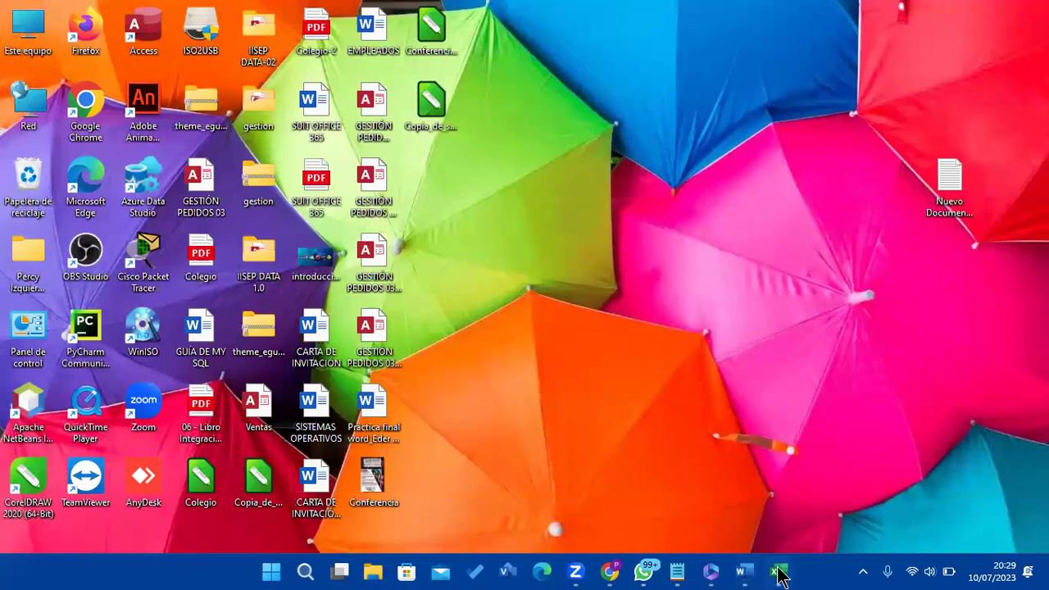
- Restore the Libro1 workbook from the Excel taskbar icon
{"action": "left_click", "coordinate": [770, 571]}
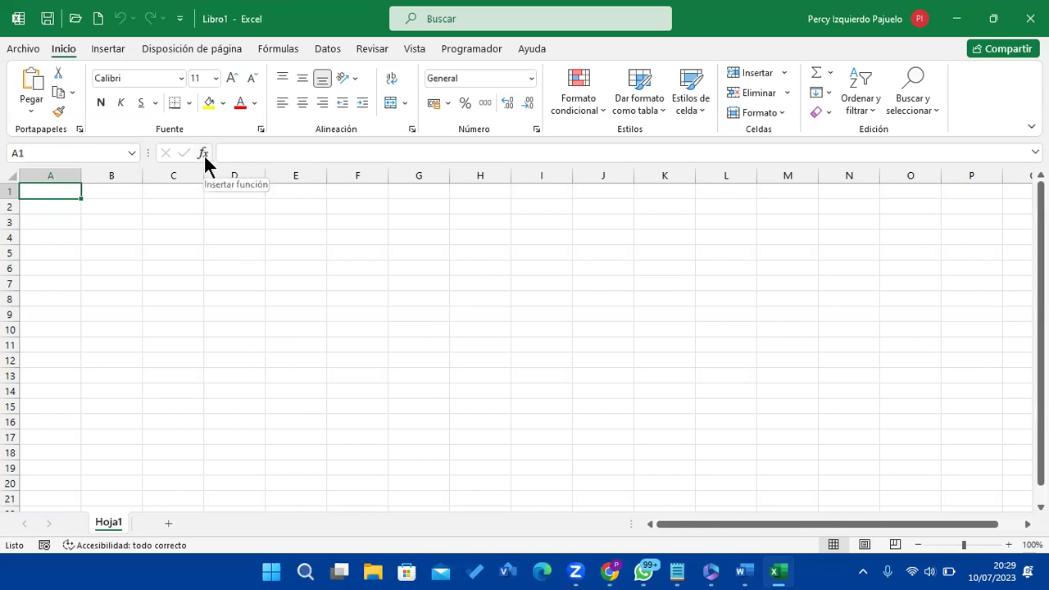
- Open Insertar función for cell A1 and move the dialog toward the centre
{"action": "left_click", "coordinate": [203, 154]}
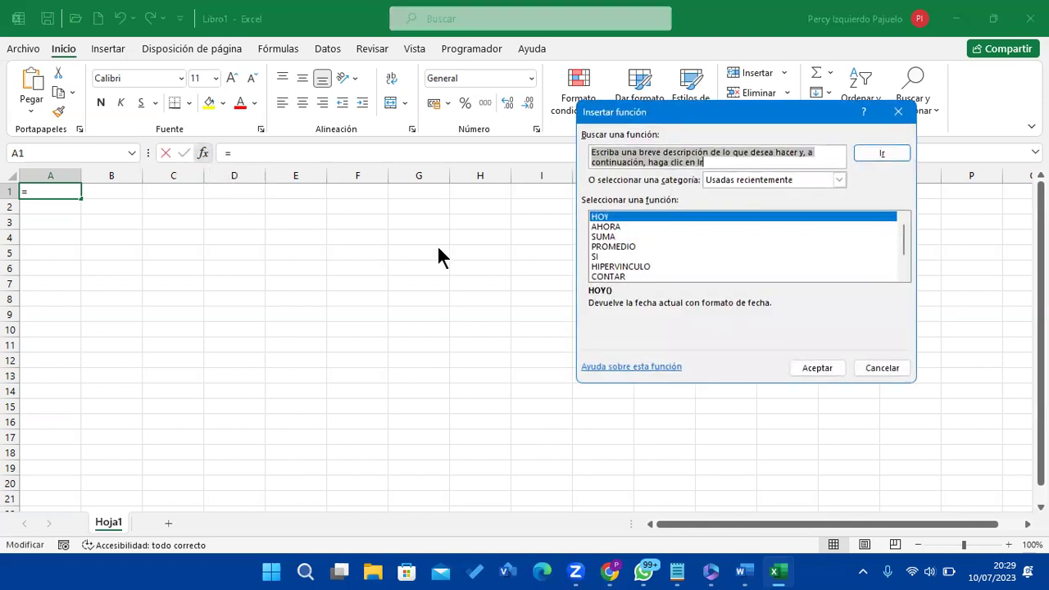
{"action": "left_click_drag", "start_coordinate": [673, 115], "coordinate": [417, 99]}
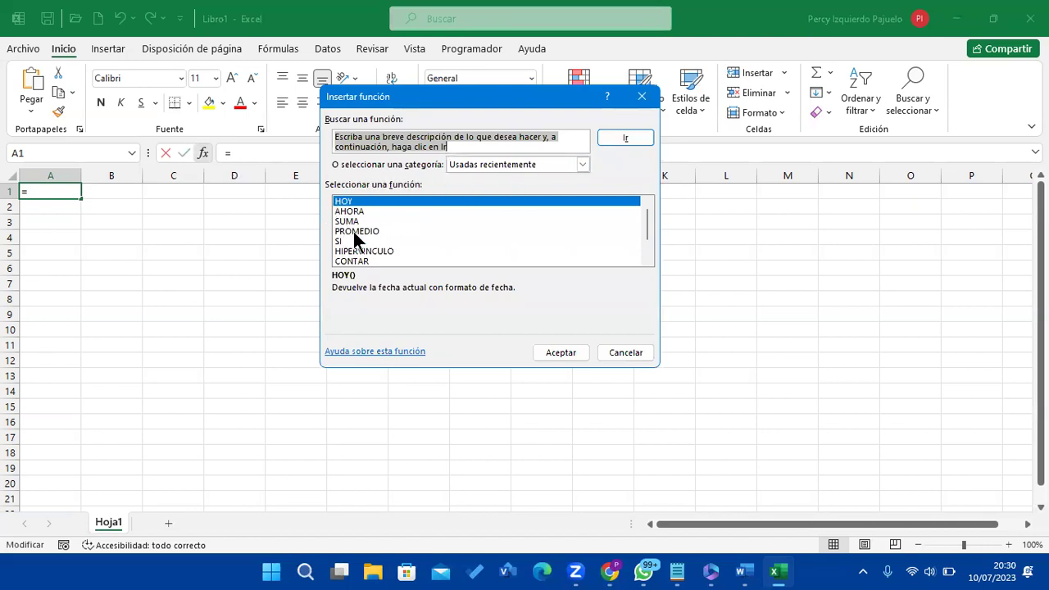
{"action": "scroll", "coordinate": [579, 239], "scroll_direction": "down", "scroll_amount": 1}
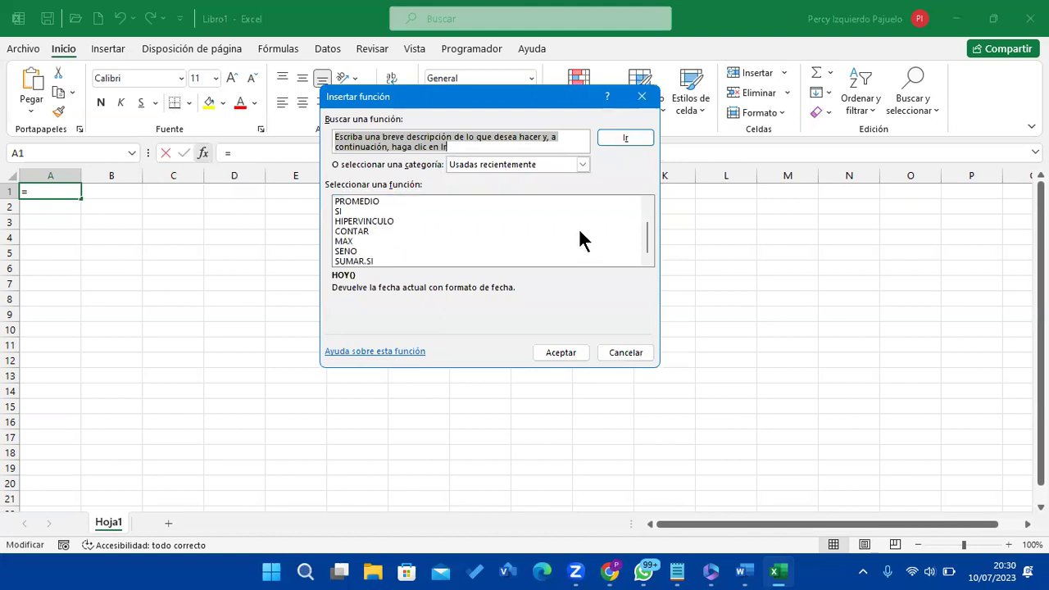
{"action": "scroll", "coordinate": [578, 231], "scroll_direction": "up", "scroll_amount": 1}
{"action": "scroll", "coordinate": [525, 216], "scroll_direction": "down", "scroll_amount": 1}
{"action": "scroll", "coordinate": [412, 235], "scroll_direction": "up", "scroll_amount": 1}
{"action": "scroll", "coordinate": [412, 235], "scroll_direction": "down", "scroll_amount": 1}
{"action": "scroll", "coordinate": [412, 235], "scroll_direction": "up", "scroll_amount": 1}
{"action": "scroll", "coordinate": [411, 235], "scroll_direction": "down", "scroll_amount": 1}
{"action": "scroll", "coordinate": [411, 235], "scroll_direction": "up", "scroll_amount": 1}
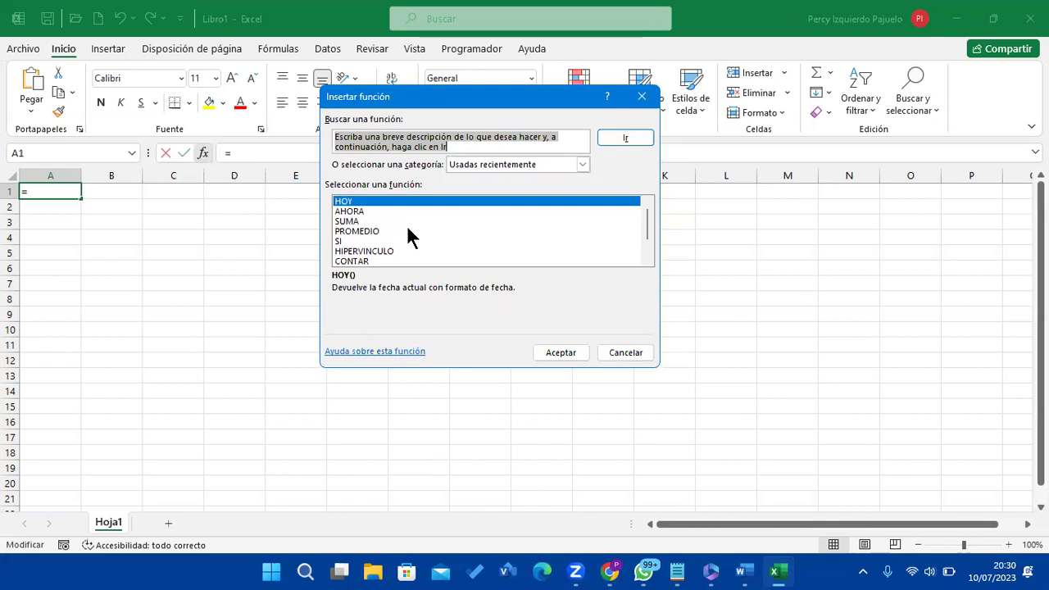
- Browse the function category drop-down, then close it without changing the category
{"action": "left_click", "coordinate": [584, 164]}
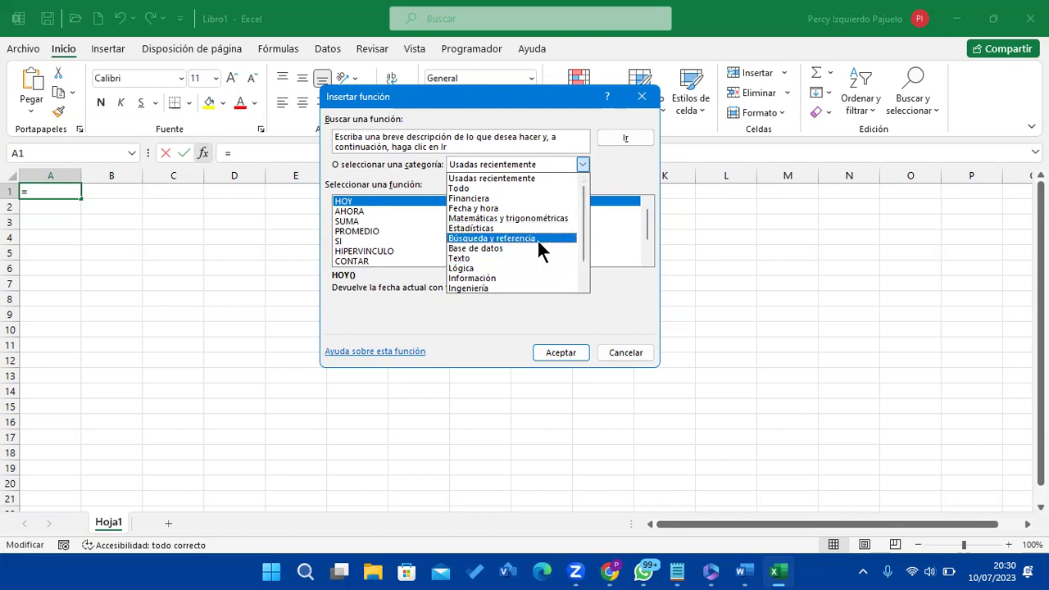
{"action": "scroll", "coordinate": [519, 236], "scroll_direction": "down", "scroll_amount": 1}
{"action": "scroll", "coordinate": [540, 259], "scroll_direction": "down", "scroll_amount": 1}
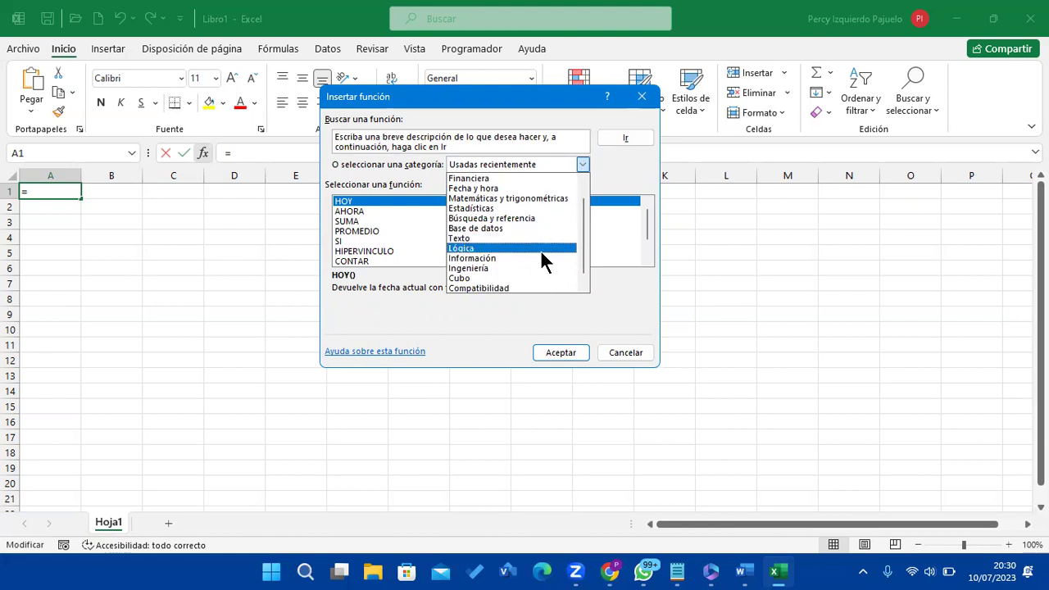
{"action": "scroll", "coordinate": [541, 259], "scroll_direction": "down", "scroll_amount": 1}
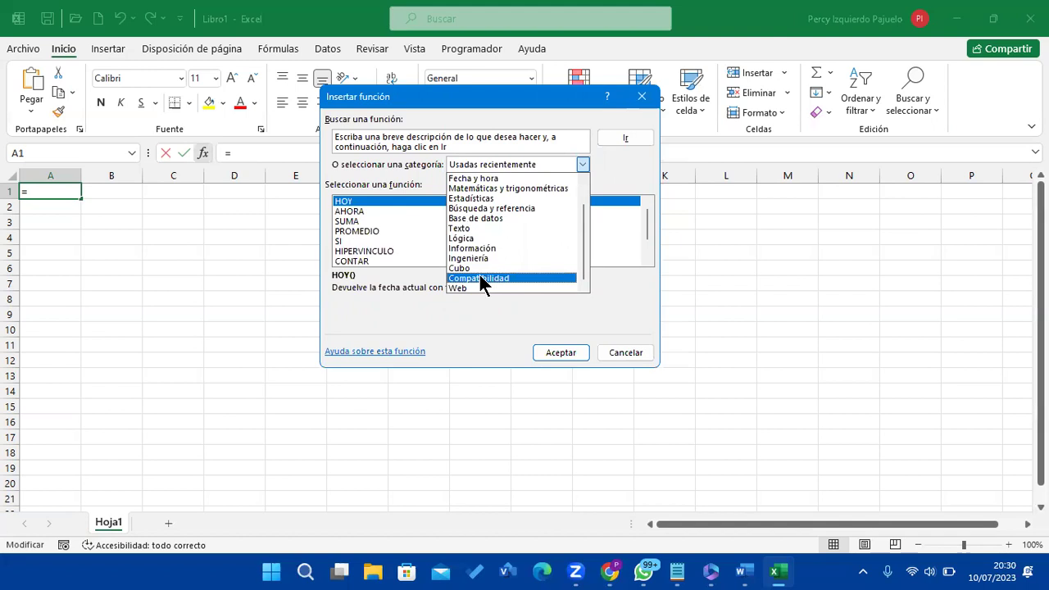
{"action": "left_click", "coordinate": [636, 155]}
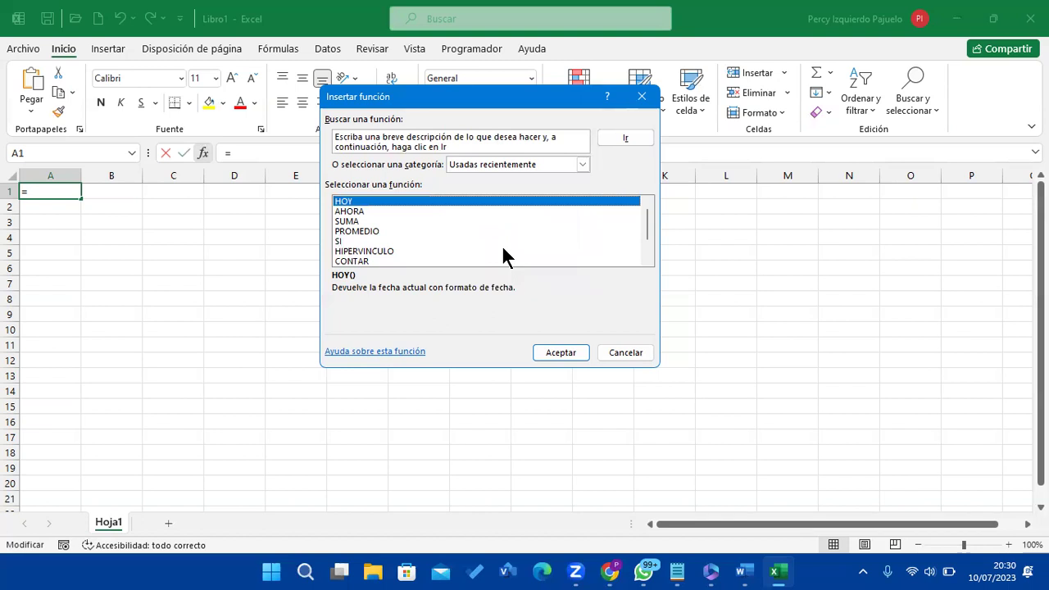
- Show the Financiera category and scroll through its functions
{"action": "left_click", "coordinate": [582, 165]}
{"action": "left_click", "coordinate": [514, 198]}
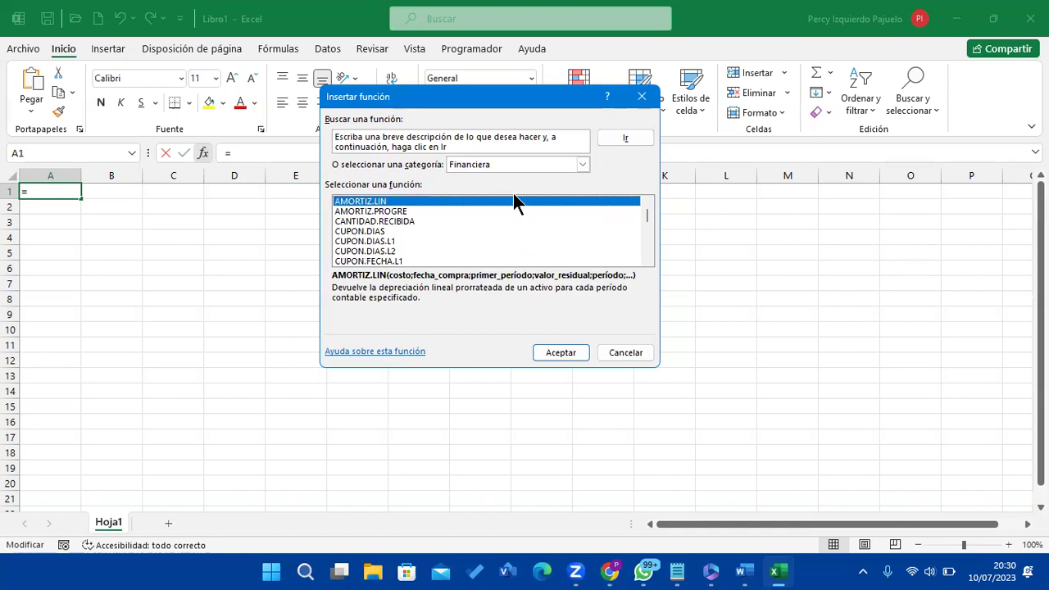
{"action": "scroll", "coordinate": [492, 225], "scroll_direction": "down", "scroll_amount": 1}
{"action": "scroll", "coordinate": [397, 238], "scroll_direction": "down", "scroll_amount": 1}
{"action": "scroll", "coordinate": [387, 215], "scroll_direction": "down", "scroll_amount": 1}
{"action": "scroll", "coordinate": [388, 209], "scroll_direction": "down", "scroll_amount": 1}
{"action": "scroll", "coordinate": [388, 209], "scroll_direction": "down", "scroll_amount": 1}
{"action": "scroll", "coordinate": [388, 209], "scroll_direction": "down", "scroll_amount": 2}
{"action": "scroll", "coordinate": [388, 209], "scroll_direction": "down", "scroll_amount": 2}
{"action": "scroll", "coordinate": [388, 210], "scroll_direction": "down", "scroll_amount": 2}
{"action": "scroll", "coordinate": [388, 210], "scroll_direction": "down", "scroll_amount": 2}
{"action": "scroll", "coordinate": [387, 210], "scroll_direction": "down", "scroll_amount": 2}
{"action": "scroll", "coordinate": [387, 210], "scroll_direction": "down", "scroll_amount": 1}
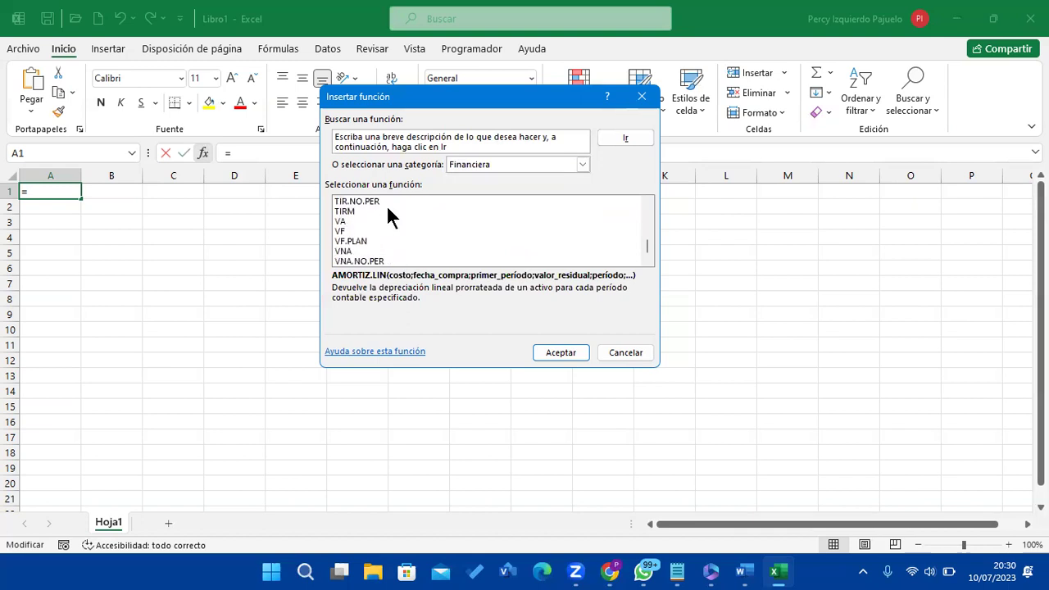
- Switch the category to Fecha y hora and scroll its functions
{"action": "left_click", "coordinate": [574, 169]}
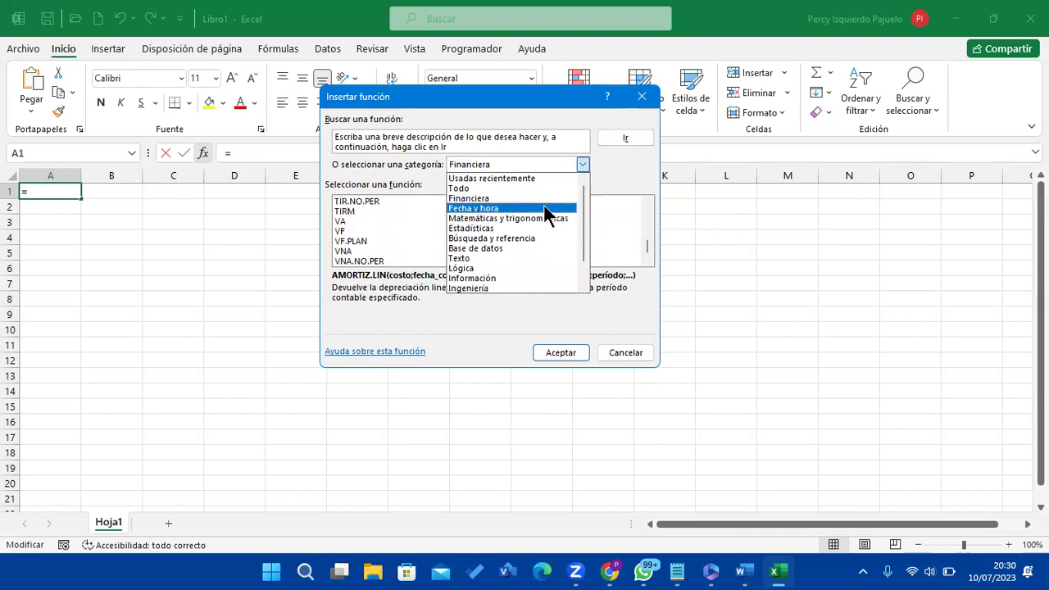
{"action": "left_click", "coordinate": [535, 208]}
{"action": "scroll", "coordinate": [535, 208], "scroll_direction": "down", "scroll_amount": 2}
{"action": "scroll", "coordinate": [536, 208], "scroll_direction": "down", "scroll_amount": 1}
- Browse Matemáticas y trigonométricas functions, then cancel the dialog leaving A1 empty
{"action": "left_click", "coordinate": [582, 164]}
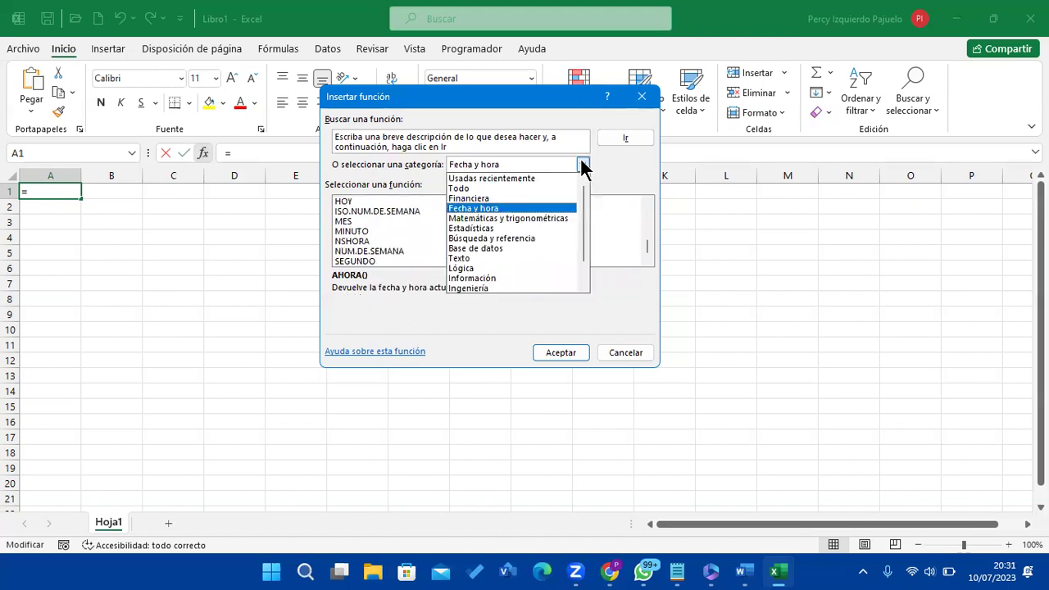
{"action": "left_click", "coordinate": [526, 215]}
{"action": "scroll", "coordinate": [527, 212], "scroll_direction": "down", "scroll_amount": 2}
{"action": "scroll", "coordinate": [526, 211], "scroll_direction": "down", "scroll_amount": 3}
{"action": "scroll", "coordinate": [526, 211], "scroll_direction": "down", "scroll_amount": 3}
{"action": "scroll", "coordinate": [526, 211], "scroll_direction": "down", "scroll_amount": 3}
{"action": "scroll", "coordinate": [526, 215], "scroll_direction": "down", "scroll_amount": 2}
{"action": "scroll", "coordinate": [526, 215], "scroll_direction": "down", "scroll_amount": 5}
{"action": "scroll", "coordinate": [526, 214], "scroll_direction": "down", "scroll_amount": 3}
{"action": "scroll", "coordinate": [526, 215], "scroll_direction": "down", "scroll_amount": 1}
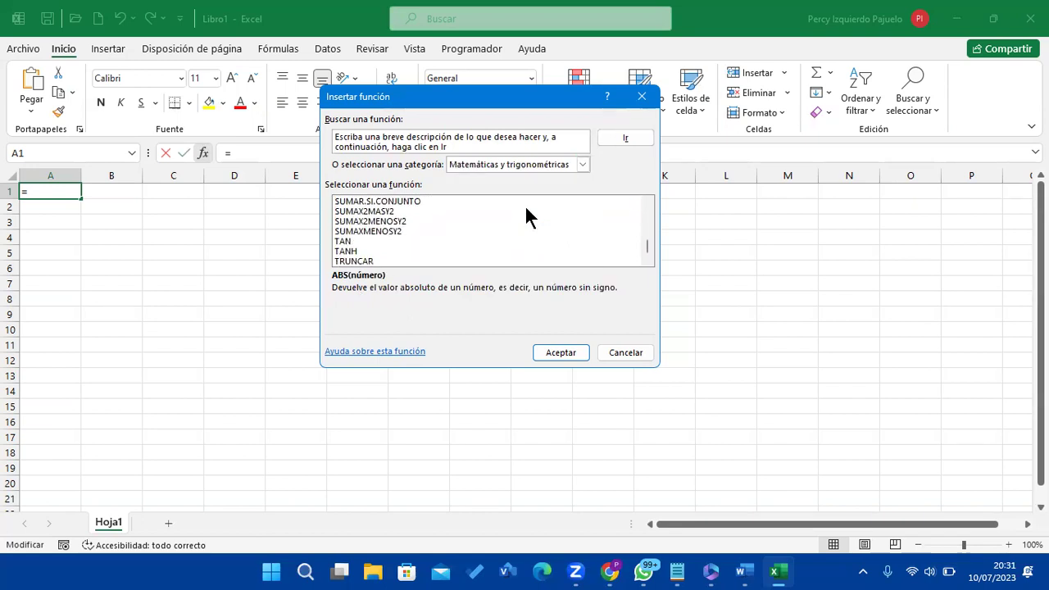
{"action": "scroll", "coordinate": [533, 209], "scroll_direction": "up", "scroll_amount": 3}
{"action": "scroll", "coordinate": [537, 200], "scroll_direction": "up", "scroll_amount": 1}
{"action": "left_click", "coordinate": [628, 96]}
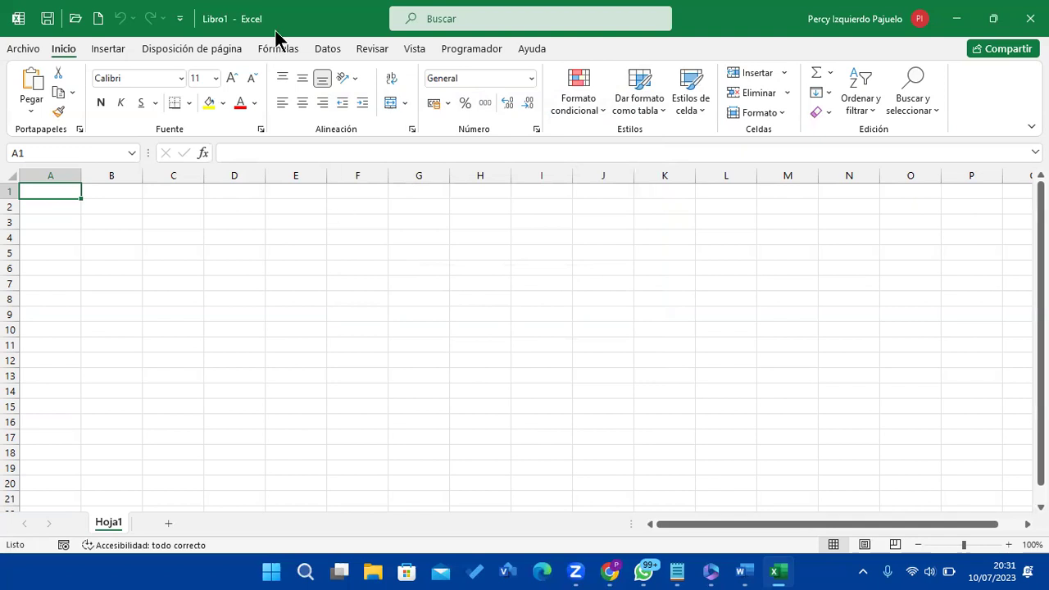
- Add '3. Barra de formulas' to the Notepad list, then return to Excel's formula bar
{"action": "left_click", "coordinate": [677, 571]}
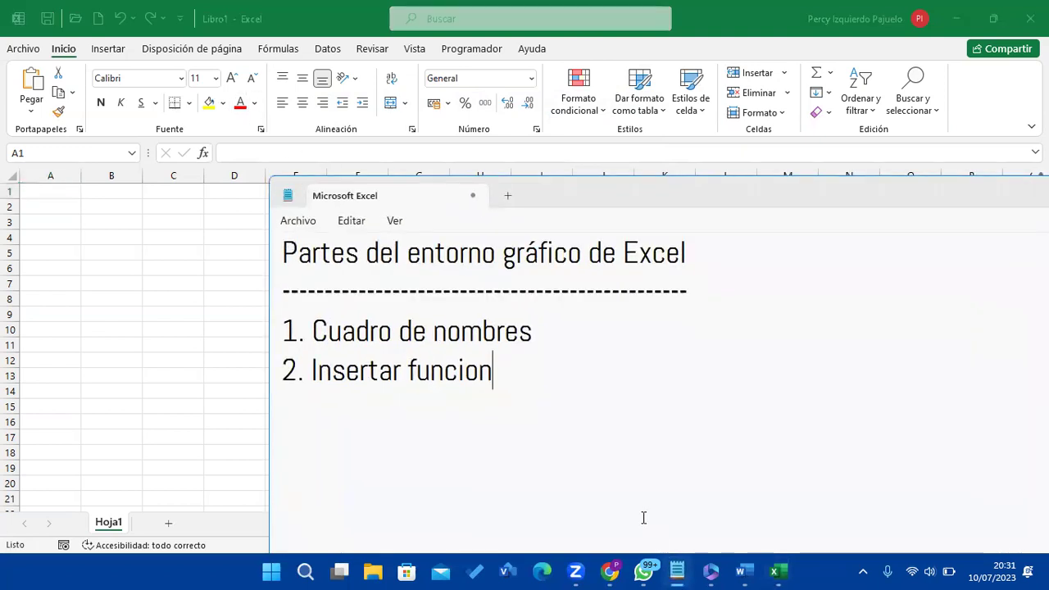
{"action": "key", "text": "Return"}
{"action": "type", "text": "3. Barra de formulas"}
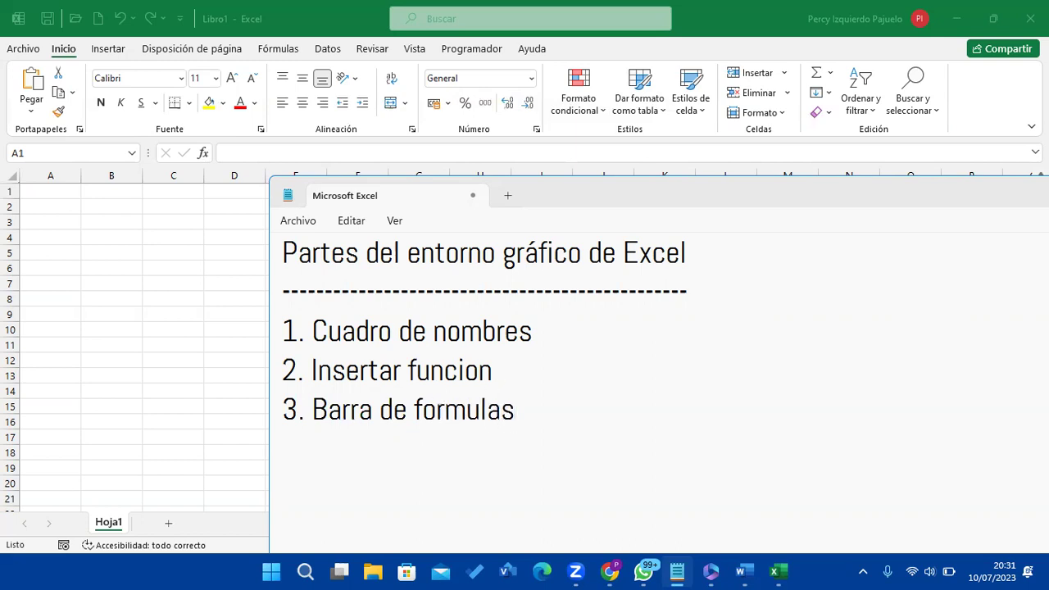
{"action": "left_click", "coordinate": [234, 153]}
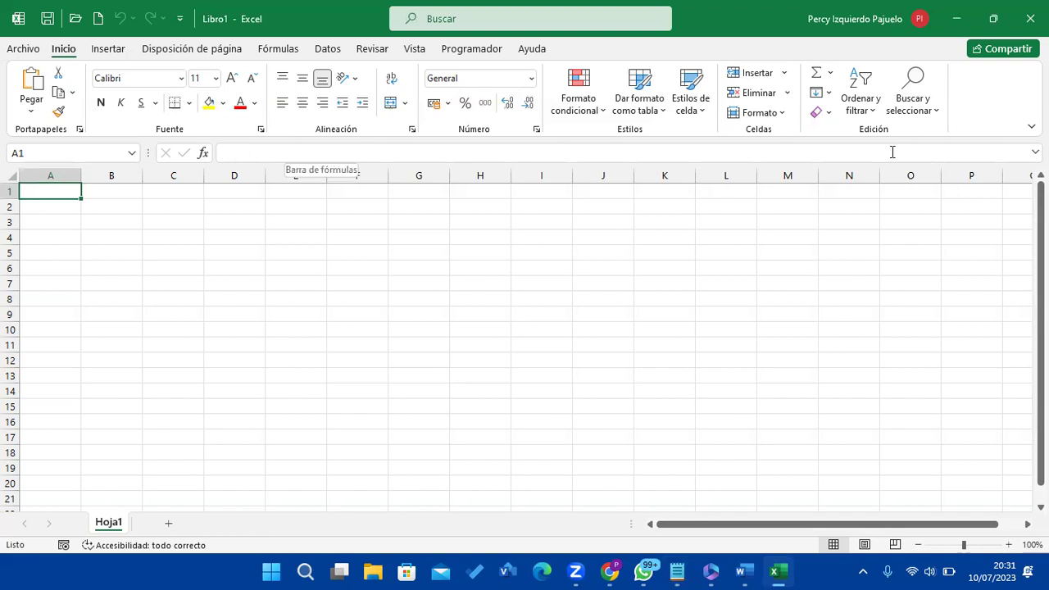
{"action": "left_click", "coordinate": [599, 153]}
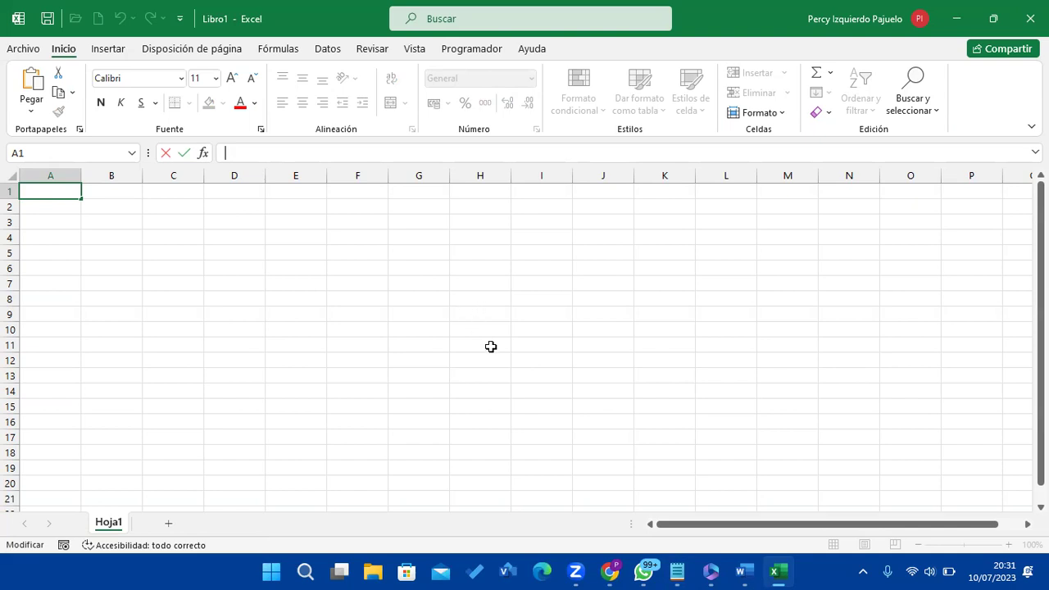
- Add '4. Las columnas' to the notes, reposition the window, and minimize Notepad
{"action": "left_click", "coordinate": [671, 570]}
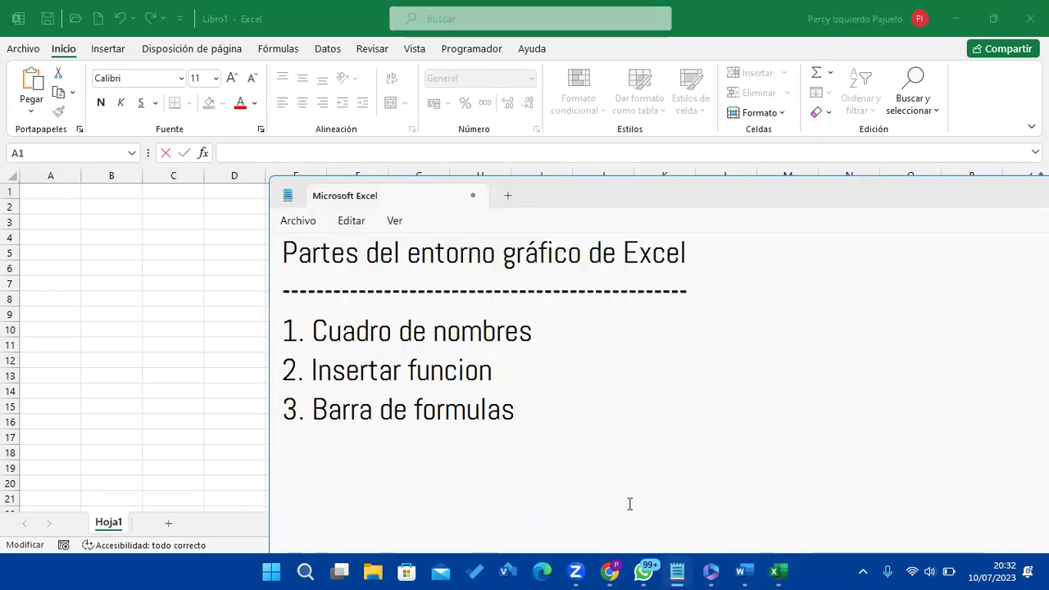
{"action": "key", "text": "Return"}
{"action": "type", "text": "4. "}
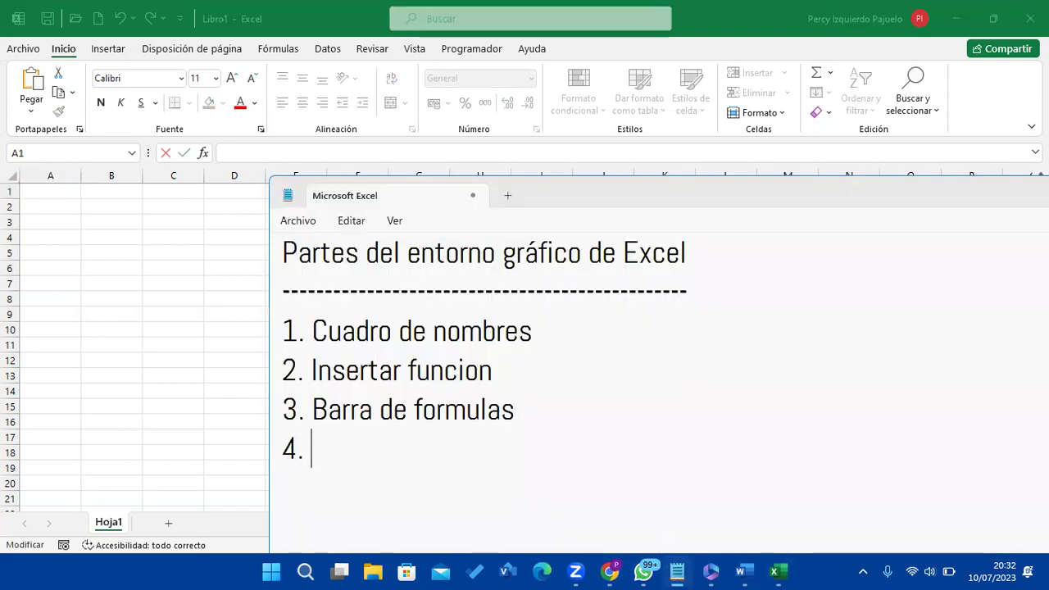
{"action": "type", "text": "Las columnas"}
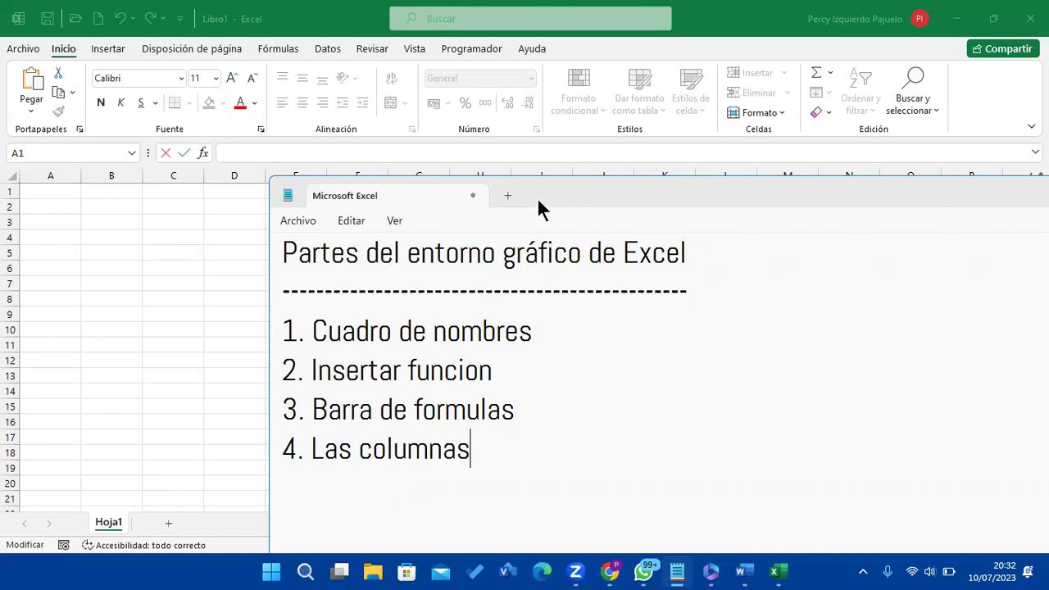
{"action": "left_click_drag", "start_coordinate": [545, 196], "coordinate": [363, 117]}
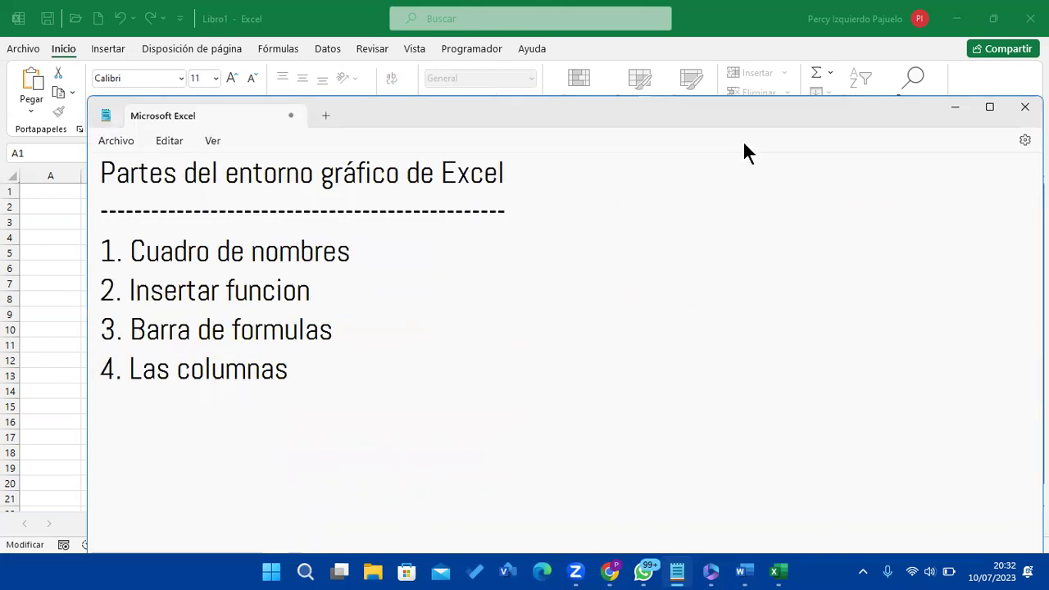
{"action": "left_click", "coordinate": [944, 113]}
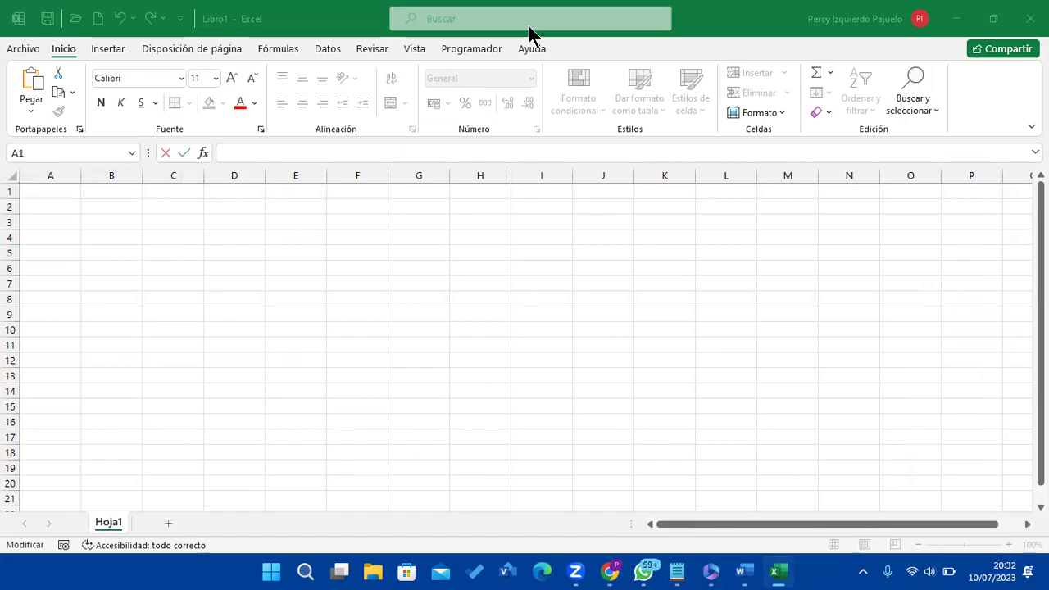
- Restore the Libro1 workbook and select the whole of column A
{"action": "key", "text": "super+d"}
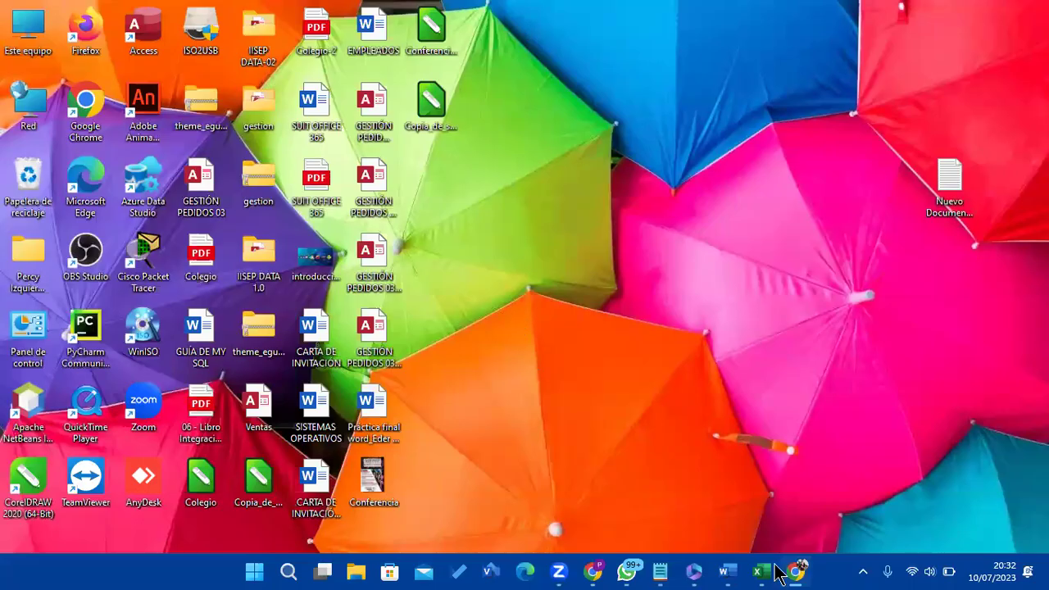
{"action": "left_click", "coordinate": [762, 571]}
{"action": "left_click", "coordinate": [47, 175]}
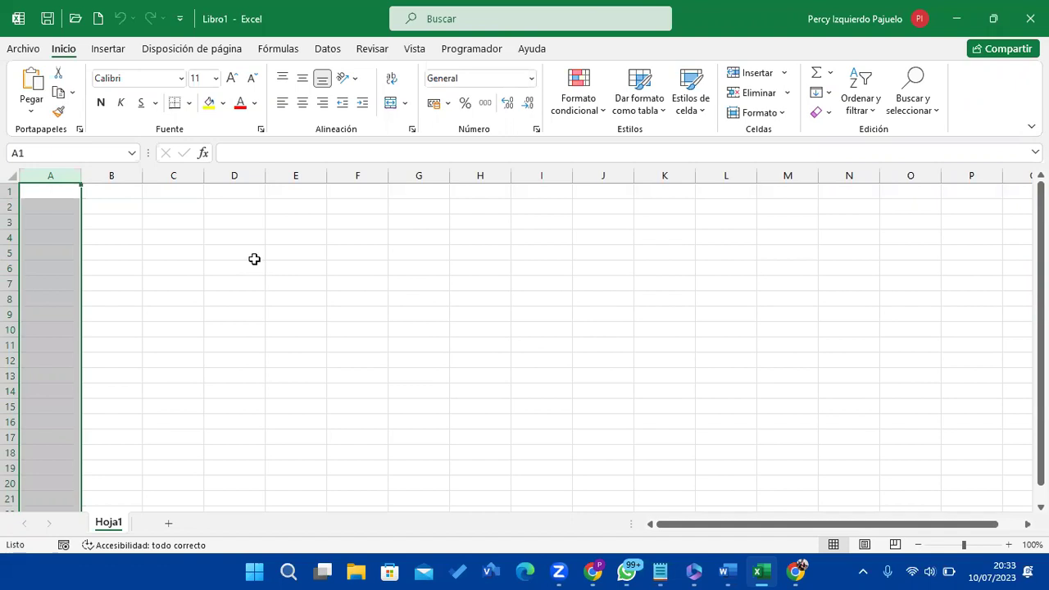
{"action": "left_click", "coordinate": [200, 237]}
{"action": "left_click", "coordinate": [55, 194]}
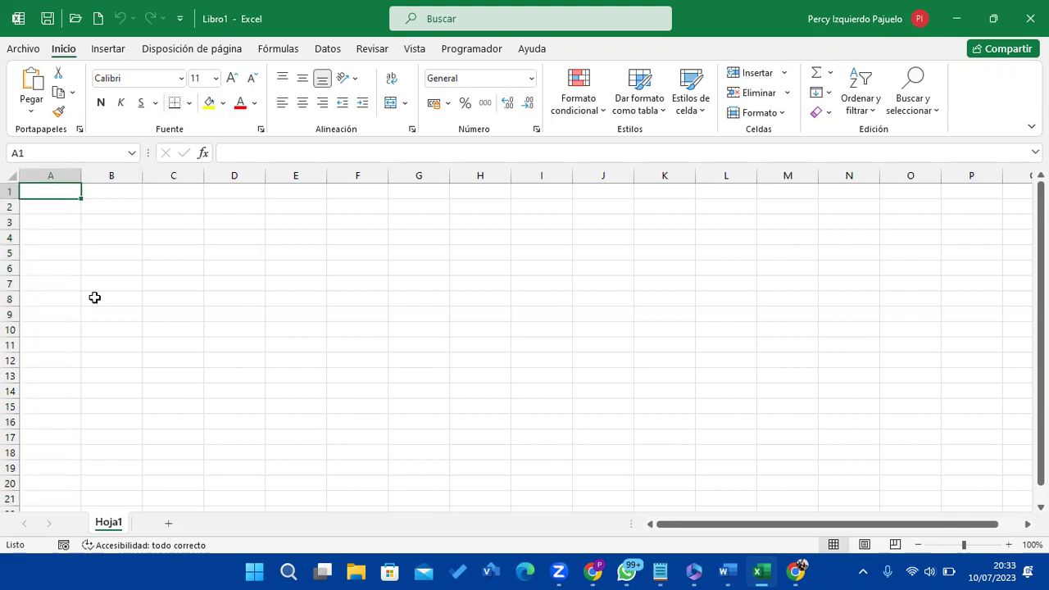
{"action": "key", "text": "ctrl+Right"}
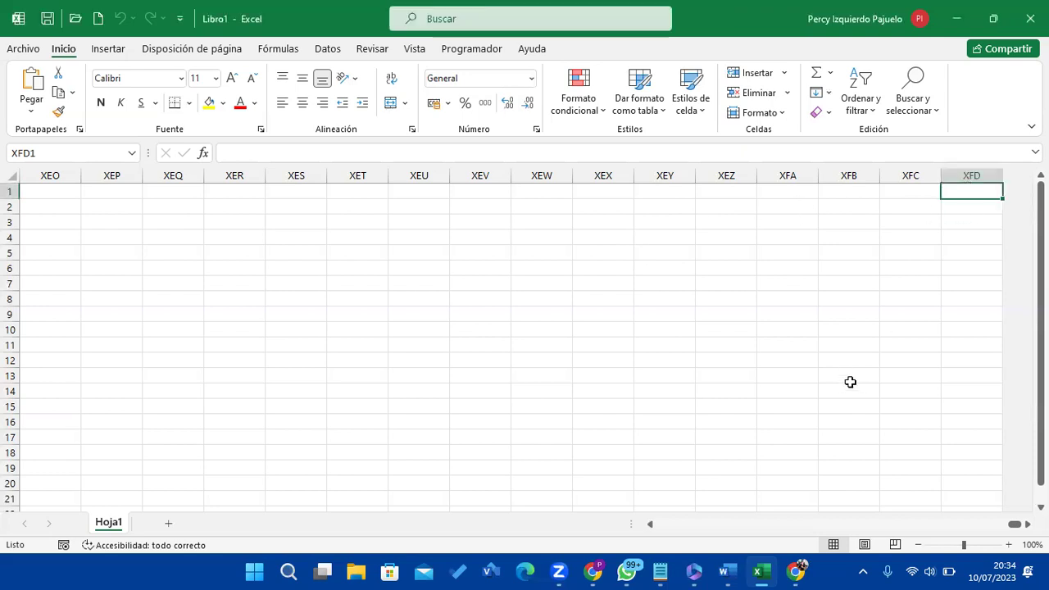
{"action": "key", "text": "Left"}
{"action": "key", "text": "Left"}
{"action": "key", "text": "Left"}
{"action": "key", "text": "Left"}
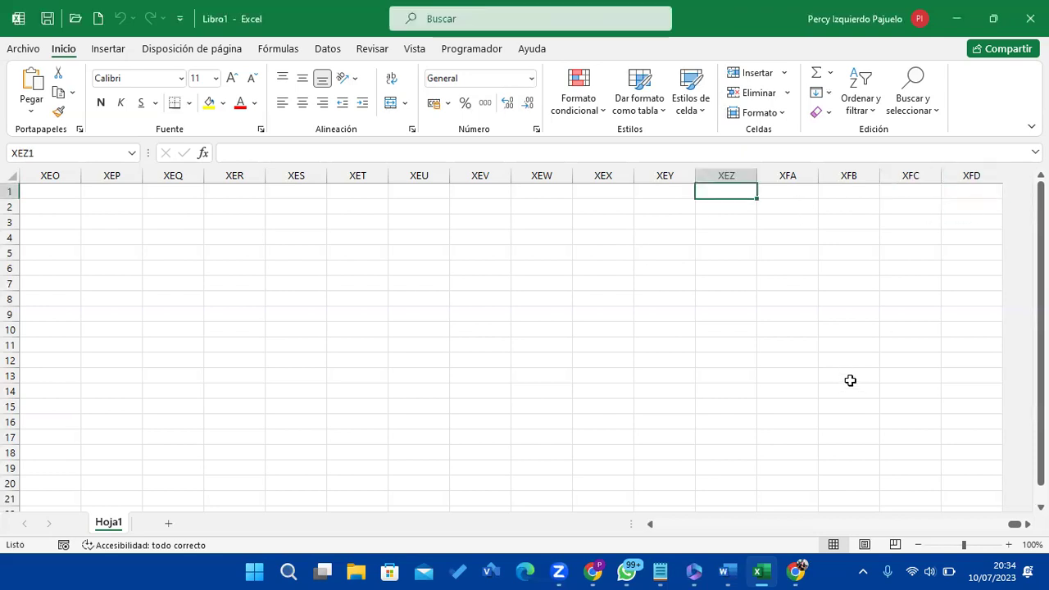
{"action": "key", "text": "Left"}
{"action": "key", "text": "Left"}
{"action": "key", "text": "Left"}
{"action": "key", "text": "Left"}
{"action": "key", "text": "Left"}
{"action": "key", "text": "Left"}
{"action": "key", "text": "Left"}
{"action": "key", "text": "Left"}
{"action": "key", "text": "Left"}
{"action": "key", "text": "Left"}
{"action": "key", "text": "Left"}
{"action": "key", "text": "Left"}
{"action": "key", "text": "Left"}
{"action": "key", "text": "Left"}
{"action": "key", "text": "Left"}
{"action": "key", "text": "Left"}
{"action": "key", "text": "Left"}
{"action": "key", "text": "Left"}
{"action": "key", "text": "Left"}
{"action": "key", "text": "Left"}
{"action": "key", "text": "Left"}
{"action": "key", "text": "Left"}
{"action": "key", "text": "Left"}
{"action": "key", "text": "Left"}
{"action": "key", "text": "Left"}
{"action": "key", "text": "Left"}
{"action": "key", "text": "Left"}
{"action": "key", "text": "Left"}
{"action": "key", "text": "Left"}
{"action": "key", "text": "Left"}
{"action": "key", "text": "Left"}
{"action": "key", "text": "Left"}
{"action": "key", "text": "Left"}
{"action": "key", "text": "Left"}
{"action": "key", "text": "Left"}
{"action": "key", "text": "Left"}
{"action": "key", "text": "Left"}
{"action": "key", "text": "Left"}
{"action": "key", "text": "Left"}
{"action": "key", "text": "Left"}
{"action": "key", "text": "Left"}
{"action": "key", "text": "Left"}
{"action": "key", "text": "Left"}
{"action": "key", "text": "Left"}
{"action": "key", "text": "Left"}
{"action": "key", "text": "Left"}
{"action": "key", "text": "Left"}
{"action": "key", "text": "Left"}
{"action": "key", "text": "Left"}
{"action": "key", "text": "Left"}
{"action": "key", "text": "Left"}
{"action": "key", "text": "Left"}
{"action": "key", "text": "Left"}
{"action": "key", "text": "Left"}
{"action": "key", "text": "Left"}
{"action": "key", "text": "Left"}
{"action": "key", "text": "Left"}
{"action": "key", "text": "Left"}
{"action": "key", "text": "Left"}
{"action": "key", "text": "Left"}
{"action": "key", "text": "Left"}
{"action": "key", "text": "Left"}
{"action": "key", "text": "Left"}
{"action": "key", "text": "Left"}
{"action": "key", "text": "Left"}
{"action": "key", "text": "Left"}
{"action": "key", "text": "Left"}
{"action": "key", "text": "Left"}
{"action": "key", "text": "Left"}
{"action": "key", "text": "Left"}
{"action": "key", "text": "Left"}
{"action": "key", "text": "Left"}
{"action": "key", "text": "Left"}
{"action": "key", "text": "Left"}
{"action": "key", "text": "Left"}
{"action": "key", "text": "Left"}
{"action": "key", "text": "Left"}
{"action": "key", "text": "Left"}
{"action": "key", "text": "Left"}
{"action": "key", "text": "Left"}
{"action": "key", "text": "Left"}
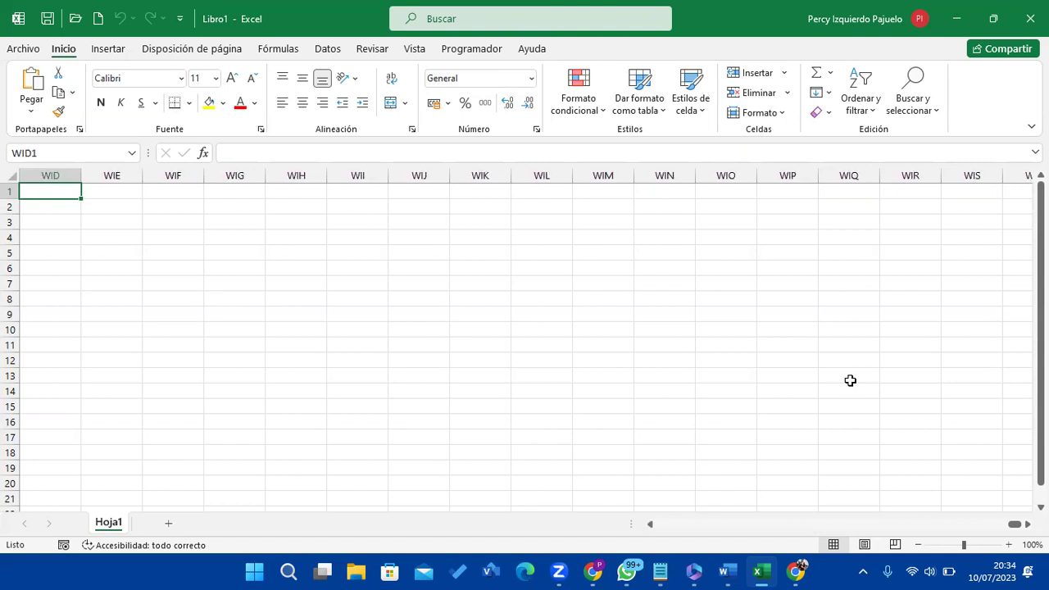
{"action": "key", "text": "Left"}
{"action": "key", "text": "Left"}
{"action": "key", "text": "Left"}
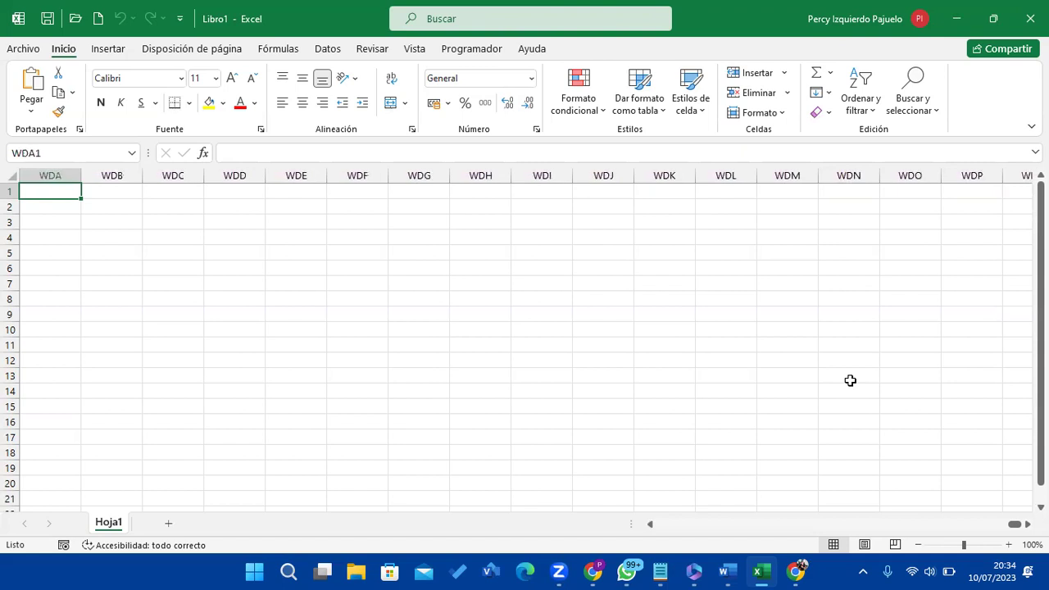
{"action": "key", "text": "Left"}
{"action": "key", "text": "Left"}
{"action": "key", "text": "Left"}
{"action": "key", "text": "Left"}
{"action": "key", "text": "Left"}
{"action": "key", "text": "Left"}
{"action": "key", "text": "Left"}
{"action": "key", "text": "Left"}
{"action": "key", "text": "Left"}
{"action": "key", "text": "Left"}
{"action": "key", "text": "Left"}
{"action": "key", "text": "Left"}
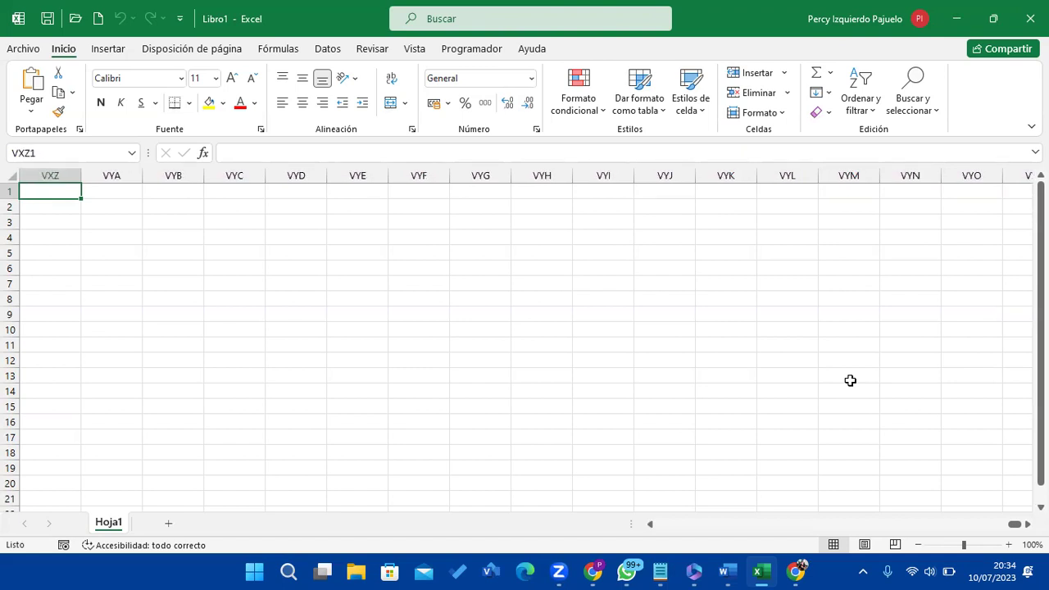
{"action": "key", "text": "Left"}
{"action": "key", "text": "Left"}
{"action": "key", "text": "Left"}
{"action": "key", "text": "Left"}
{"action": "key", "text": "Left"}
{"action": "key", "text": "Left"}
{"action": "key", "text": "Left"}
{"action": "key", "text": "Left"}
{"action": "key", "text": "Left"}
{"action": "key", "text": "Left"}
{"action": "key", "text": "Left"}
{"action": "key", "text": "Left"}
{"action": "key", "text": "Left"}
{"action": "key", "text": "Left"}
{"action": "key", "text": "Left"}
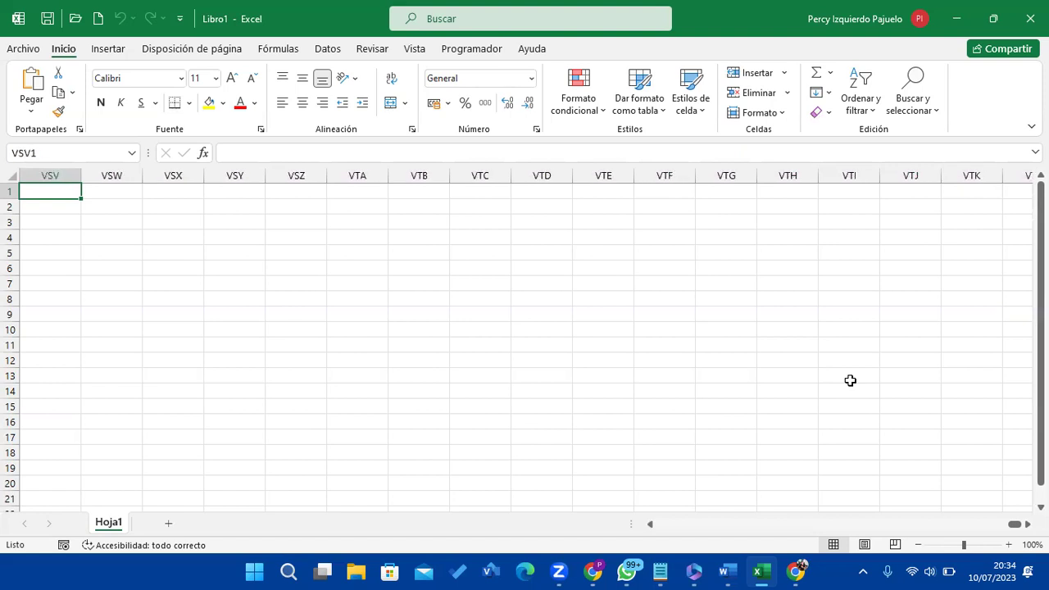
{"action": "key", "text": "Left"}
{"action": "key", "text": "Left"}
{"action": "key", "text": "Left"}
{"action": "key", "text": "Left"}
{"action": "key", "text": "Left"}
{"action": "key", "text": "Left"}
{"action": "key", "text": "Left"}
{"action": "key", "text": "Left"}
{"action": "key", "text": "Left"}
{"action": "key", "text": "Left"}
{"action": "key", "text": "Left"}
{"action": "key", "text": "Left"}
{"action": "key", "text": "Left"}
{"action": "key", "text": "Left"}
{"action": "key", "text": "Left"}
{"action": "key", "text": "Left"}
{"action": "key", "text": "Left"}
{"action": "key", "text": "Left"}
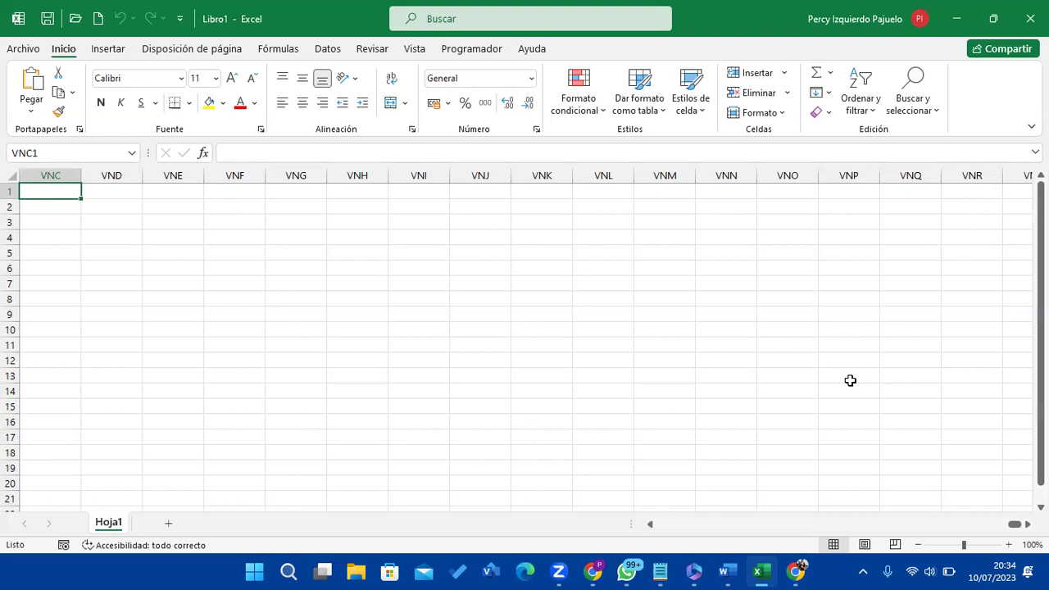
{"action": "key", "text": "ctrl+Home"}
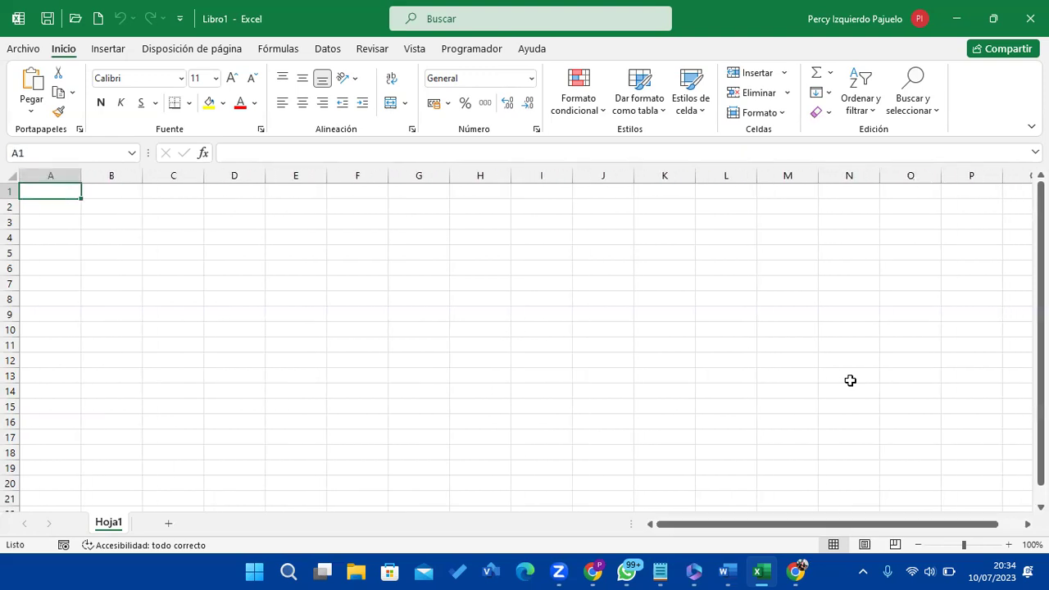
- Add '5. Las fila' as a new line in the notes and minimize Notepad
{"action": "mouse_move", "coordinate": [751, 567]}
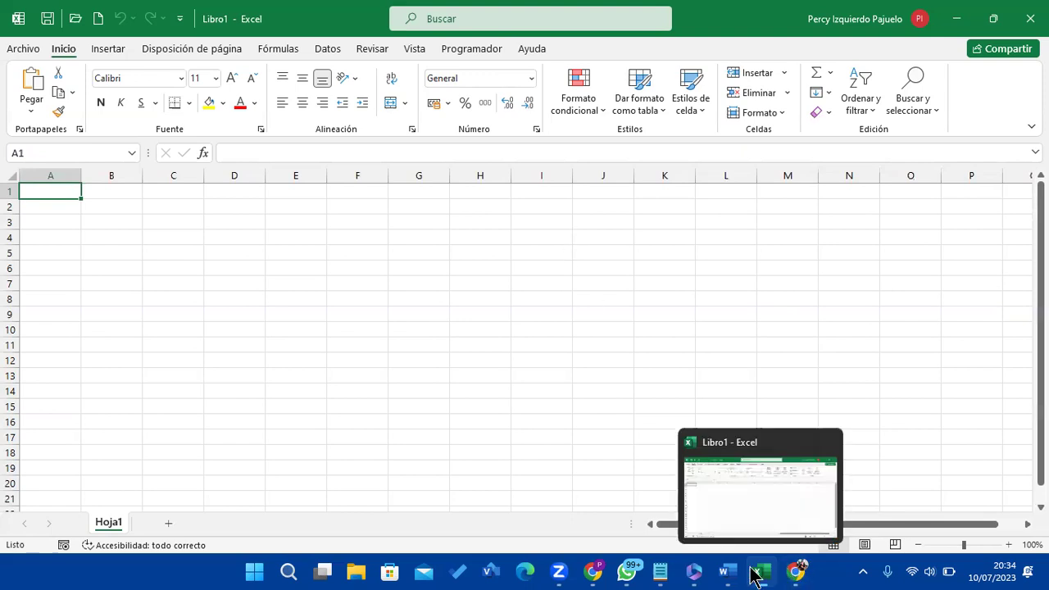
{"action": "left_click", "coordinate": [662, 573]}
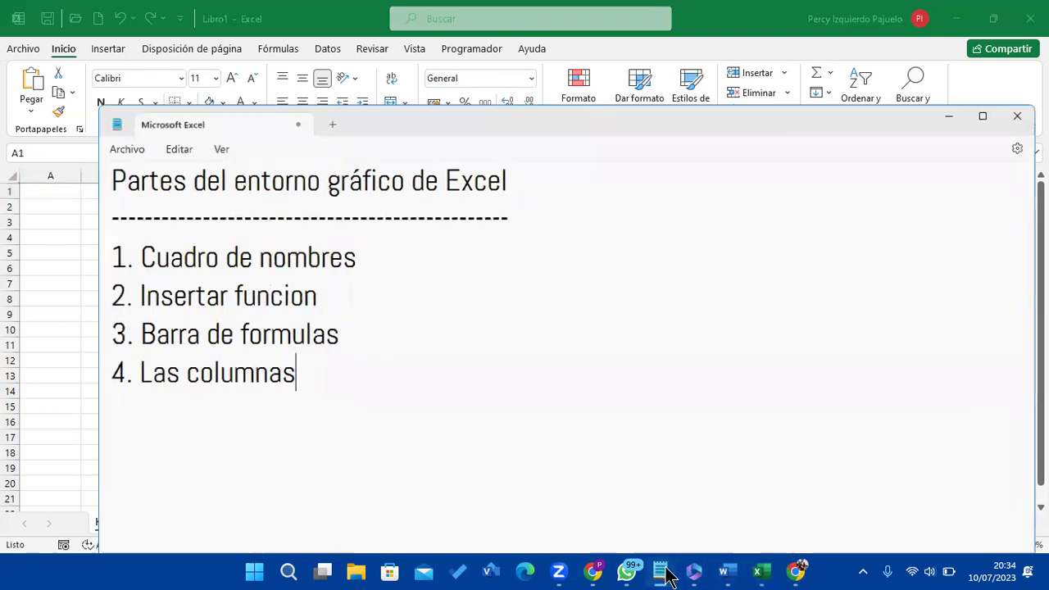
{"action": "key", "text": "Return"}
{"action": "type", "text": "5."}
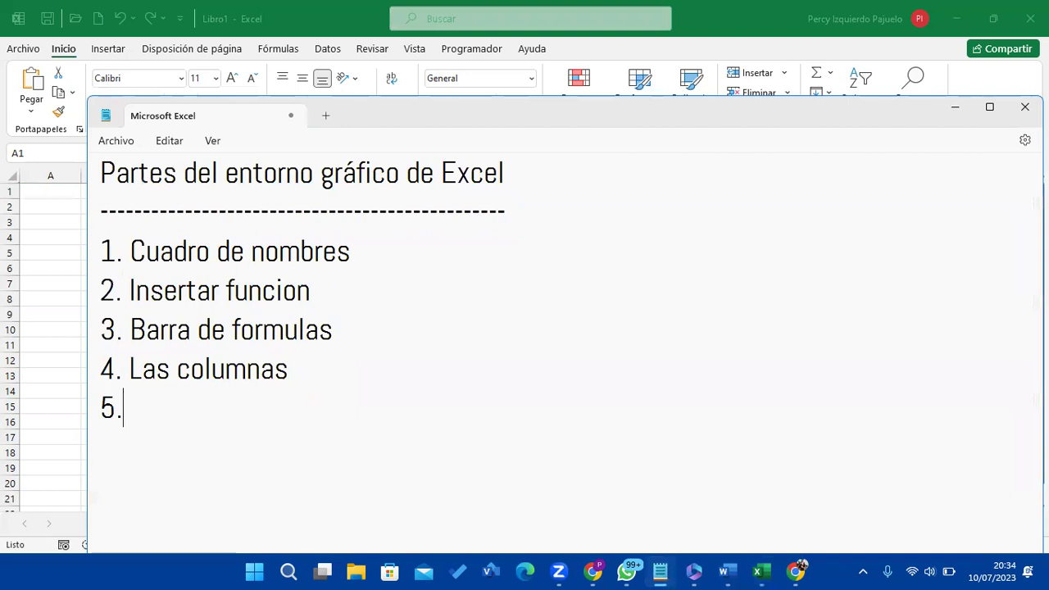
{"action": "type", "text": " Las "}
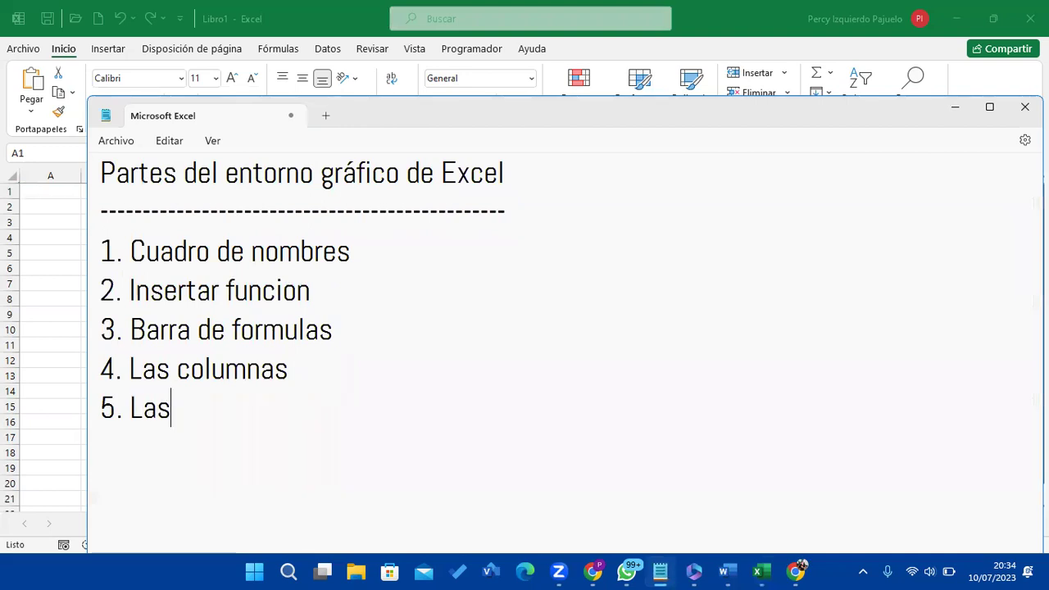
{"action": "type", "text": "fila"}
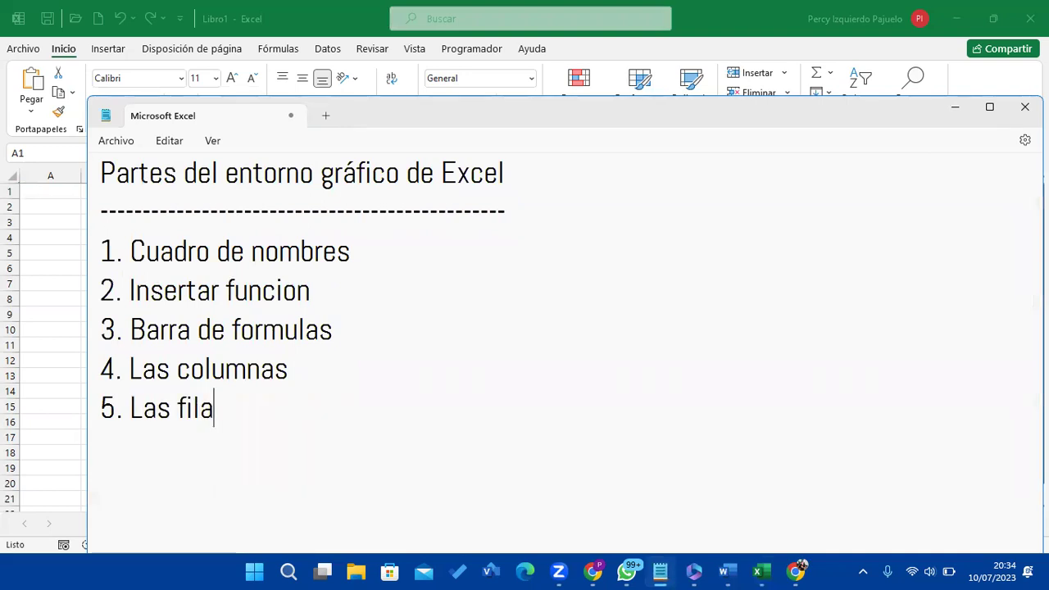
{"action": "left_click", "coordinate": [959, 105]}
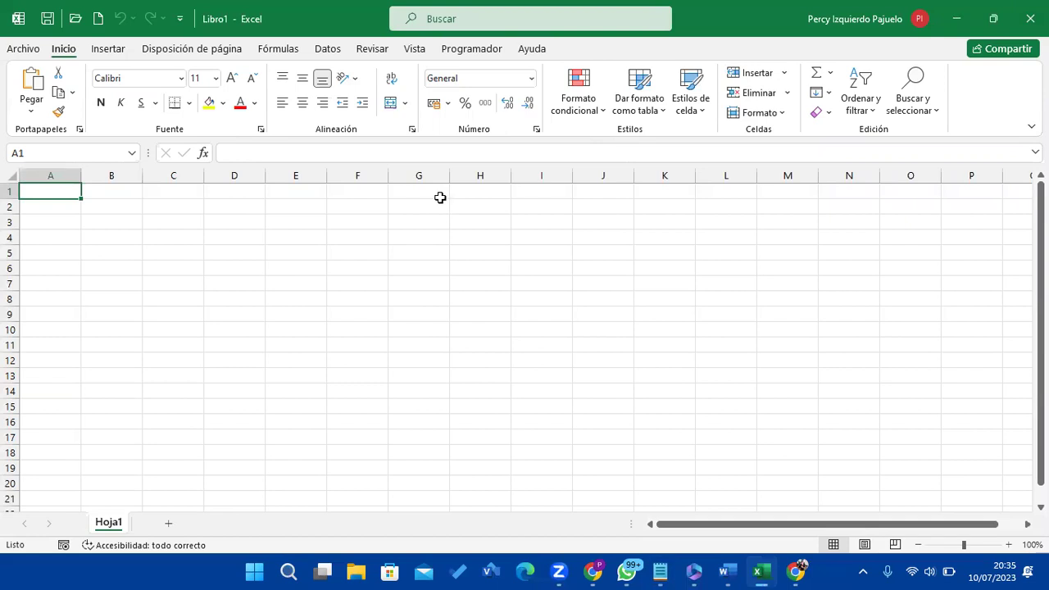
{"action": "left_click", "coordinate": [448, 102]}
{"action": "left_click", "coordinate": [449, 100]}
{"action": "key", "text": "ctrl+Down"}
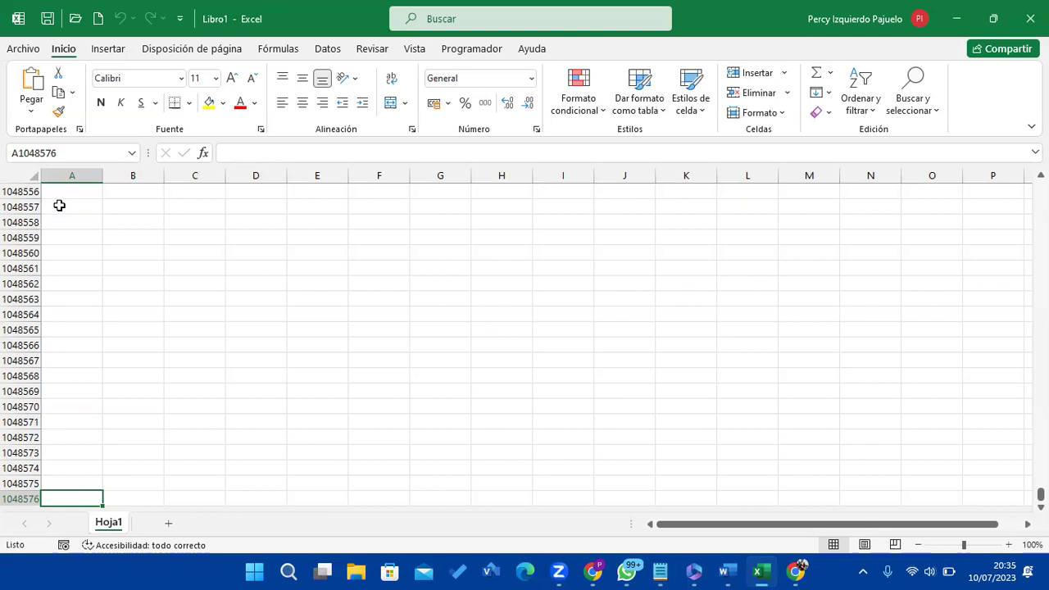
{"action": "key", "text": "ctrl+Up"}
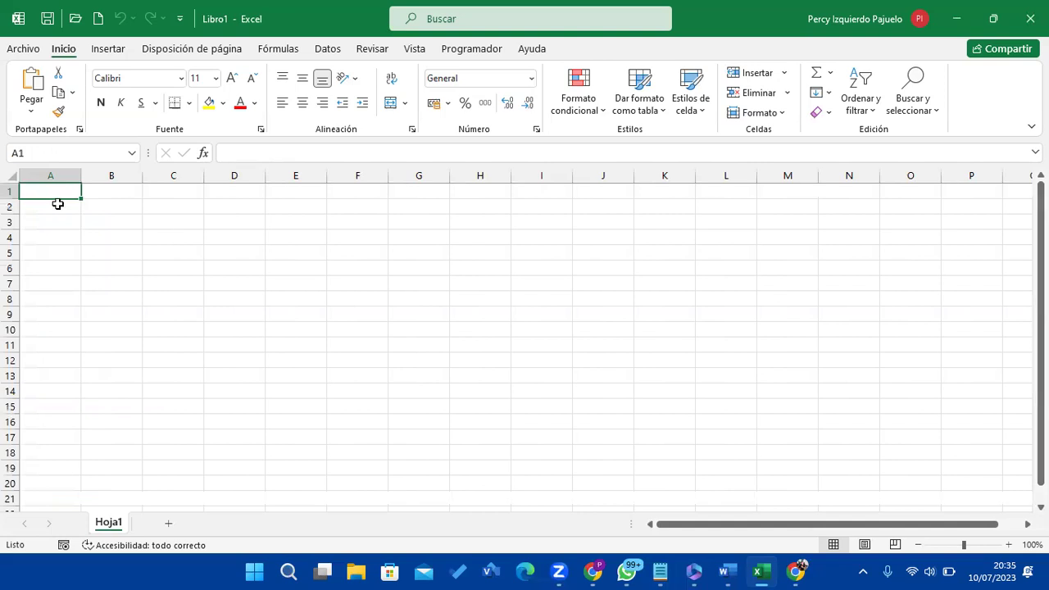
- Add '6. Las hojas' to the notes, fixing a typo, then minimize Notepad
{"action": "left_click", "coordinate": [658, 573]}
{"action": "key", "text": "Return"}
{"action": "type", "text": "6. Las  hoh"}
{"action": "key", "text": "BackSpace"}
{"action": "type", "text": "jas"}
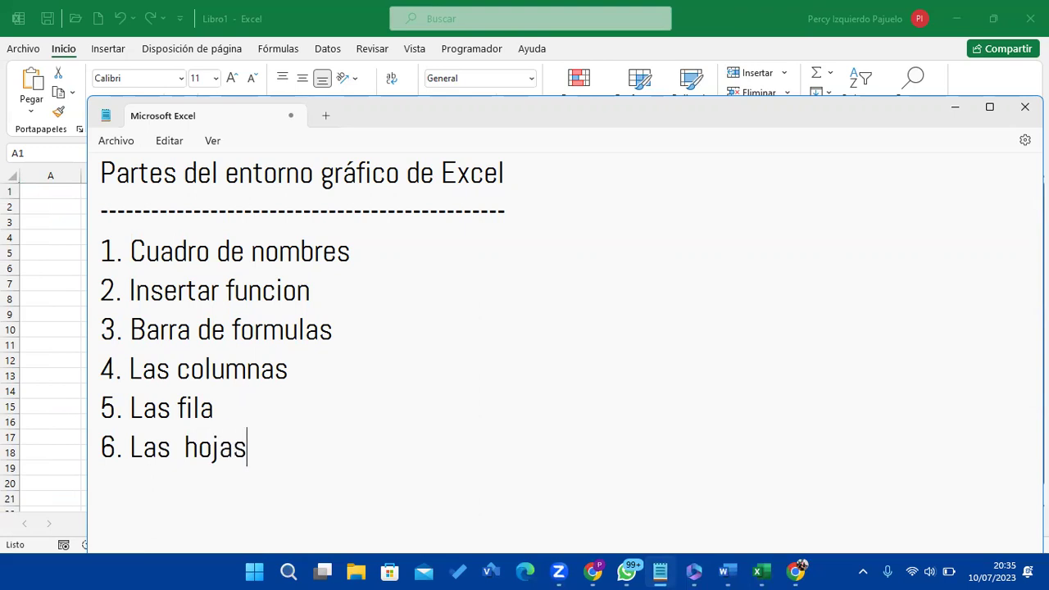
{"action": "left_click", "coordinate": [949, 109]}
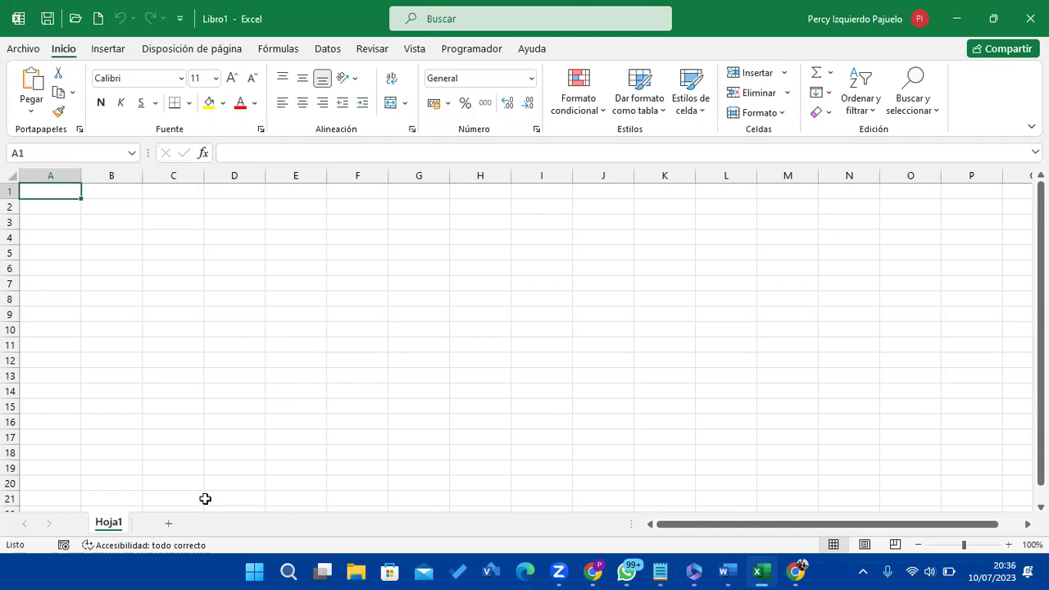
- Add four new sheets with the New sheet button, giving Hoja1 through Hoja5
{"action": "left_click", "coordinate": [166, 524]}
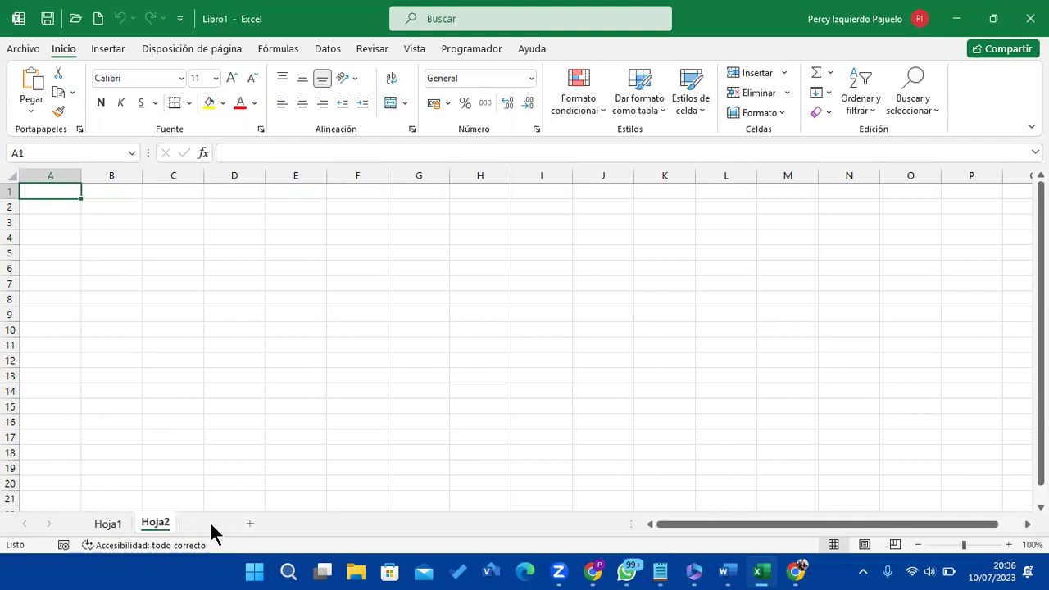
{"action": "left_click", "coordinate": [210, 523]}
{"action": "left_click", "coordinate": [255, 523]}
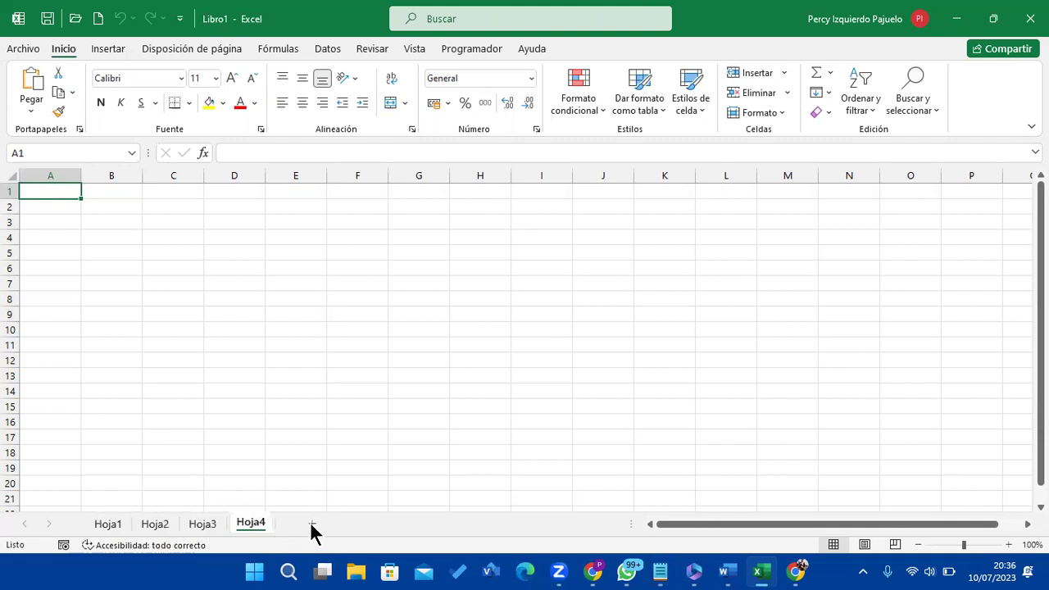
{"action": "left_click", "coordinate": [311, 523]}
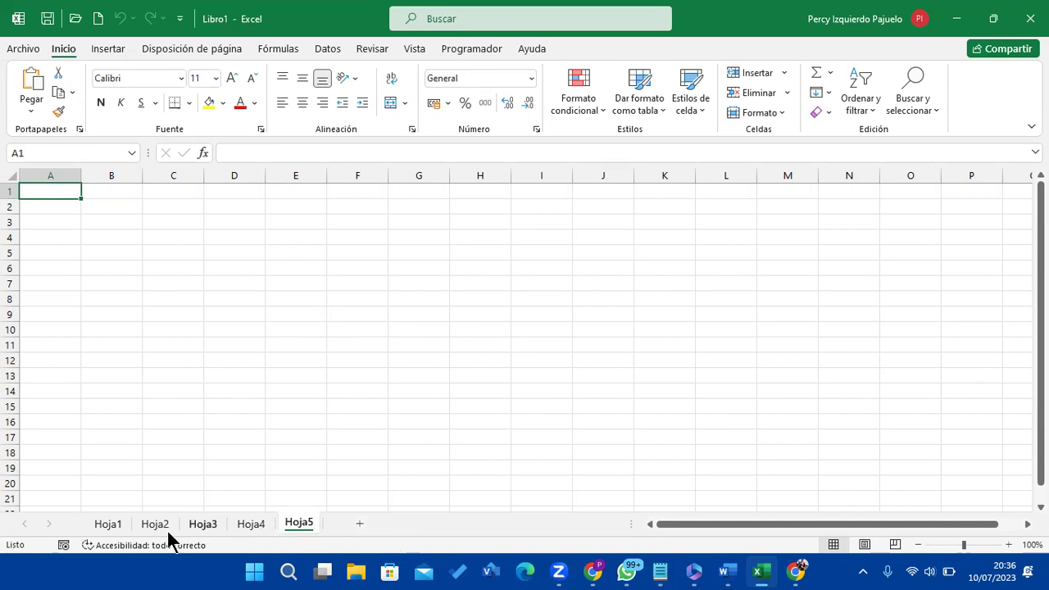
- Rename Hoja1 to Practica and Hoja2 to Boleta
{"action": "right_click", "coordinate": [111, 525]}
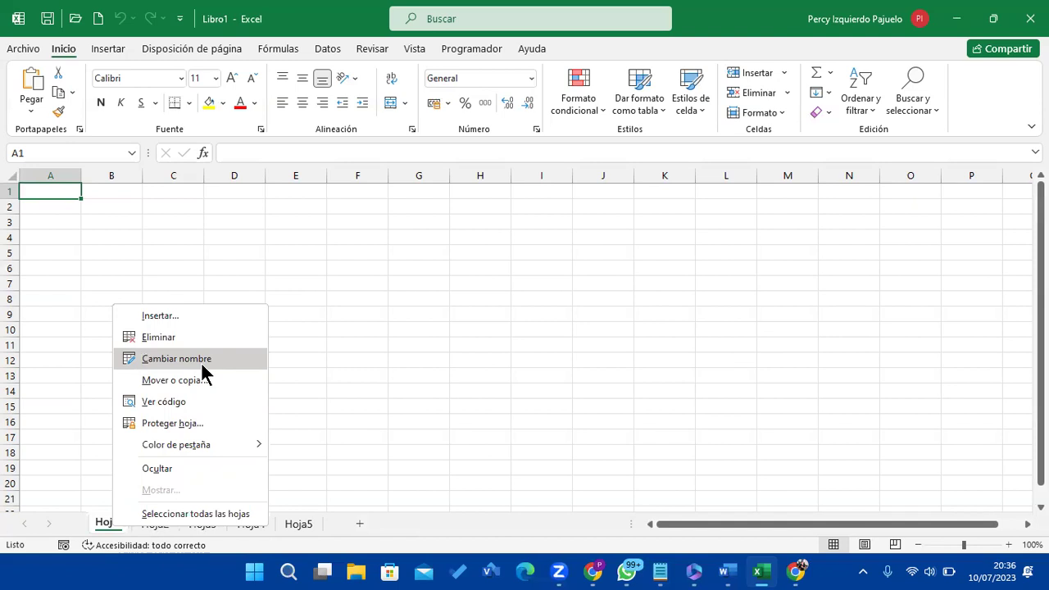
{"action": "left_click", "coordinate": [202, 366]}
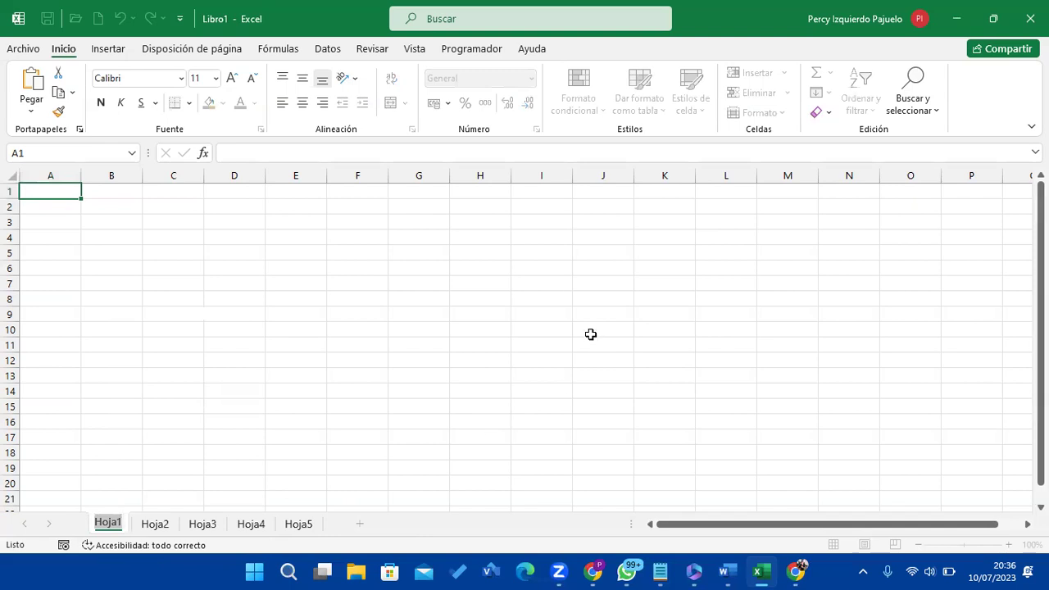
{"action": "type", "text": "Practica"}
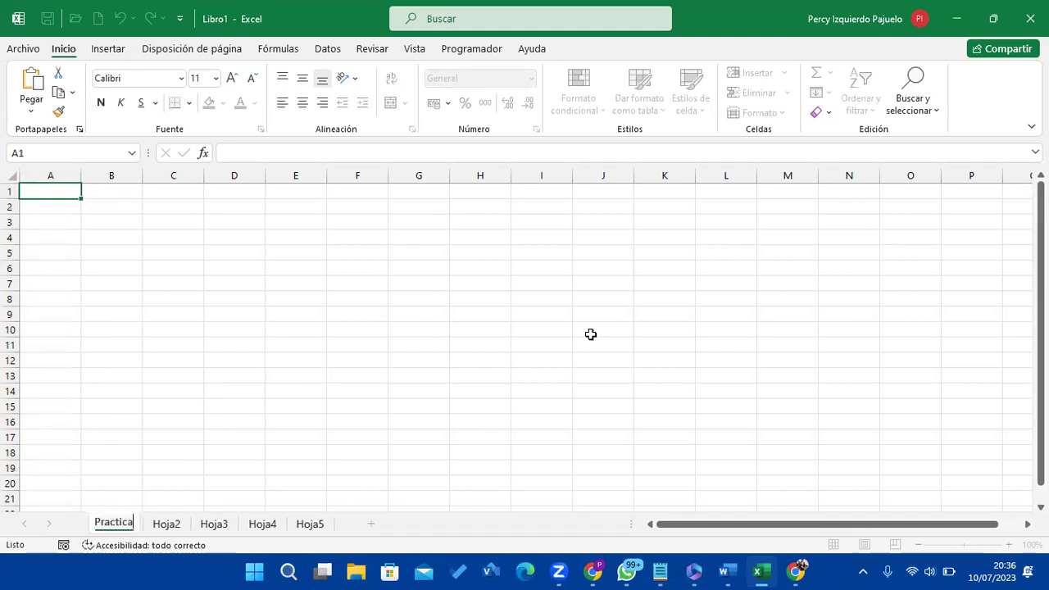
{"action": "key", "text": "Return"}
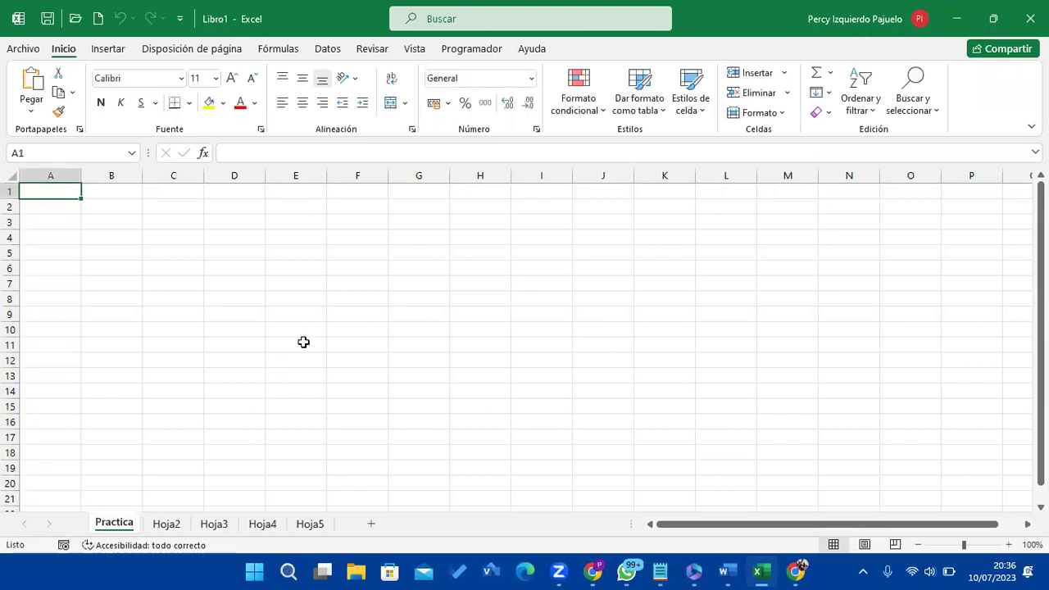
{"action": "double_click", "coordinate": [166, 525]}
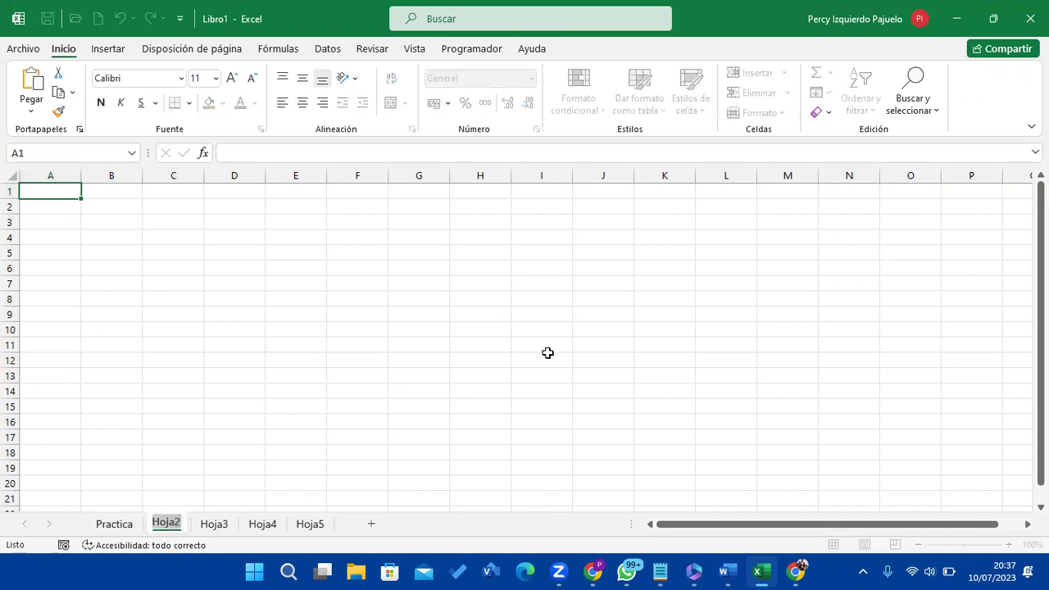
{"action": "type", "text": "Boleta"}
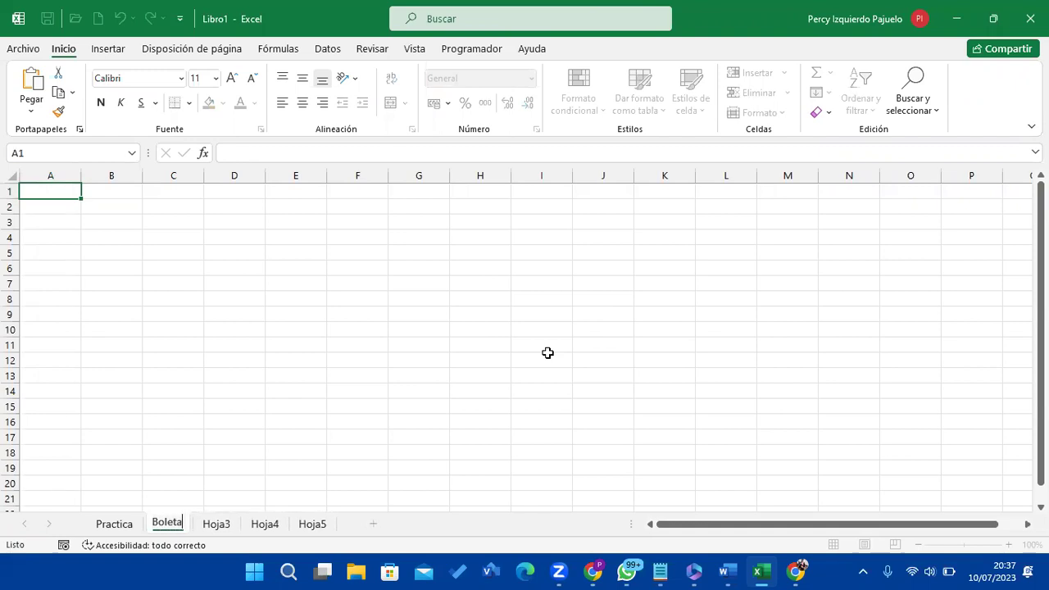
{"action": "key", "text": "Return"}
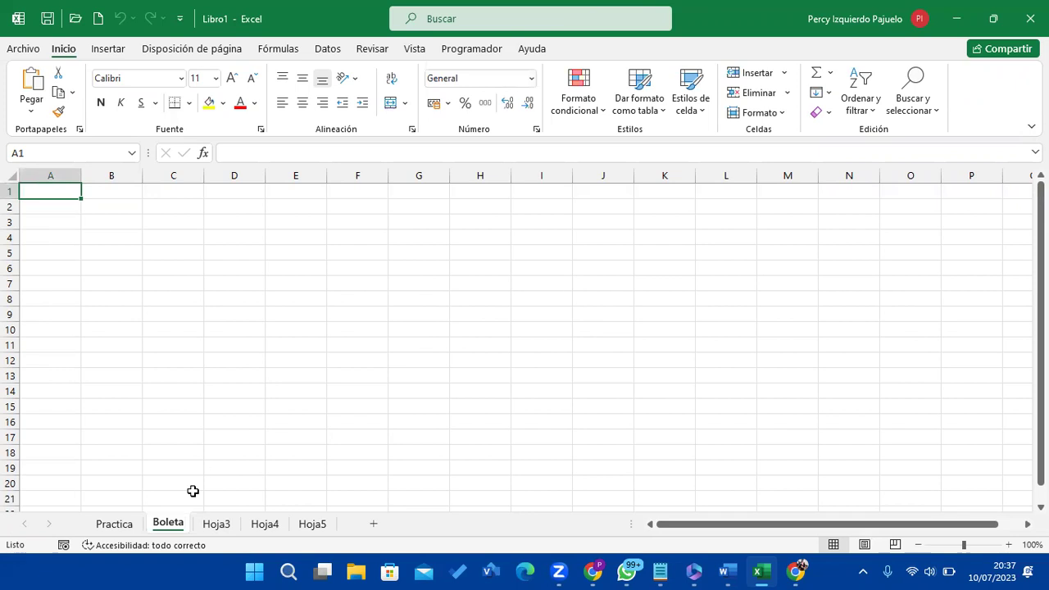
- Rename Hoja3 to Factura and Hoja4 to Planilla, fixing leftover characters in the name
{"action": "left_click", "coordinate": [228, 529]}
{"action": "double_click", "coordinate": [228, 528]}
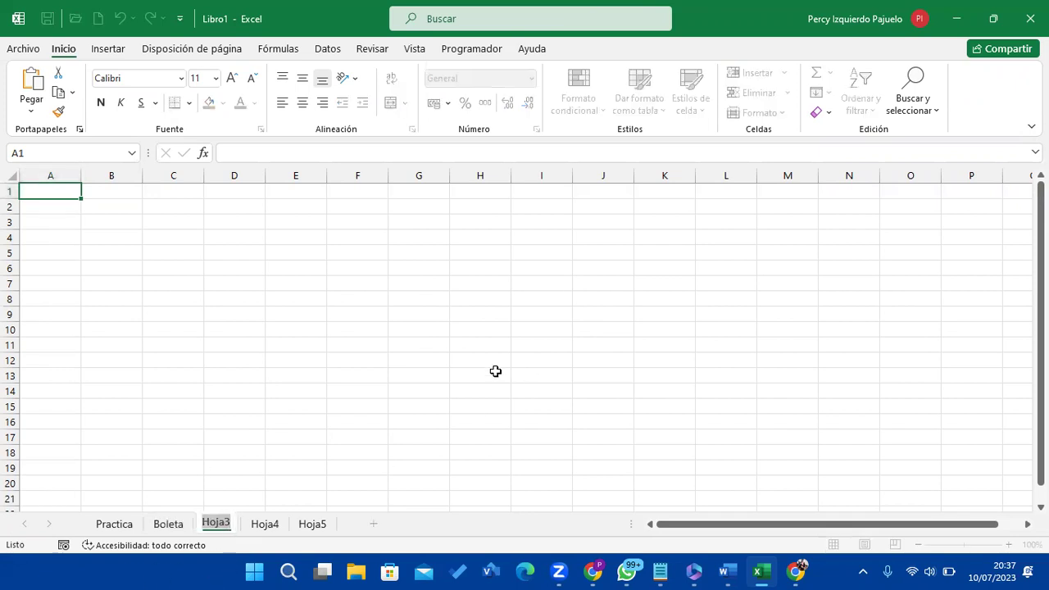
{"action": "type", "text": "Factura"}
{"action": "key", "text": "Return"}
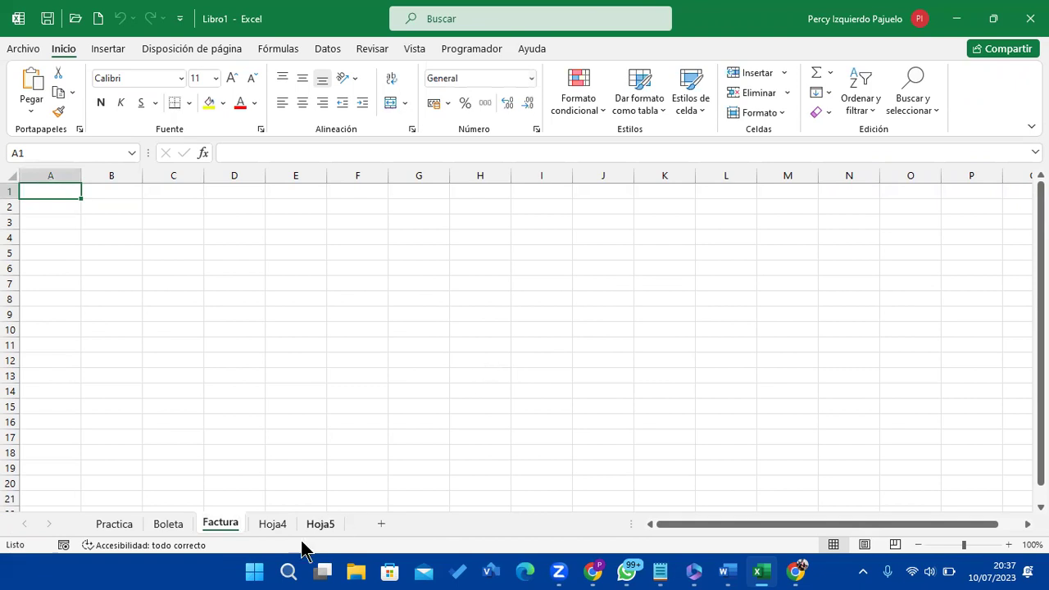
{"action": "double_click", "coordinate": [272, 523]}
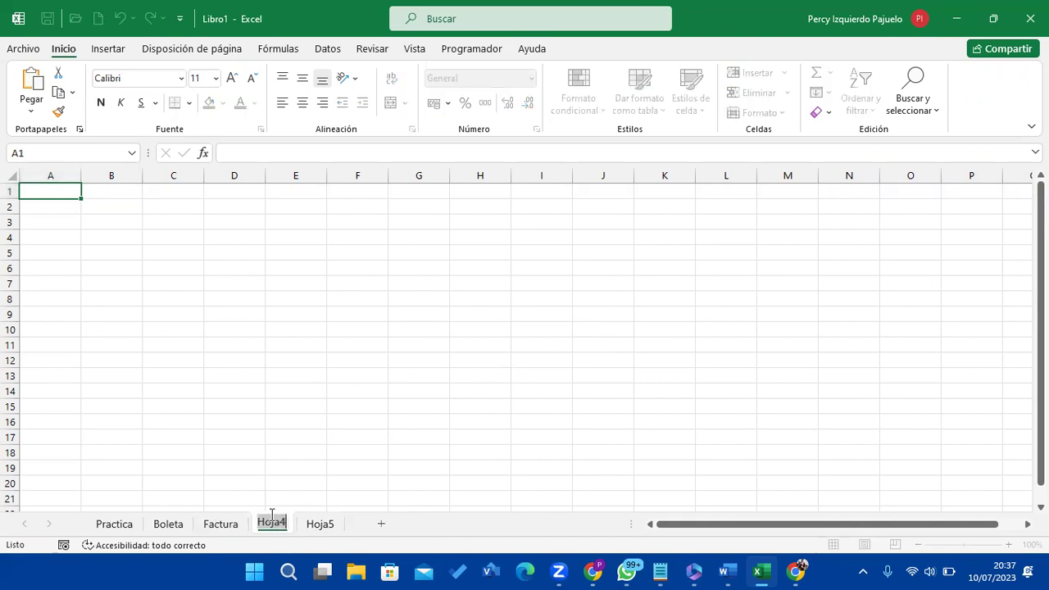
{"action": "type", "text": "Planillas"}
{"action": "key", "text": "Return"}
{"action": "key", "text": "shift+Right"}
{"action": "key", "text": "shift+Right"}
{"action": "key", "text": "shift+Right"}
{"action": "key", "text": "Delete"}
{"action": "key", "text": "BackSpace"}
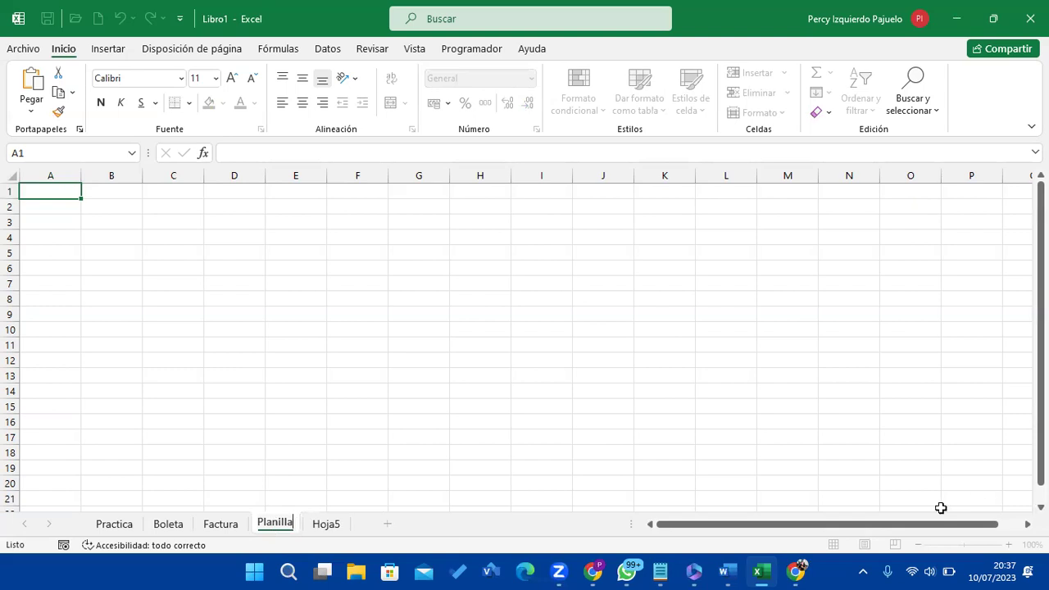
- Rename Hoja5 to Gráficos
{"action": "double_click", "coordinate": [327, 524]}
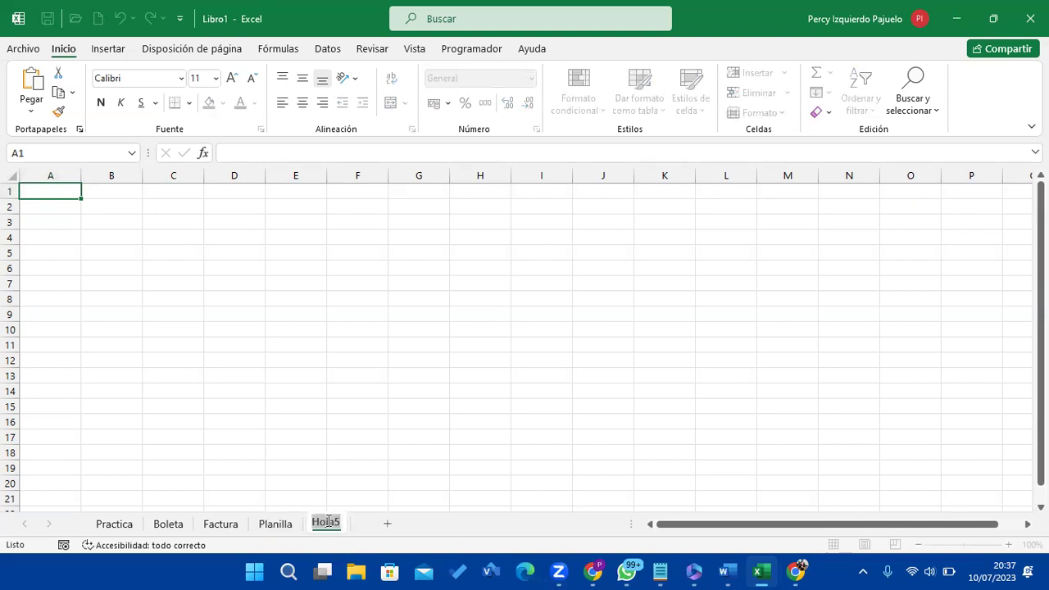
{"action": "type", "text": "Graficos"}
{"action": "key", "text": "Return"}
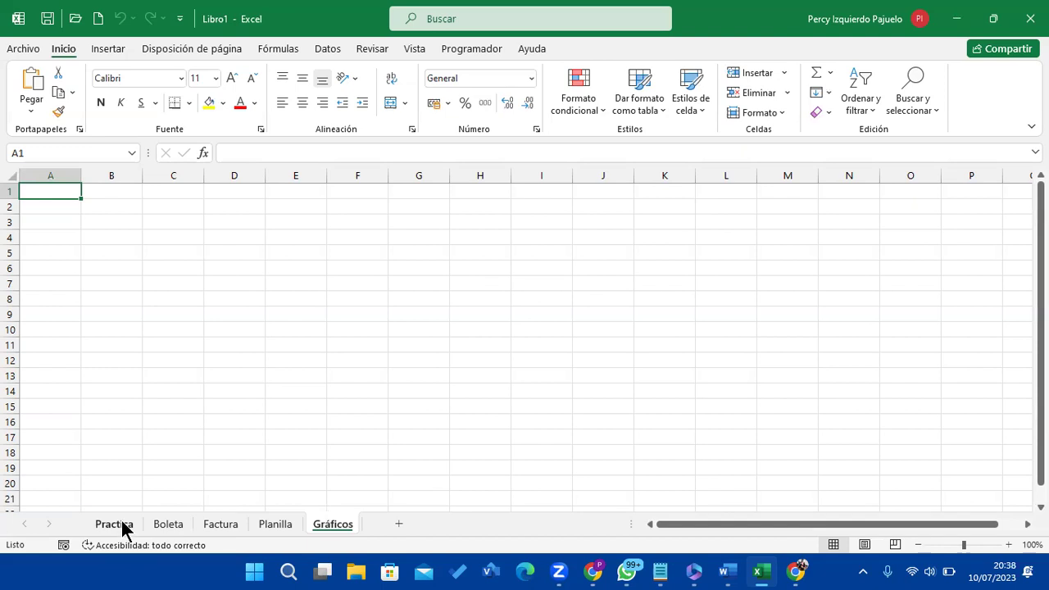
- Colour the Practica tab red and the Boleta tab green
{"action": "right_click", "coordinate": [123, 527]}
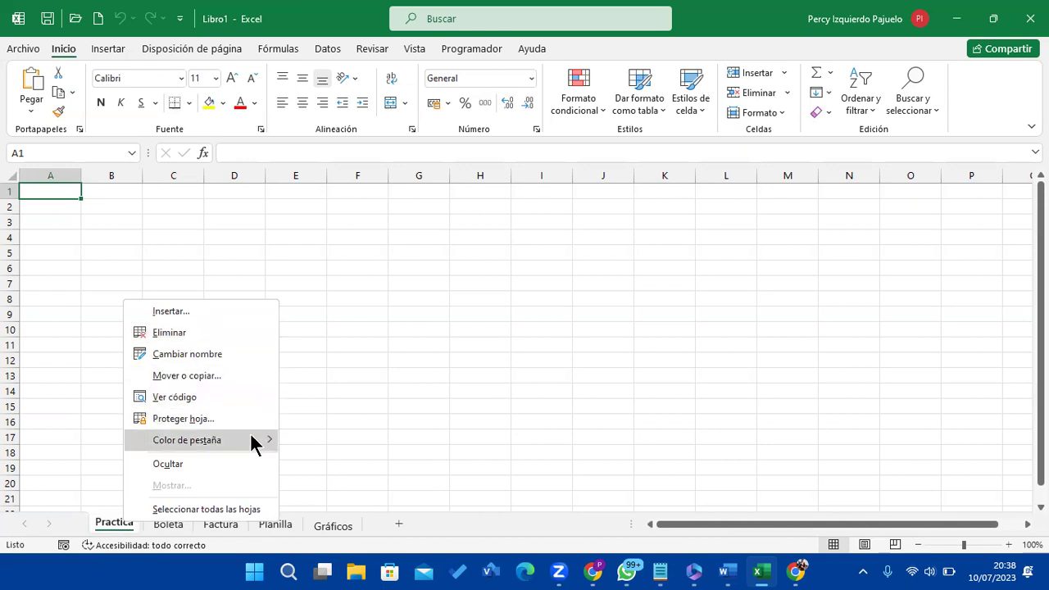
{"action": "mouse_move", "coordinate": [253, 440]}
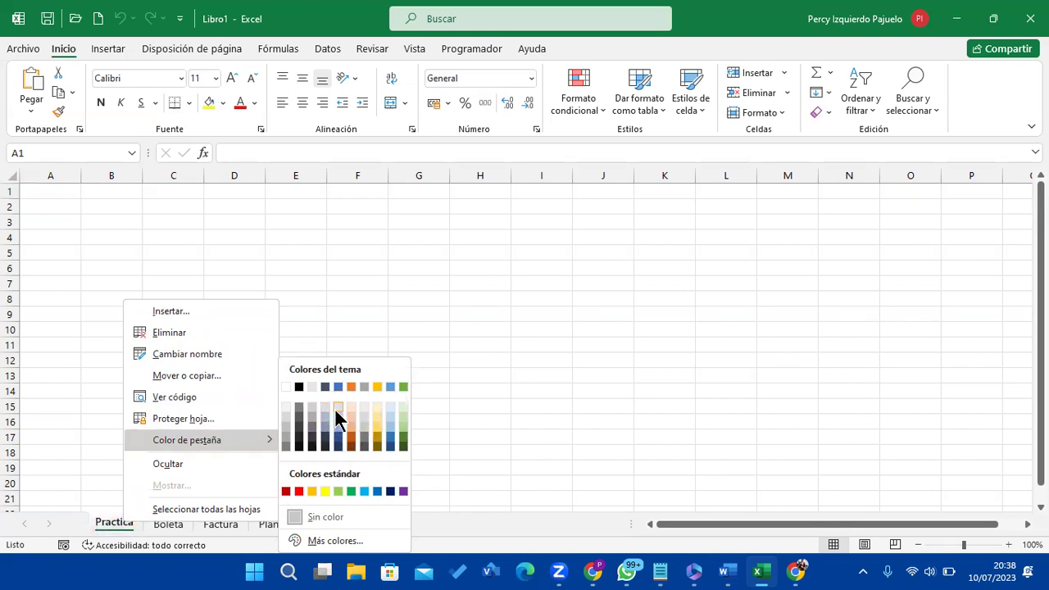
{"action": "left_click", "coordinate": [300, 491]}
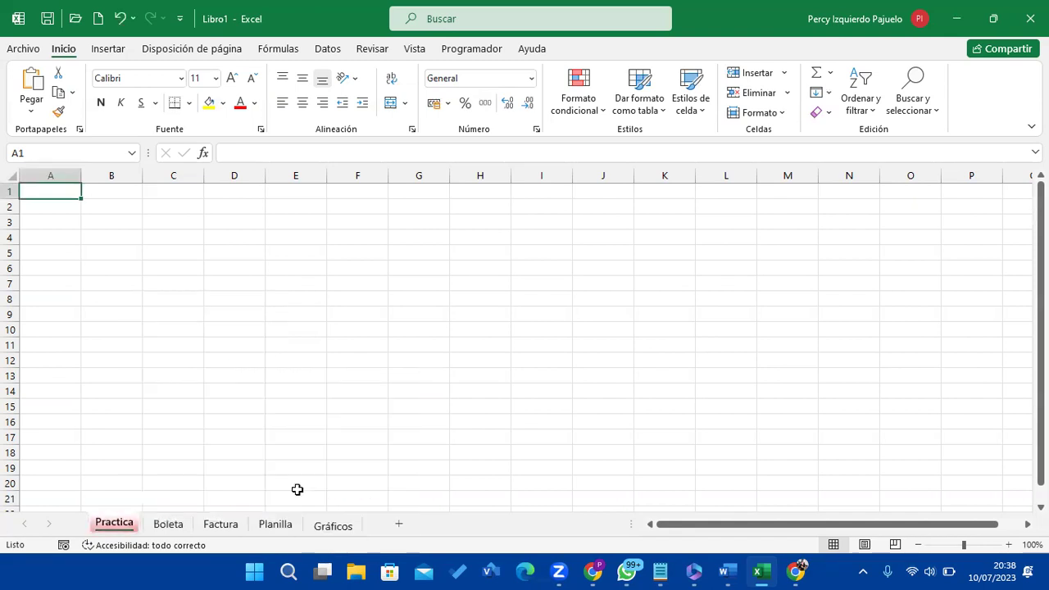
{"action": "right_click", "coordinate": [173, 528]}
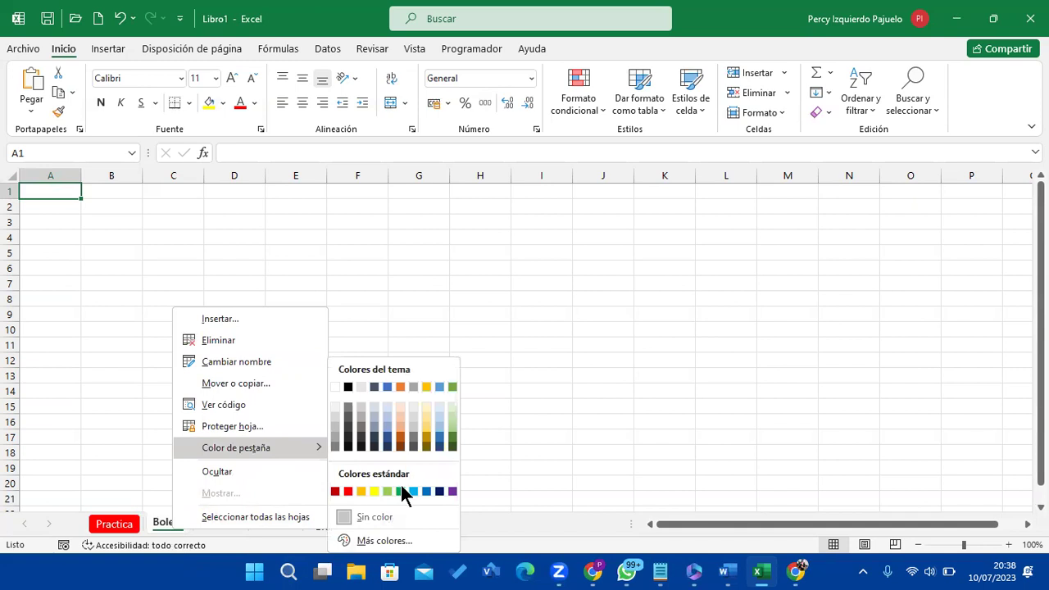
{"action": "left_click", "coordinate": [401, 485]}
- Colour the Factura tab purple and the Planilla tab yellow
{"action": "right_click", "coordinate": [235, 526]}
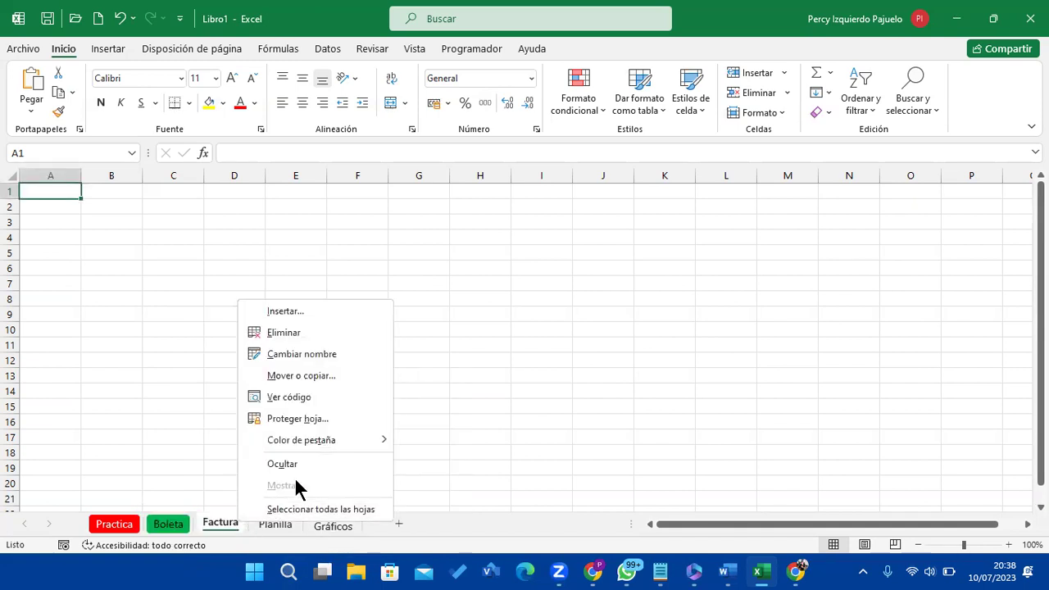
{"action": "mouse_move", "coordinate": [349, 441]}
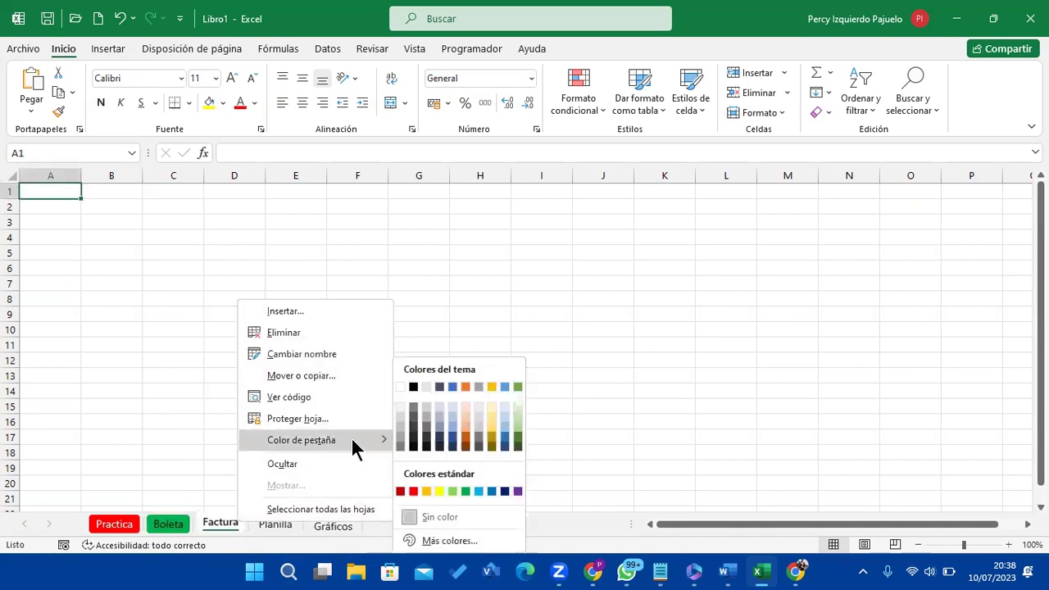
{"action": "left_click", "coordinate": [518, 491]}
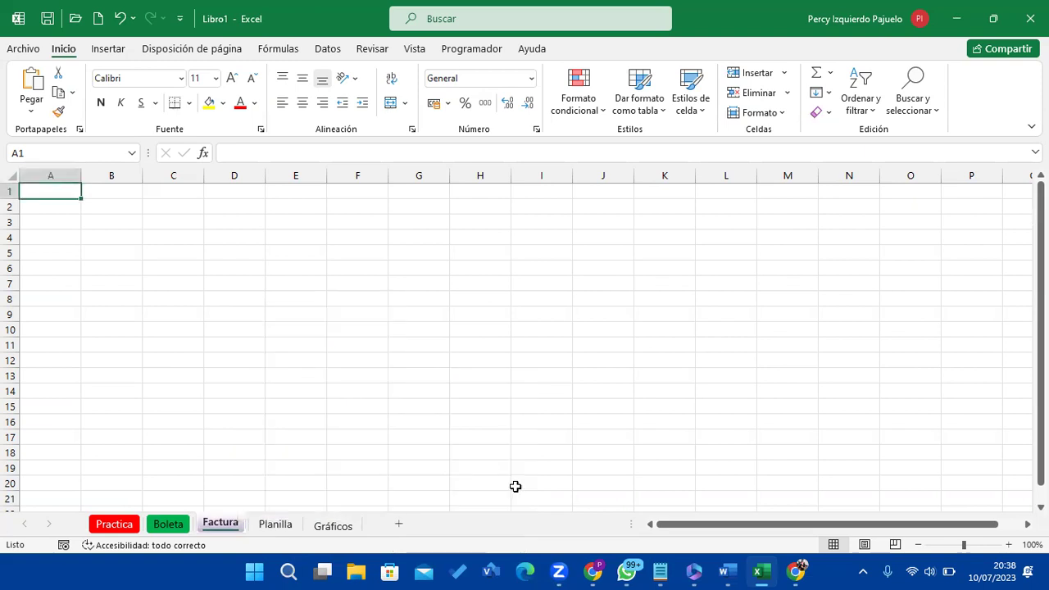
{"action": "left_click", "coordinate": [289, 405]}
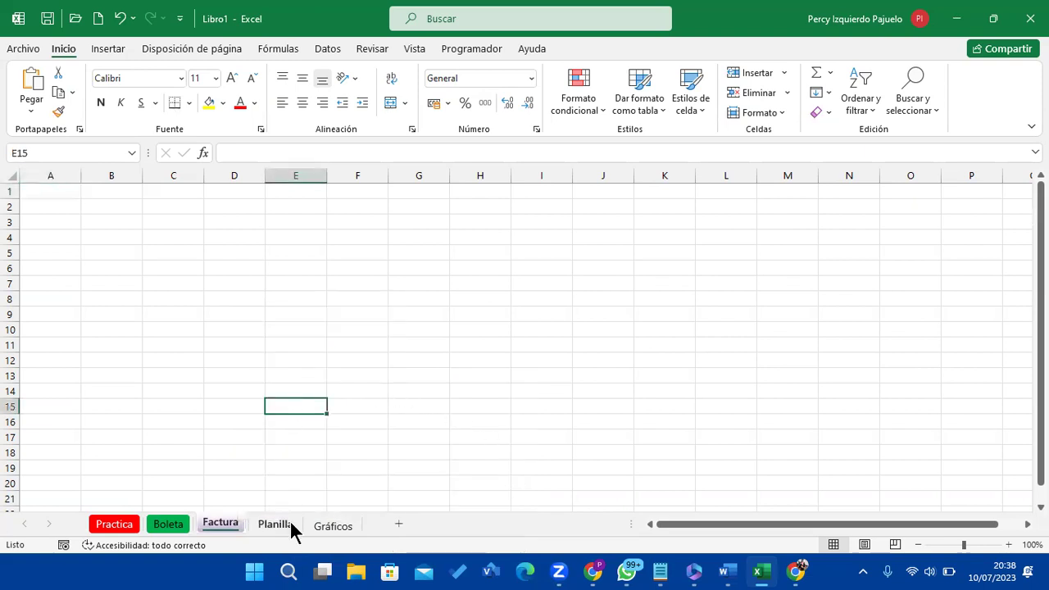
{"action": "right_click", "coordinate": [290, 519]}
{"action": "mouse_move", "coordinate": [379, 440]}
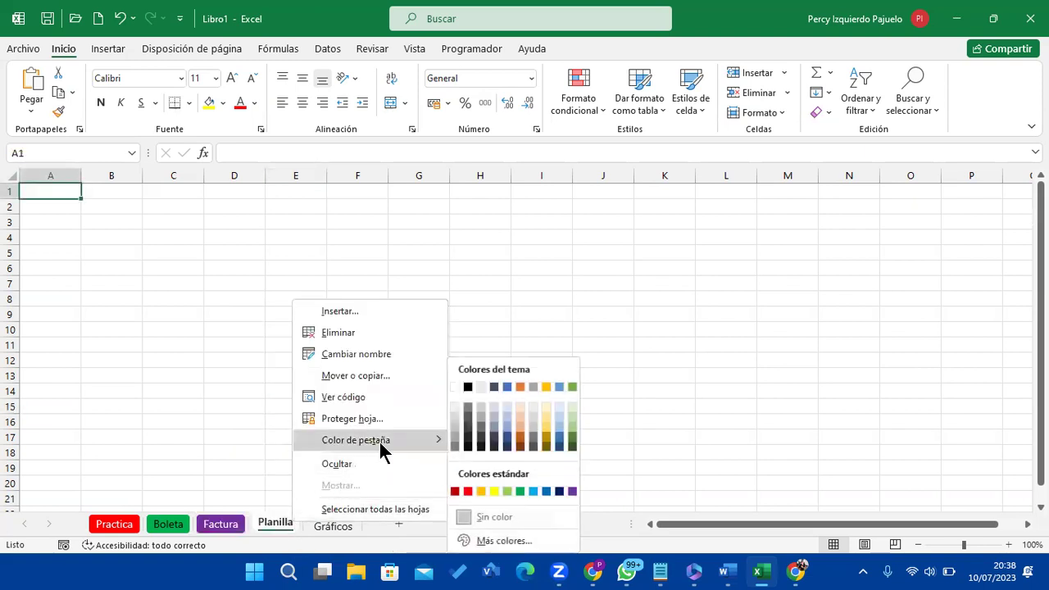
{"action": "left_click", "coordinate": [481, 491]}
- Colour the Gráficos tab light blue, correcting an initial purple choice
{"action": "right_click", "coordinate": [344, 523]}
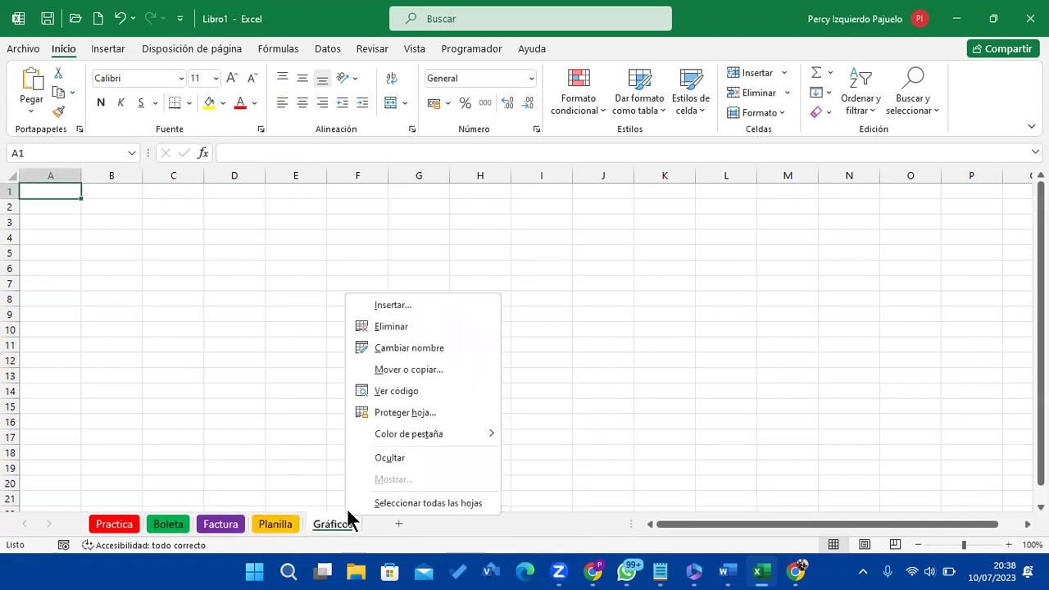
{"action": "mouse_move", "coordinate": [445, 438]}
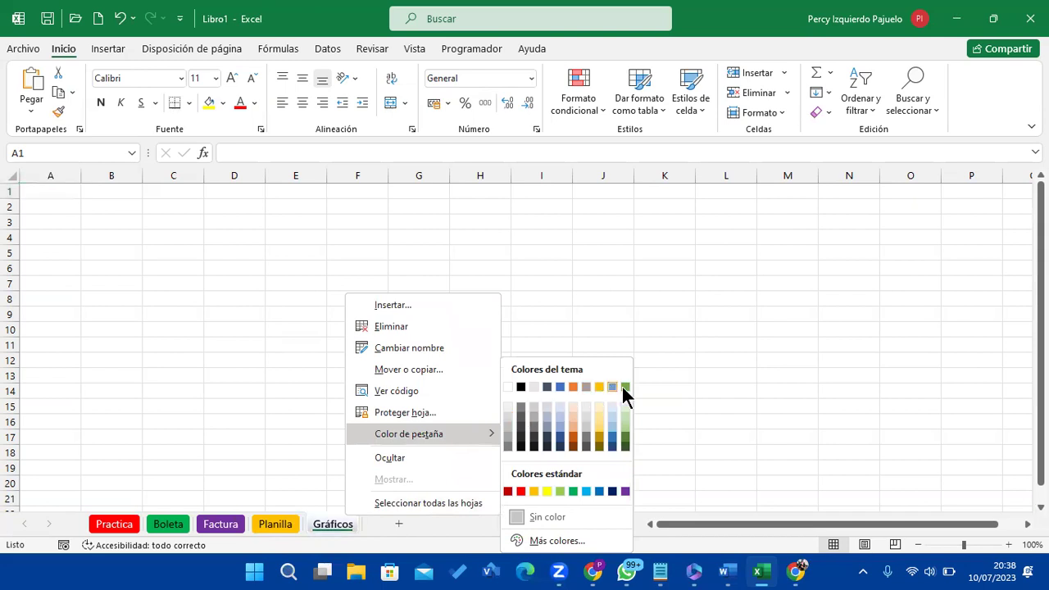
{"action": "left_click", "coordinate": [627, 491]}
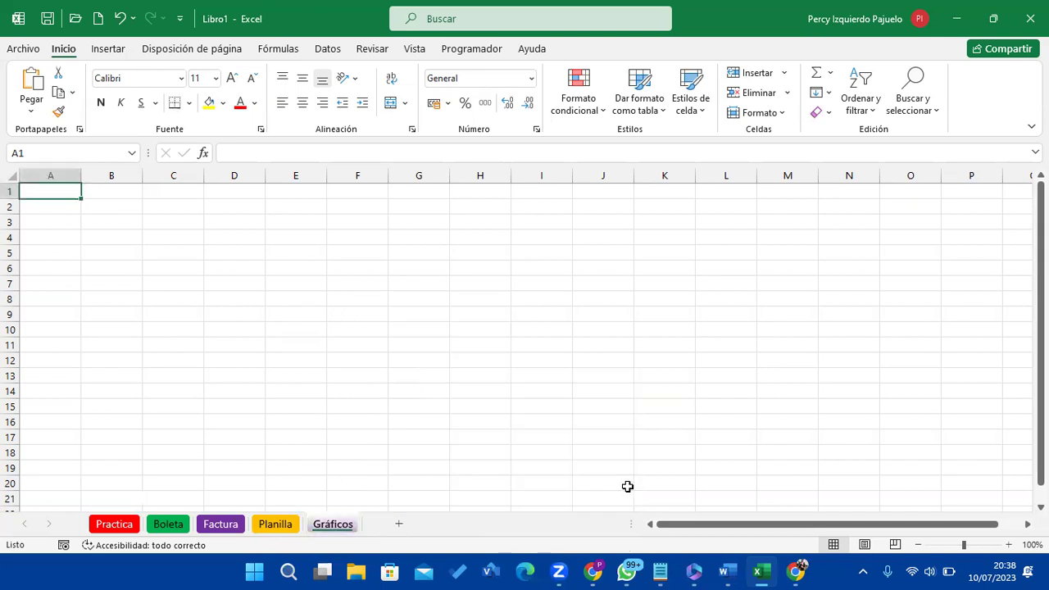
{"action": "left_click", "coordinate": [600, 447]}
{"action": "left_click", "coordinate": [555, 391]}
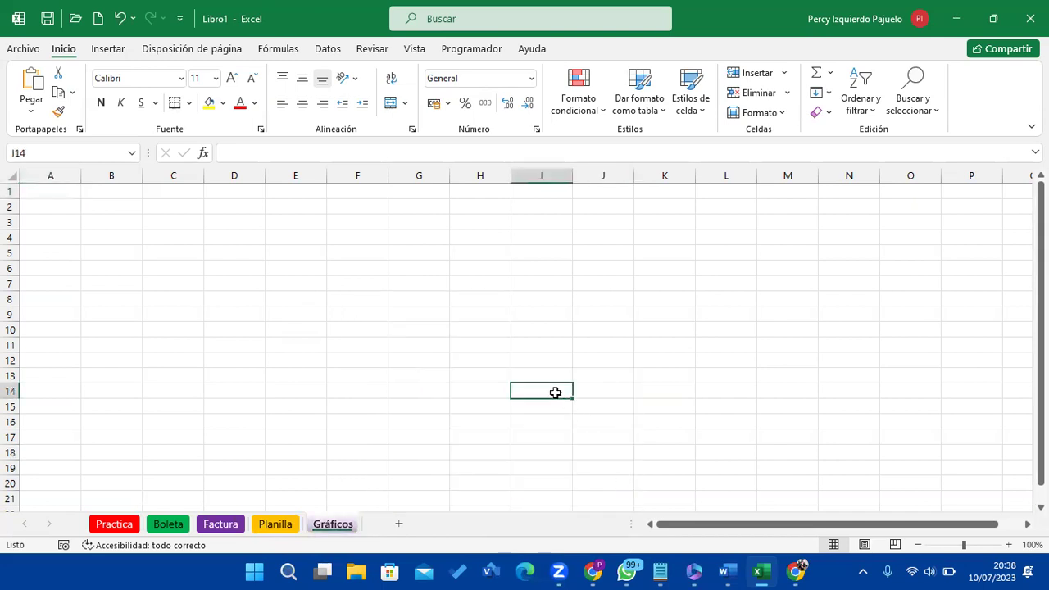
{"action": "left_click", "coordinate": [287, 524]}
{"action": "left_click", "coordinate": [317, 524]}
{"action": "right_click", "coordinate": [337, 524]}
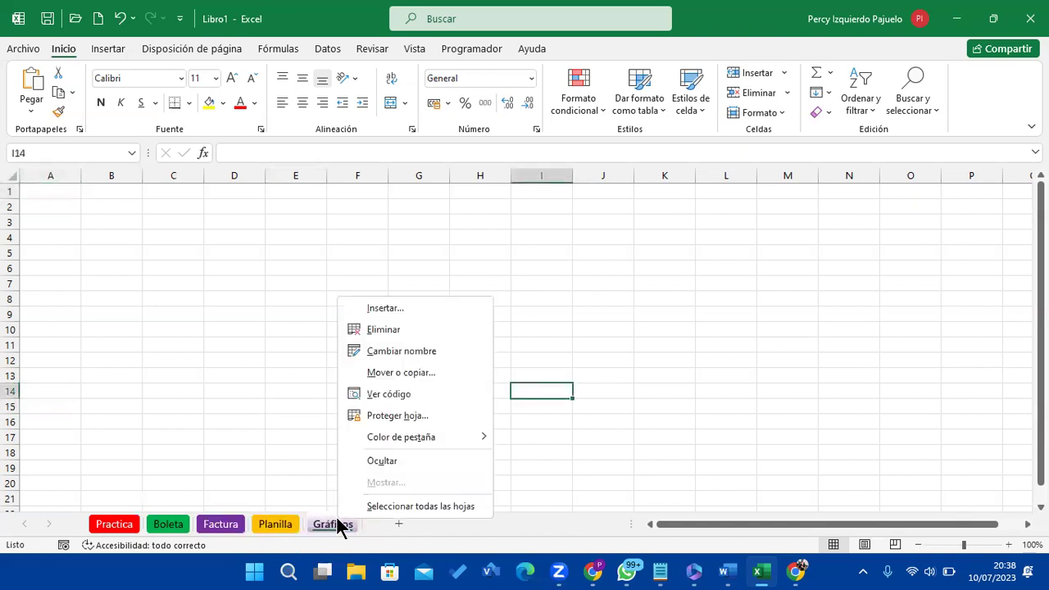
{"action": "mouse_move", "coordinate": [450, 436]}
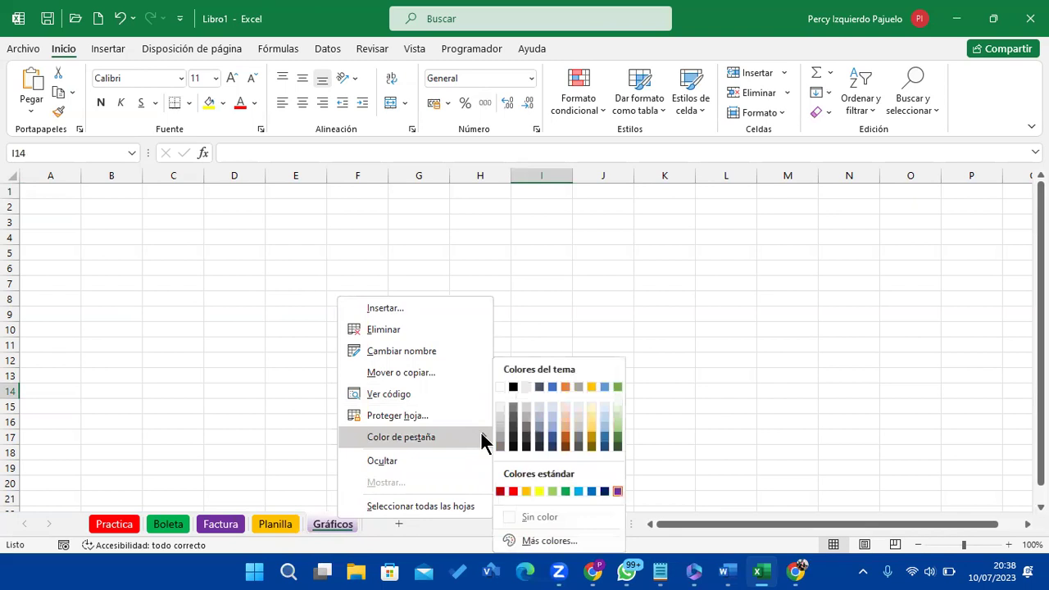
{"action": "left_click", "coordinate": [580, 490]}
{"action": "left_click", "coordinate": [230, 466]}
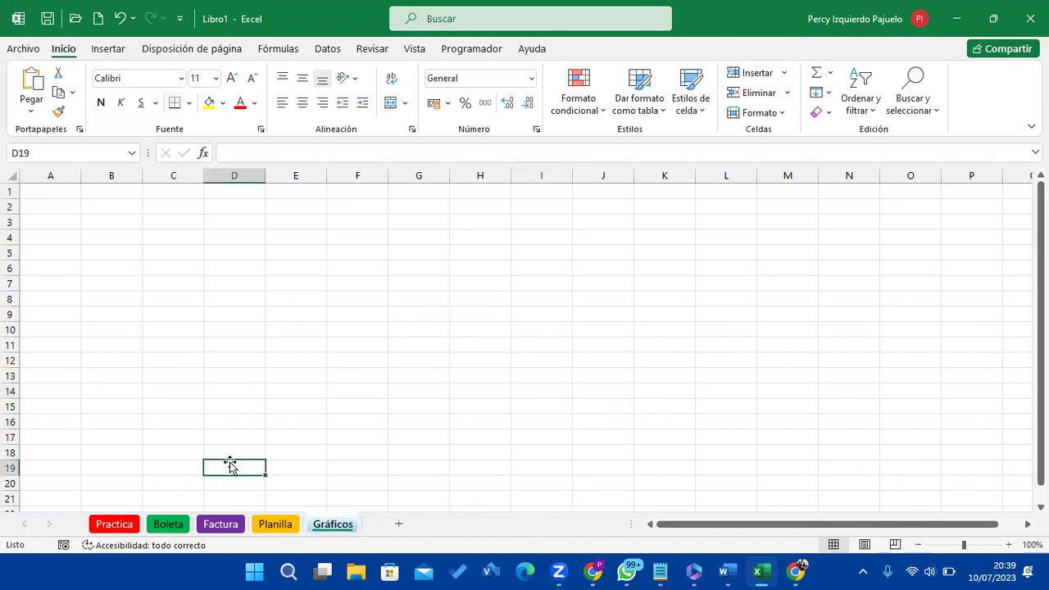
{"action": "right_click", "coordinate": [338, 525]}
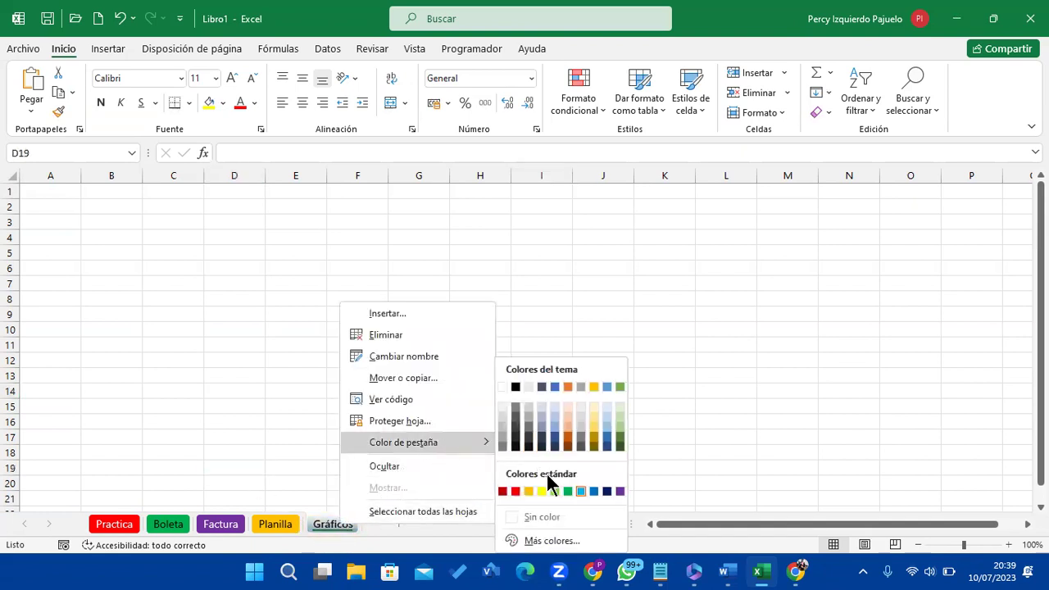
{"action": "left_click", "coordinate": [581, 491]}
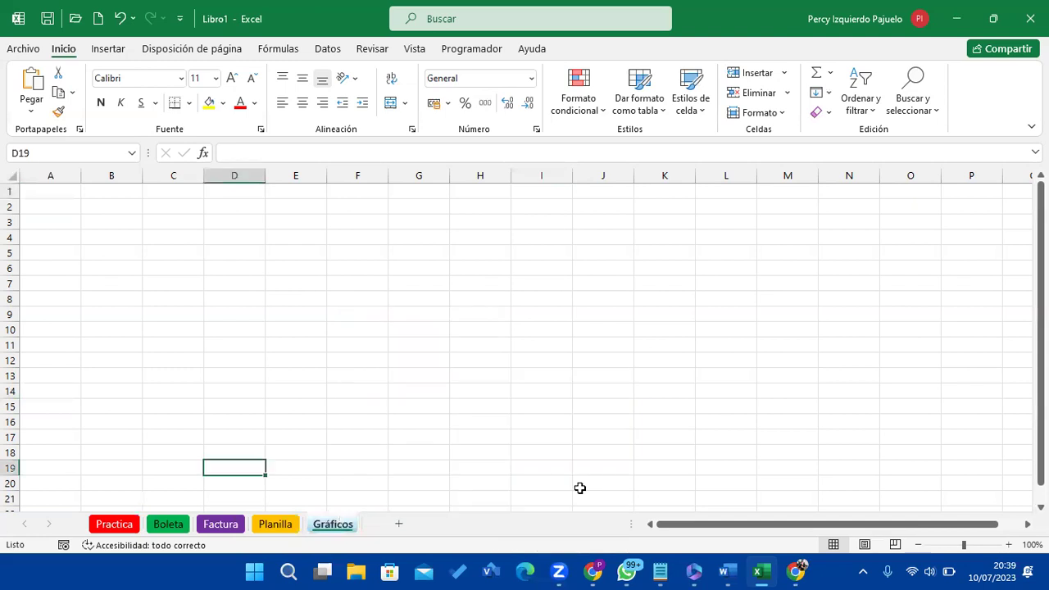
- Step back through the sheets to return to Practica
{"action": "key", "text": "ctrl+Page_Up"}
{"action": "key", "text": "ctrl+Page_Up"}
{"action": "key", "text": "ctrl+Page_Up"}
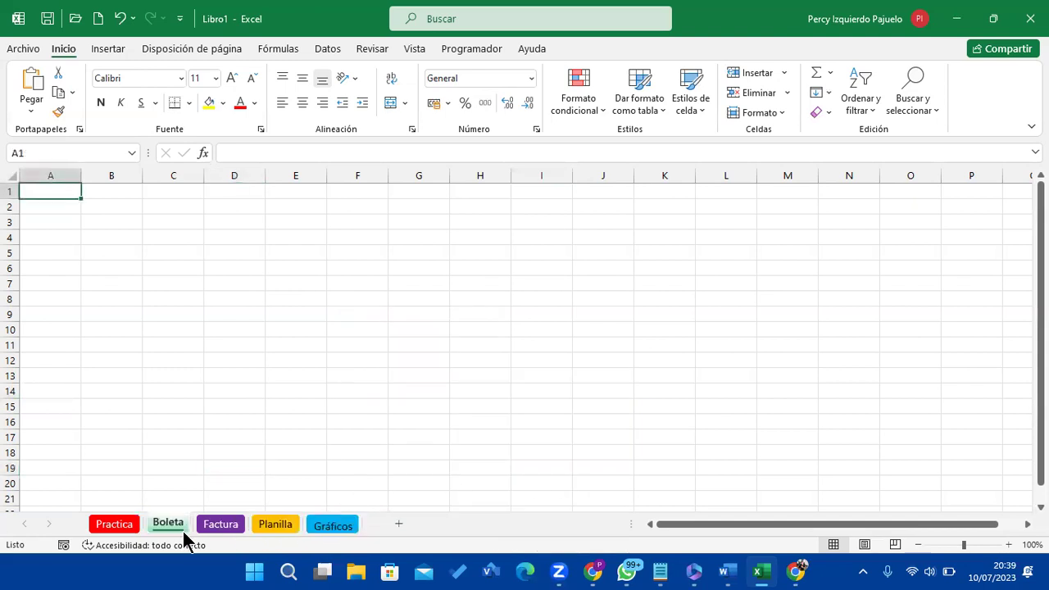
{"action": "key", "text": "ctrl+Page_Up"}
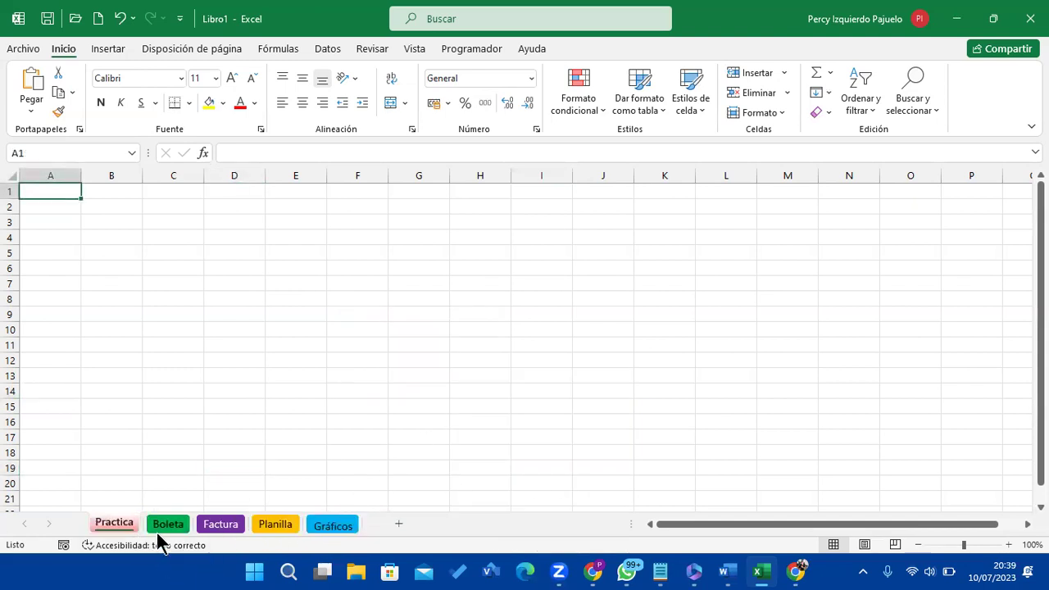
{"action": "left_click", "coordinate": [164, 525]}
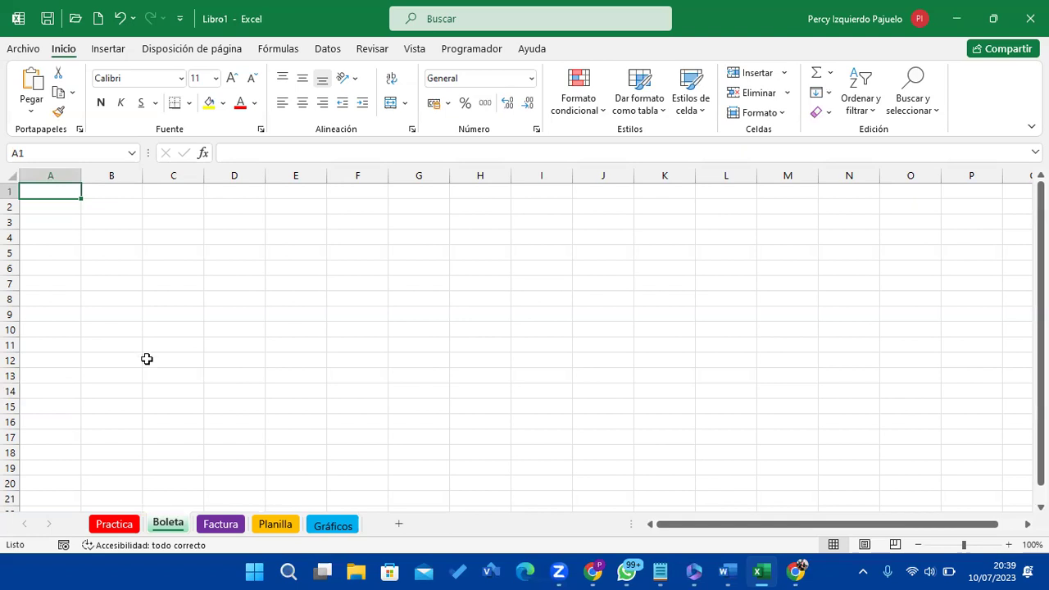
{"action": "left_click", "coordinate": [121, 525]}
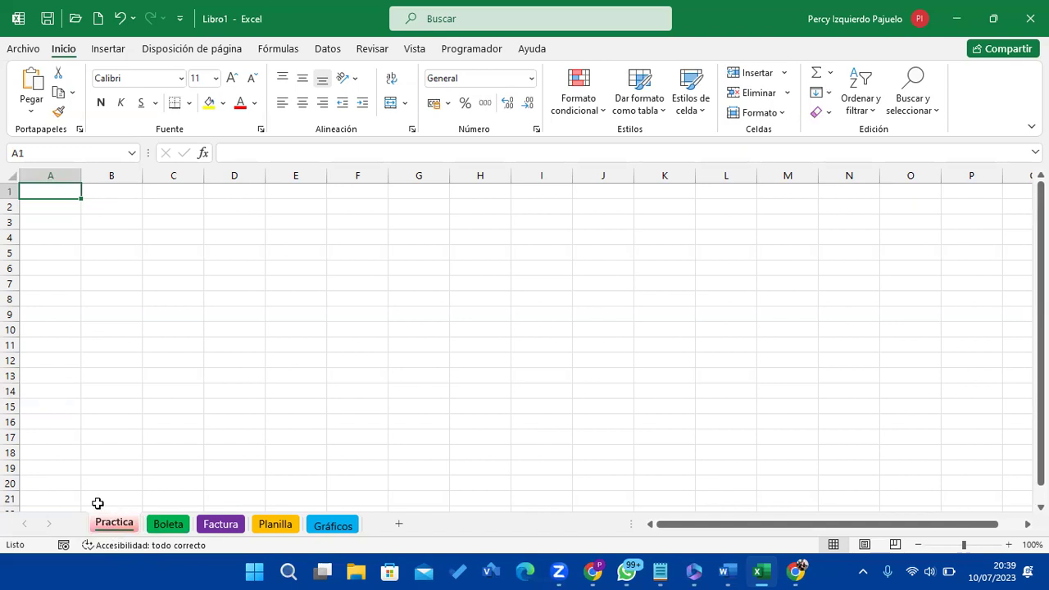
- Move the Practica sheet to the end, after Gráficos, via Mover o copiar
{"action": "right_click", "coordinate": [128, 525]}
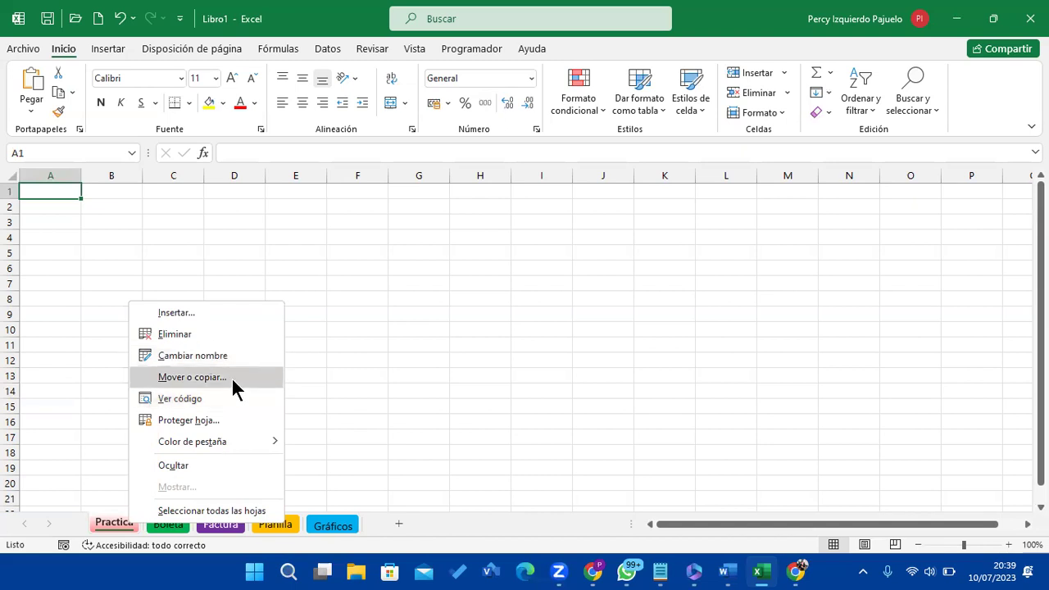
{"action": "left_click", "coordinate": [232, 377]}
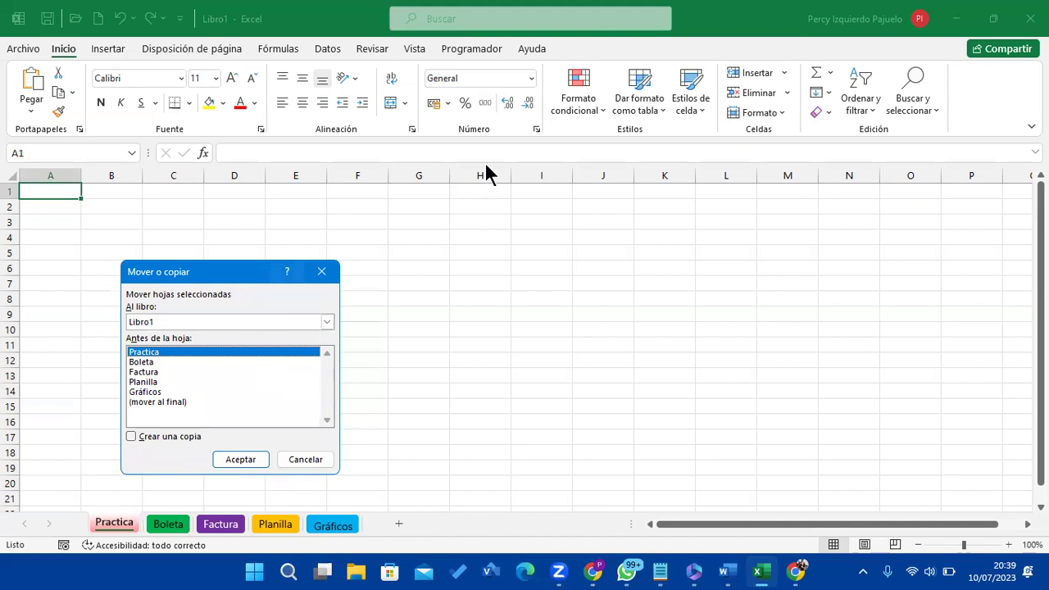
{"action": "left_click_drag", "start_coordinate": [229, 273], "coordinate": [500, 179]}
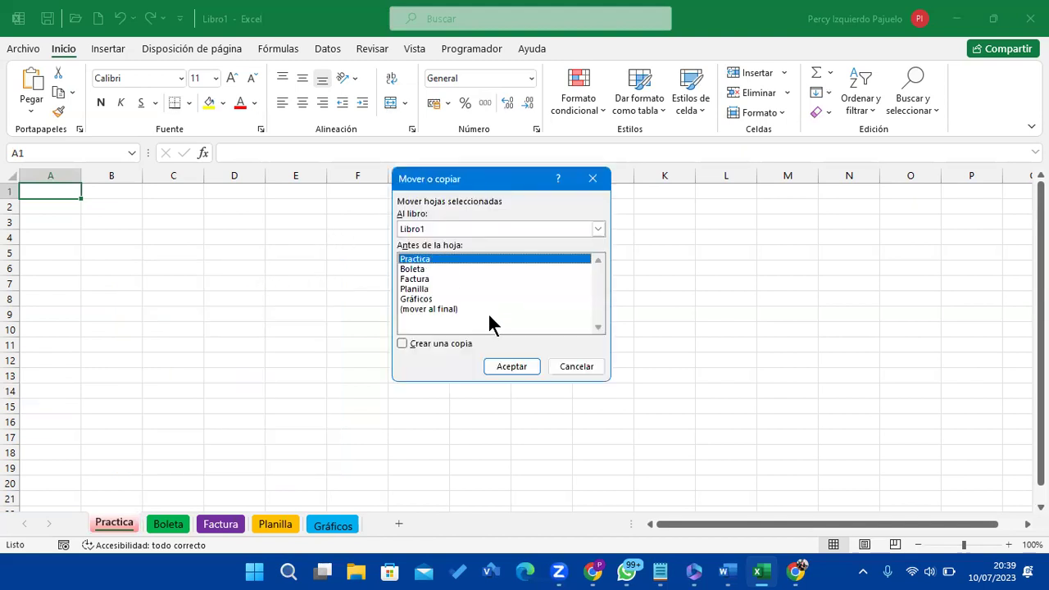
{"action": "left_click", "coordinate": [434, 309]}
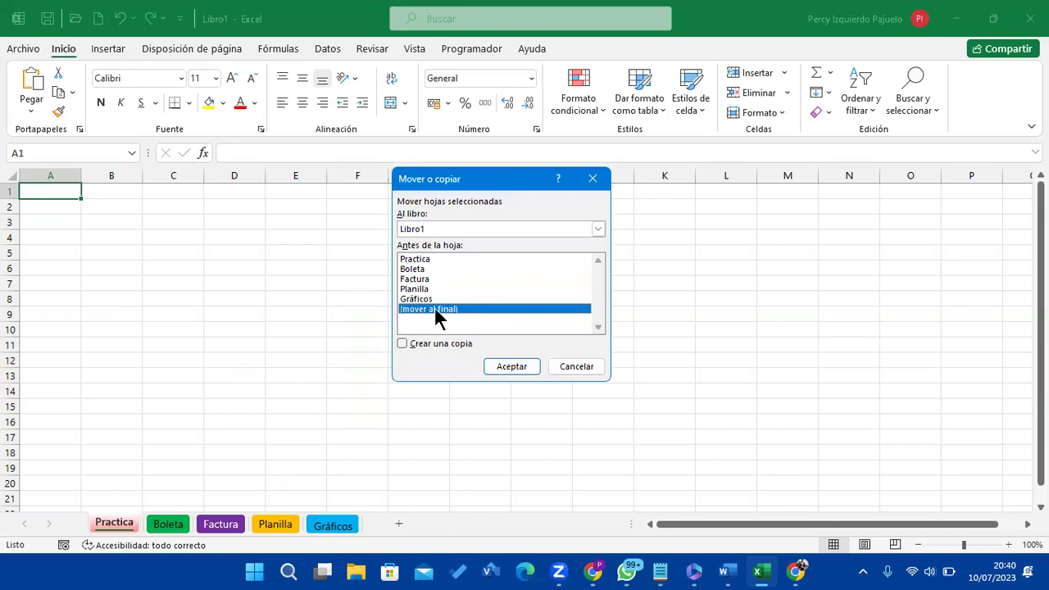
{"action": "left_click", "coordinate": [493, 367]}
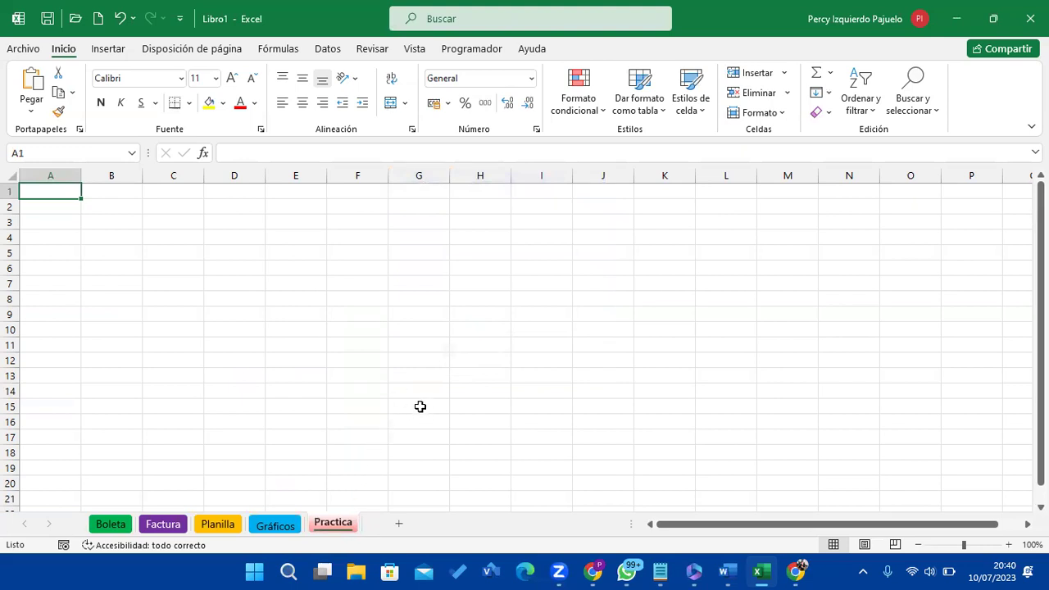
- Move Practica back before Boleta via Mover o copiar
{"action": "right_click", "coordinate": [344, 527]}
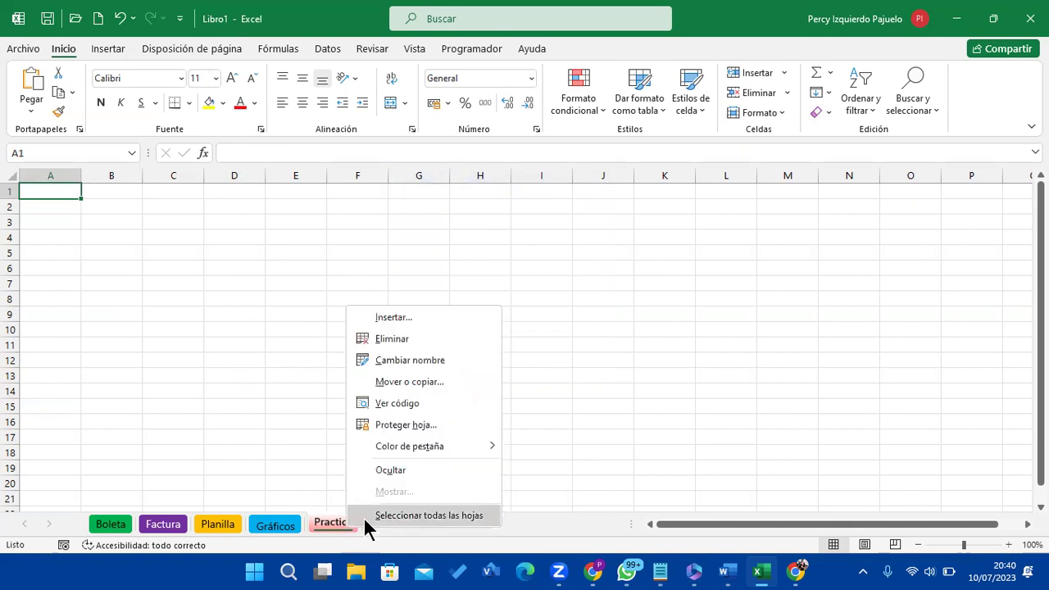
{"action": "left_click", "coordinate": [448, 382]}
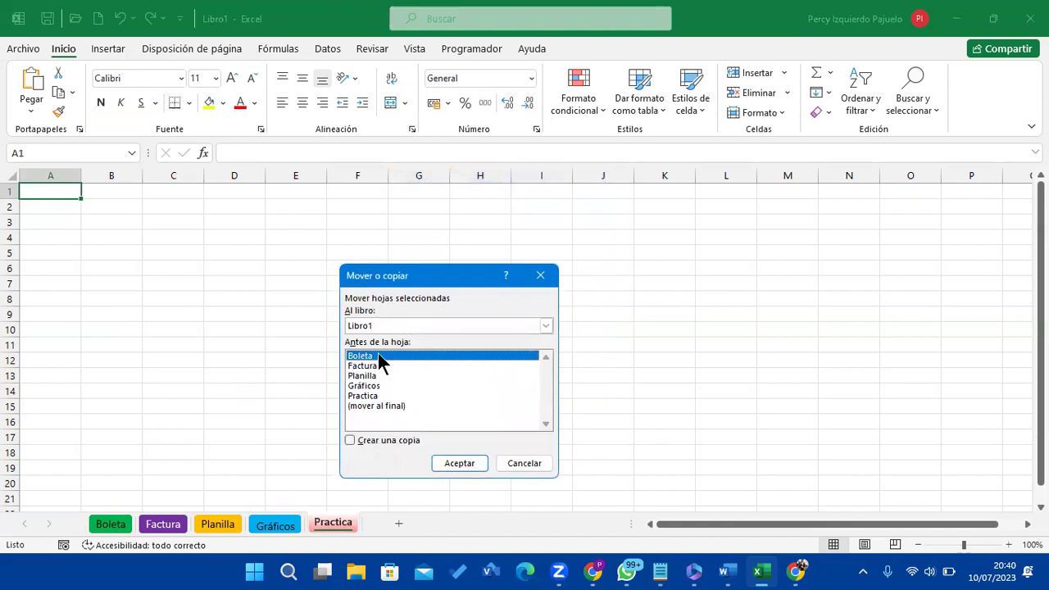
{"action": "left_click", "coordinate": [470, 457]}
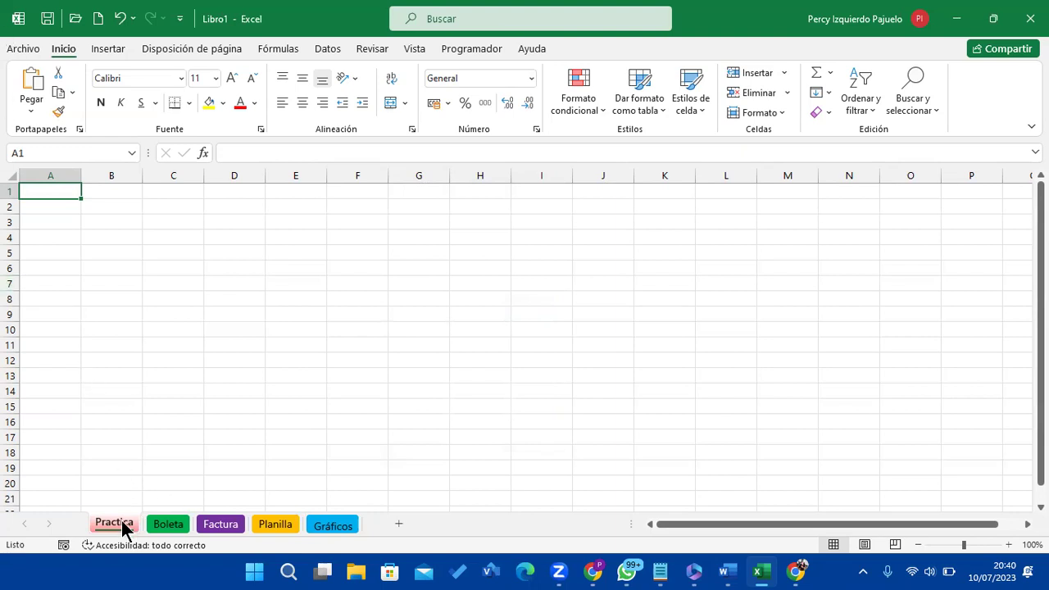
- Drag the Practica tab between Planilla and Gráficos, then switch to Factura
{"action": "mouse_move", "coordinate": [123, 526]}
{"action": "left_mouse_down"}
{"action": "mouse_move", "coordinate": [259, 508]}
{"action": "mouse_move", "coordinate": [373, 524]}
{"action": "mouse_move", "coordinate": [262, 518]}
{"action": "left_mouse_up"}
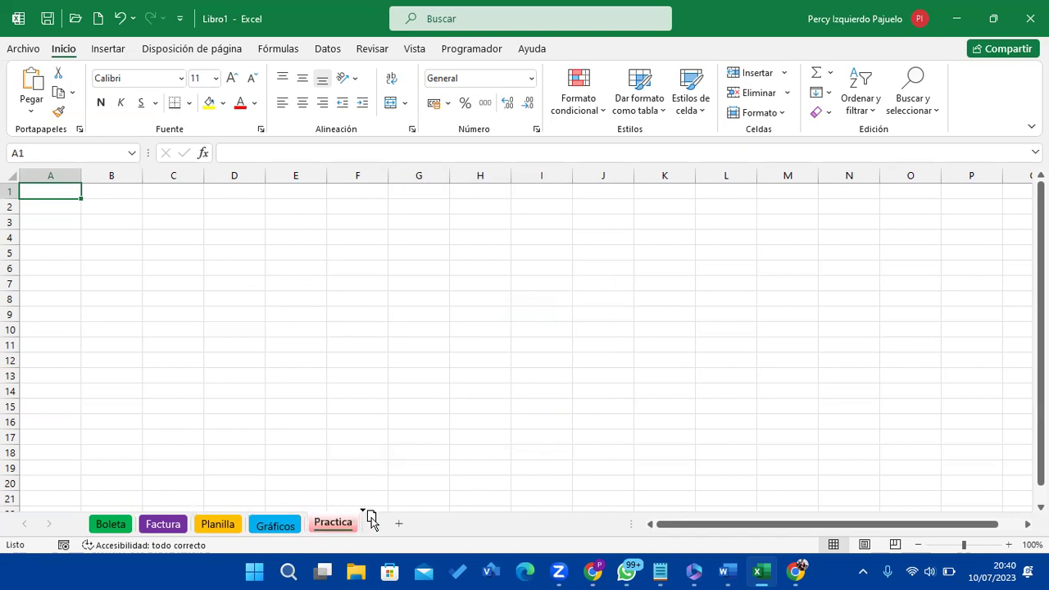
{"action": "mouse_move", "coordinate": [262, 518]}
{"action": "left_mouse_down"}
{"action": "mouse_move", "coordinate": [229, 525]}
{"action": "mouse_move", "coordinate": [342, 509]}
{"action": "left_mouse_up"}
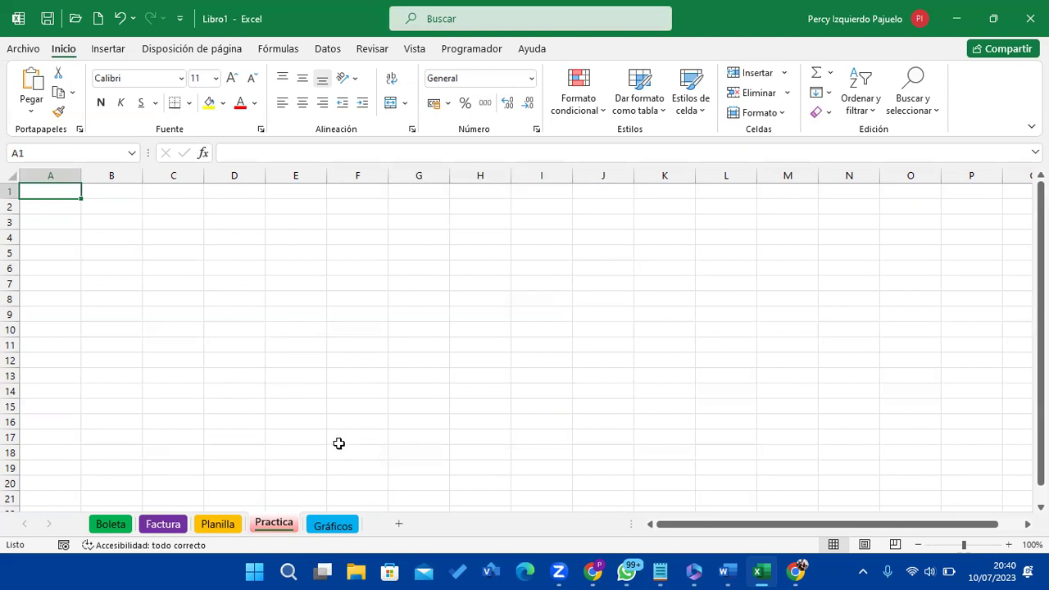
{"action": "left_click", "coordinate": [184, 522]}
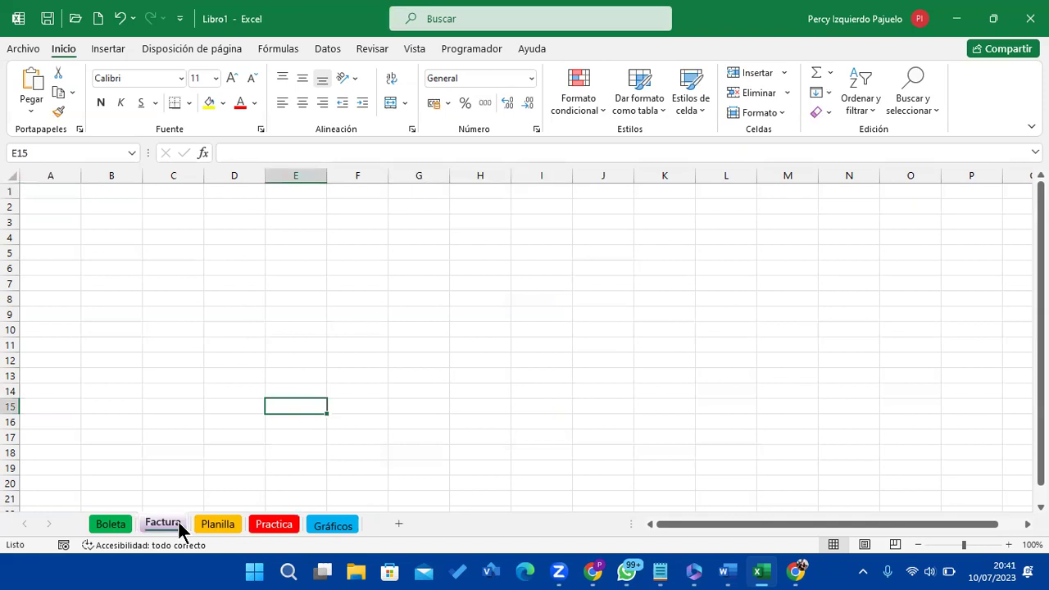
- Copy Factura to the end with Mover o copiar and Crear una copia, creating Factura (2)
{"action": "right_click", "coordinate": [178, 519]}
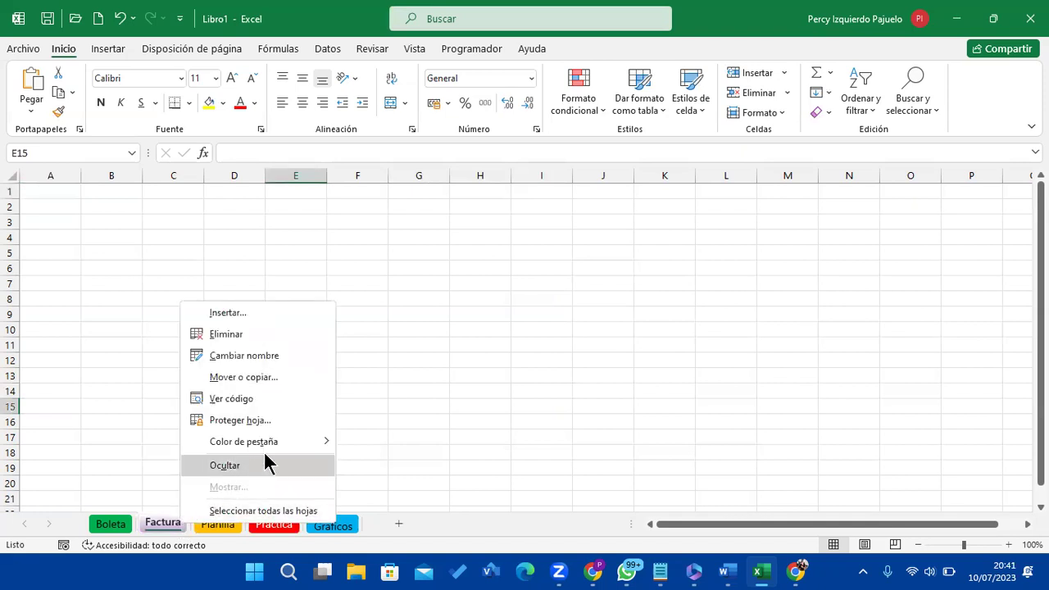
{"action": "left_click", "coordinate": [296, 378]}
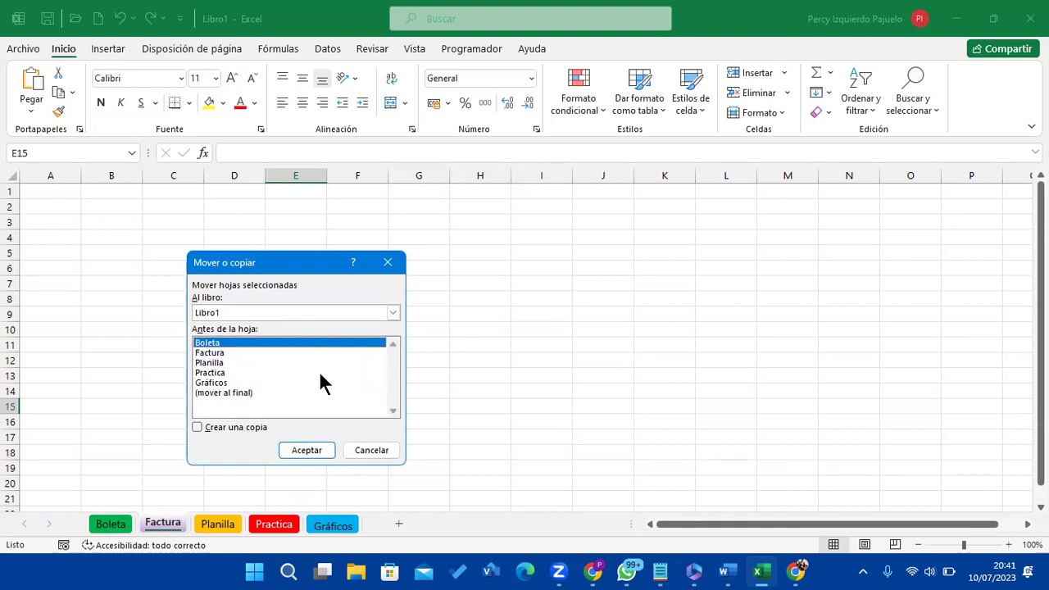
{"action": "left_click", "coordinate": [240, 393]}
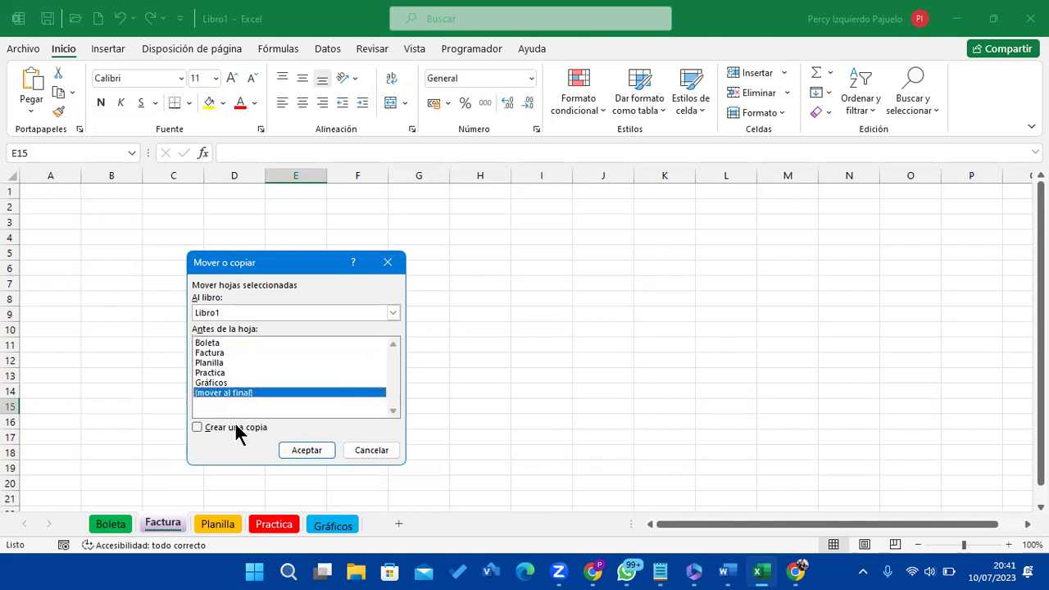
{"action": "left_click", "coordinate": [215, 428]}
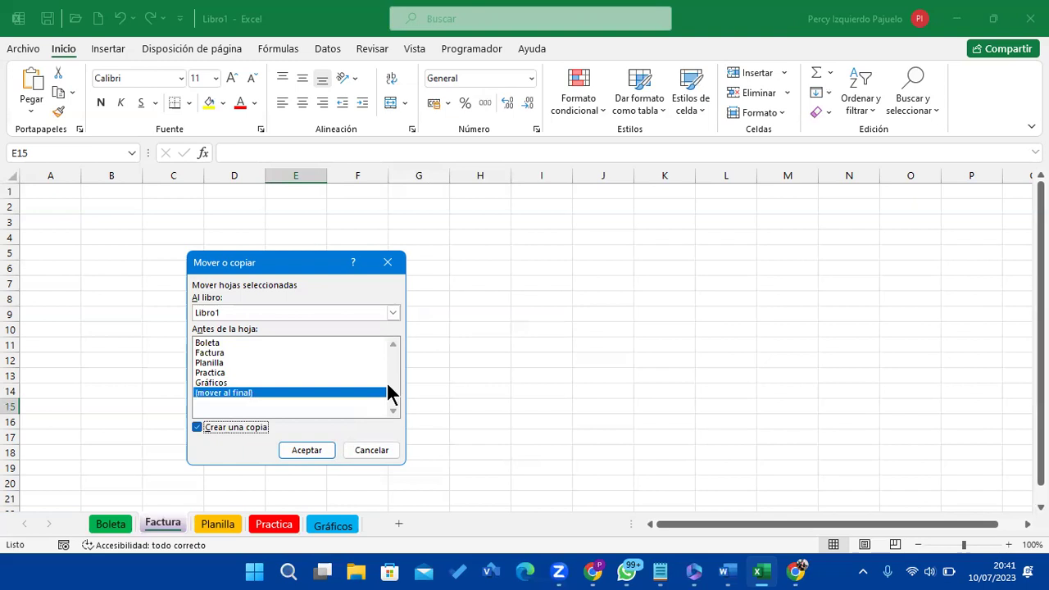
{"action": "left_click", "coordinate": [323, 452]}
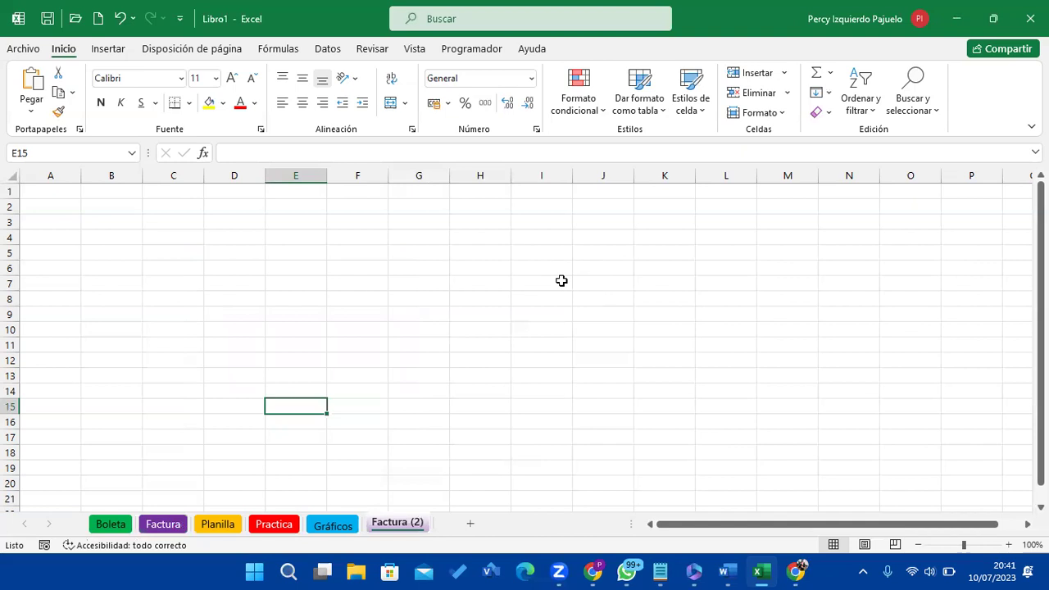
- Copy Boleta to the end via Mover o copiar, then Ctrl-drag Planilla to the end
{"action": "right_click", "coordinate": [124, 529]}
{"action": "left_click", "coordinate": [235, 382]}
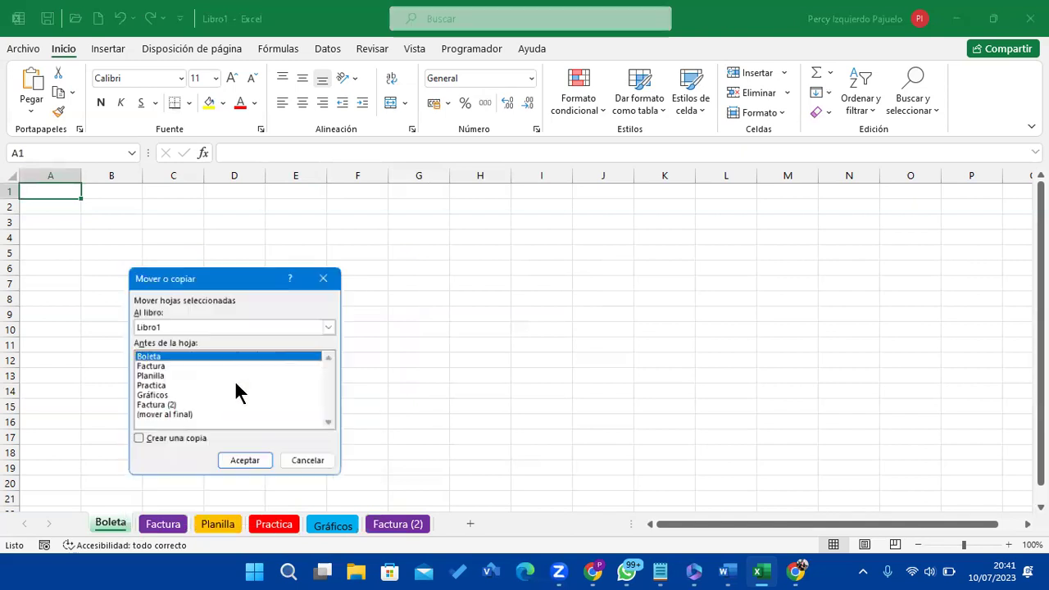
{"action": "left_click", "coordinate": [174, 416]}
{"action": "left_click", "coordinate": [154, 439]}
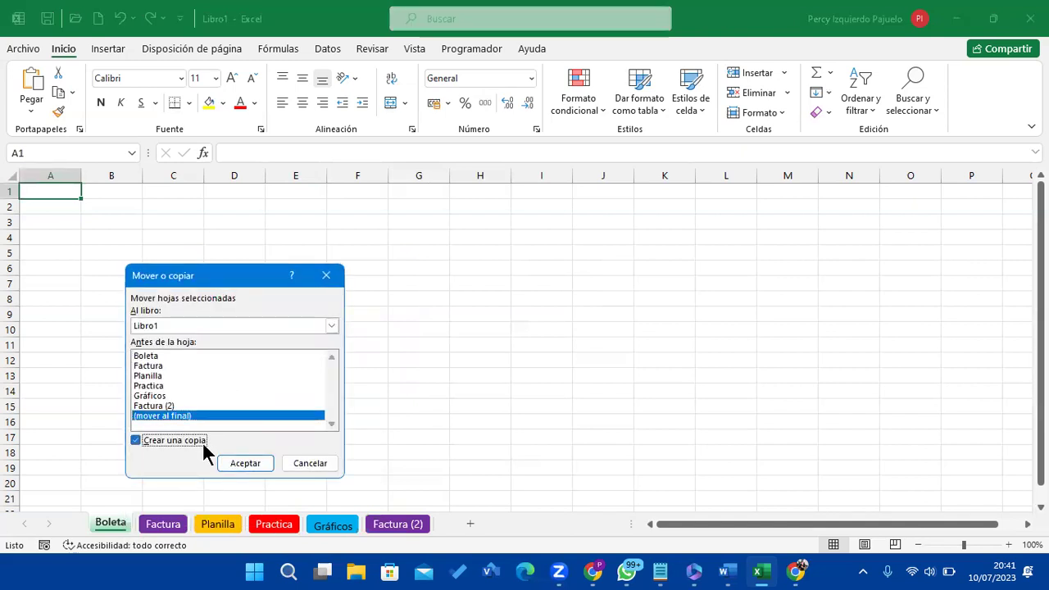
{"action": "left_click", "coordinate": [244, 463]}
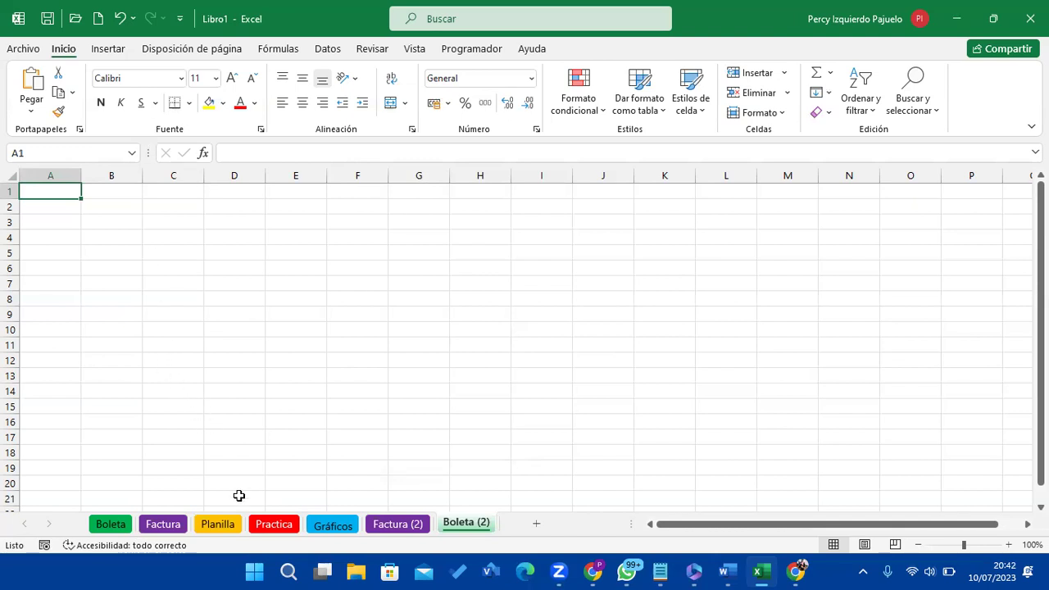
{"action": "left_click", "coordinate": [226, 521]}
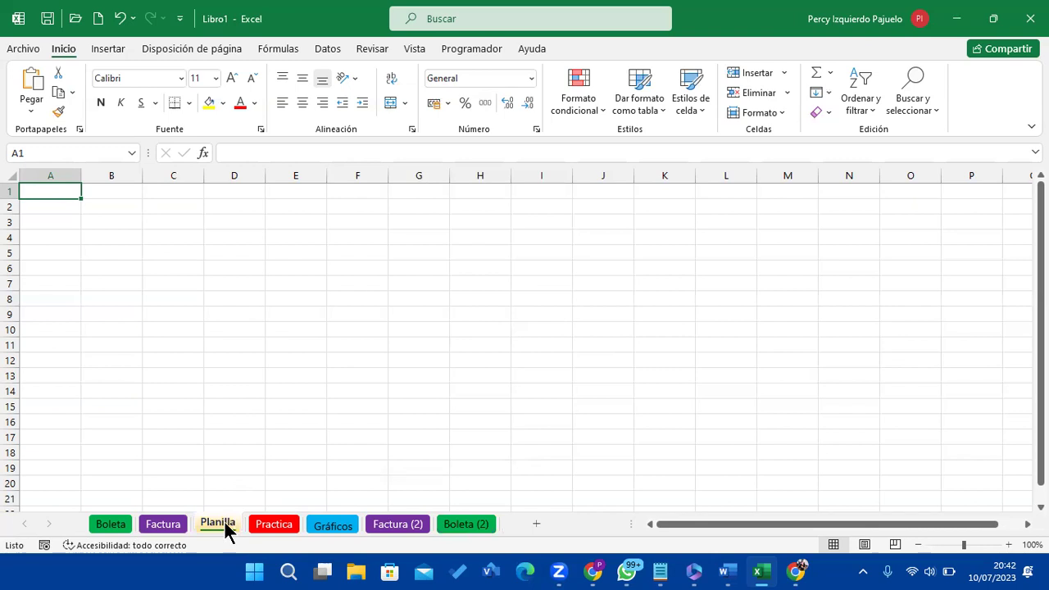
{"action": "left_click_drag", "start_coordinate": [243, 522], "coordinate": [511, 516]}
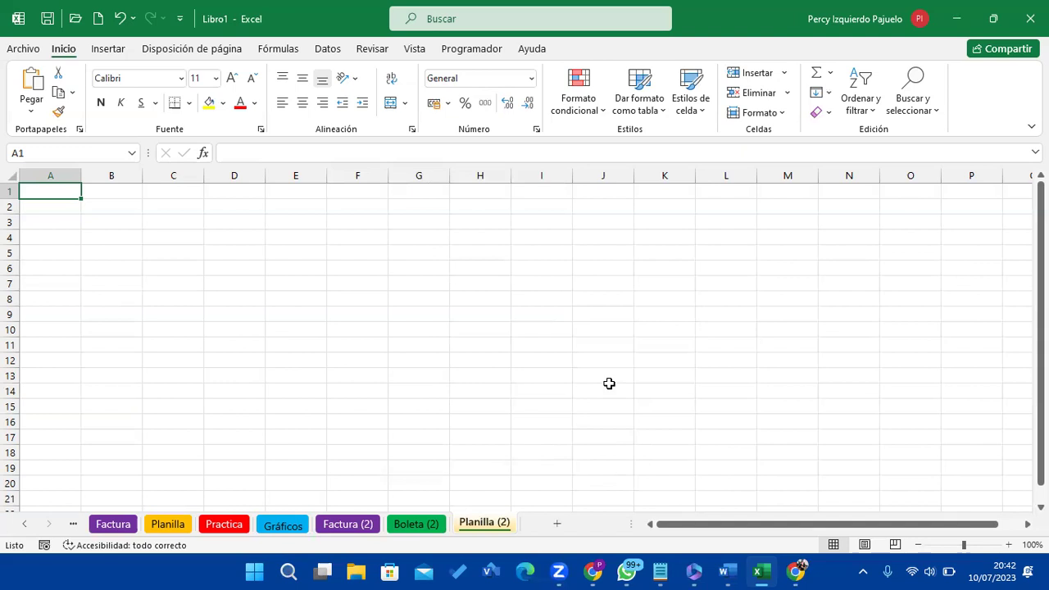
- Delete Planilla (2), enter 100 in Boleta (2) cell A1, then delete Boleta (2)
{"action": "right_click", "coordinate": [492, 525]}
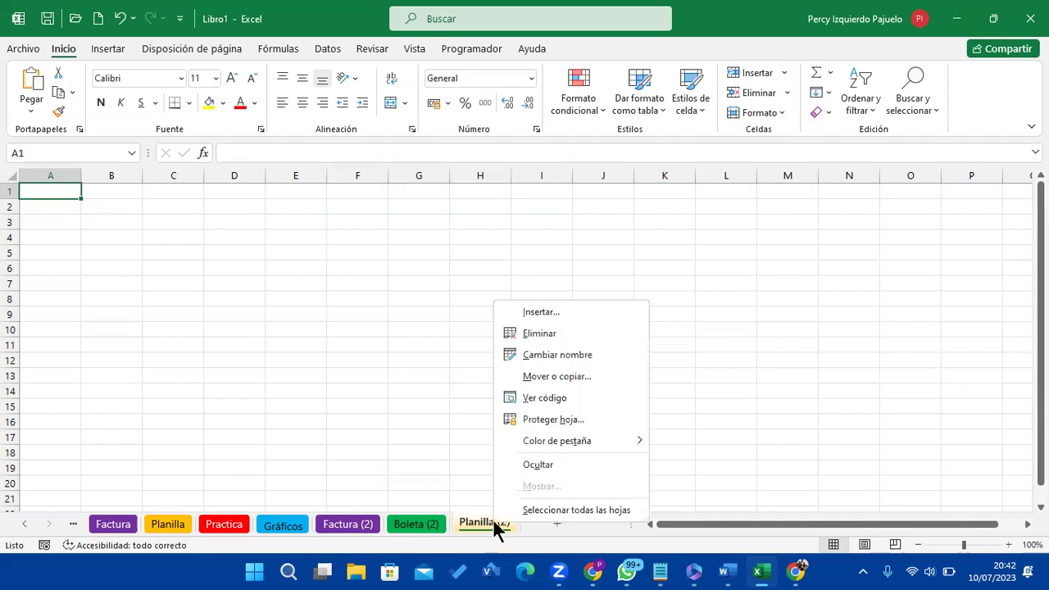
{"action": "left_click", "coordinate": [579, 337]}
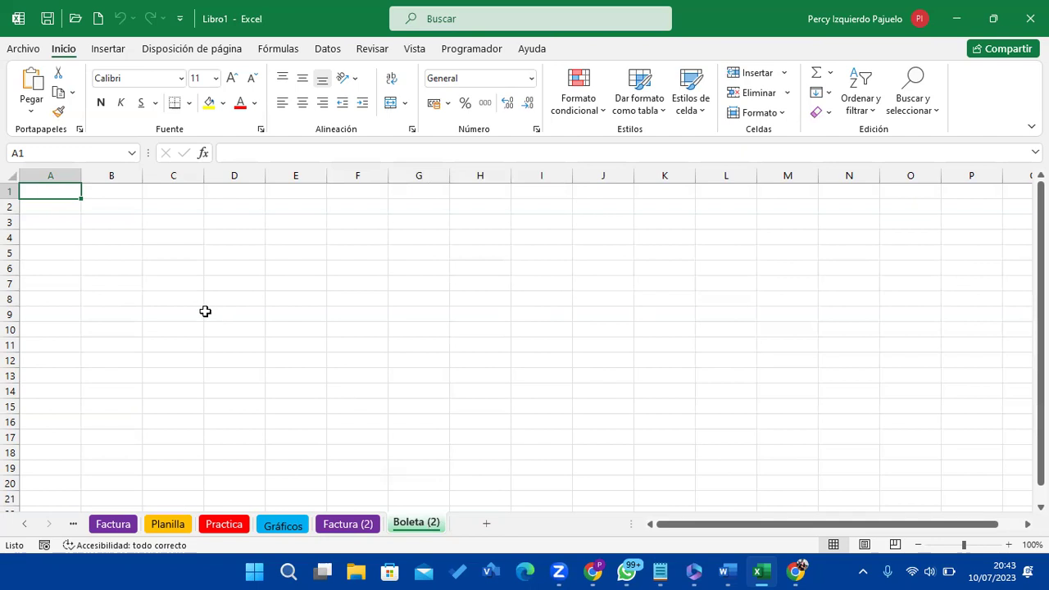
{"action": "type", "text": "100"}
{"action": "key", "text": "Return"}
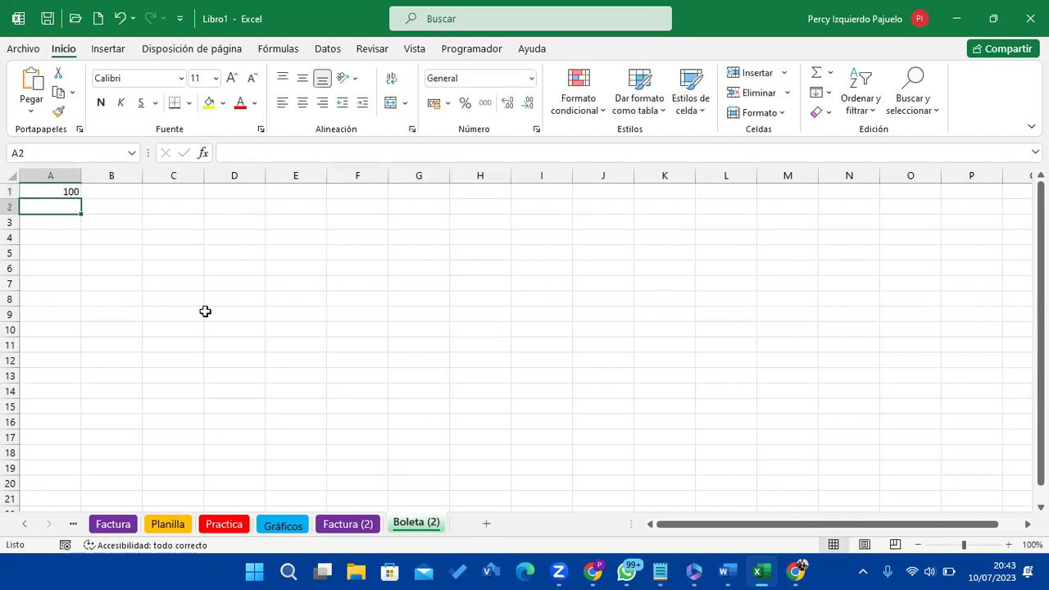
{"action": "right_click", "coordinate": [412, 520]}
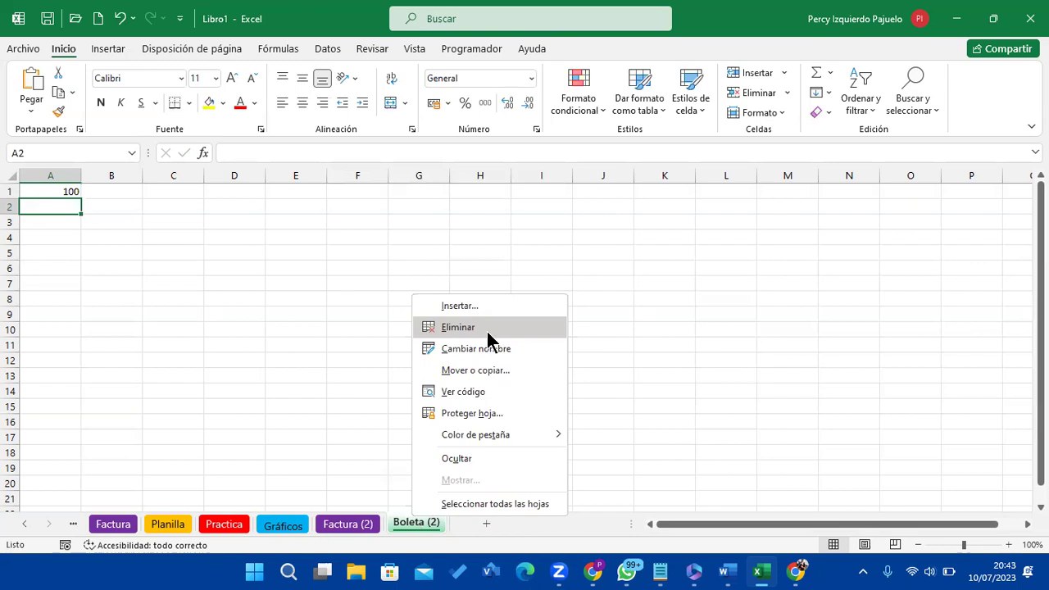
{"action": "left_click", "coordinate": [484, 328]}
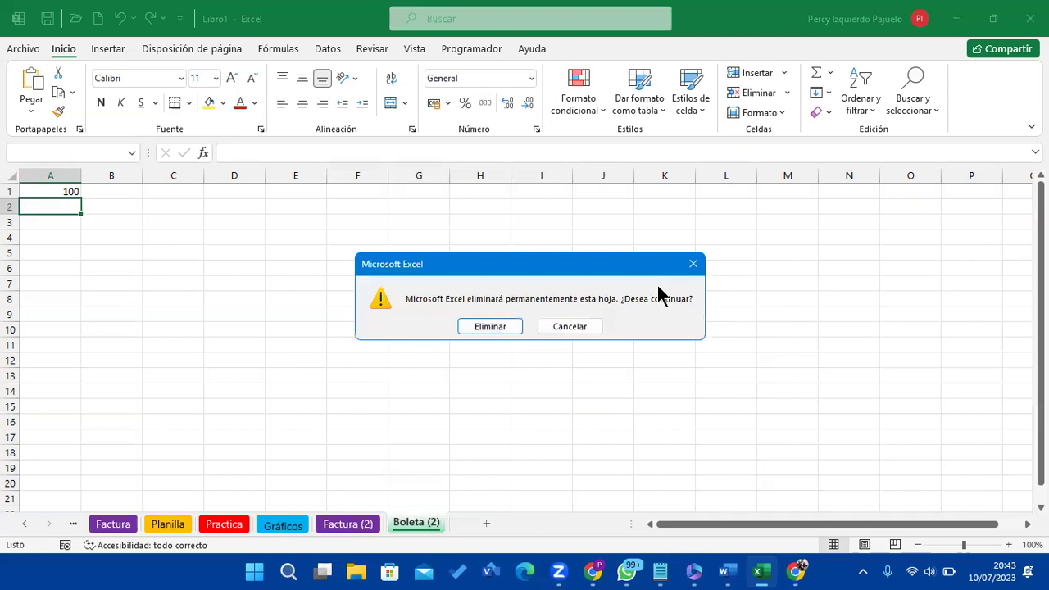
{"action": "left_click", "coordinate": [506, 325]}
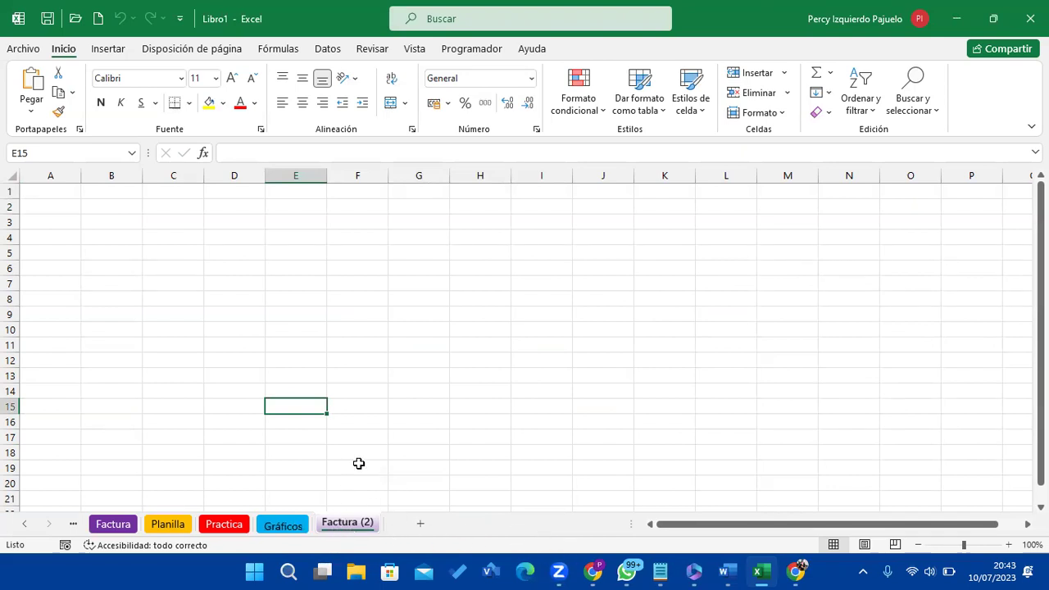
- Group Factura with Factura (2) and Ctrl-drag them after Gráficos, also copying Gráficos
{"action": "left_click_drag", "start_coordinate": [359, 458], "coordinate": [358, 469]}
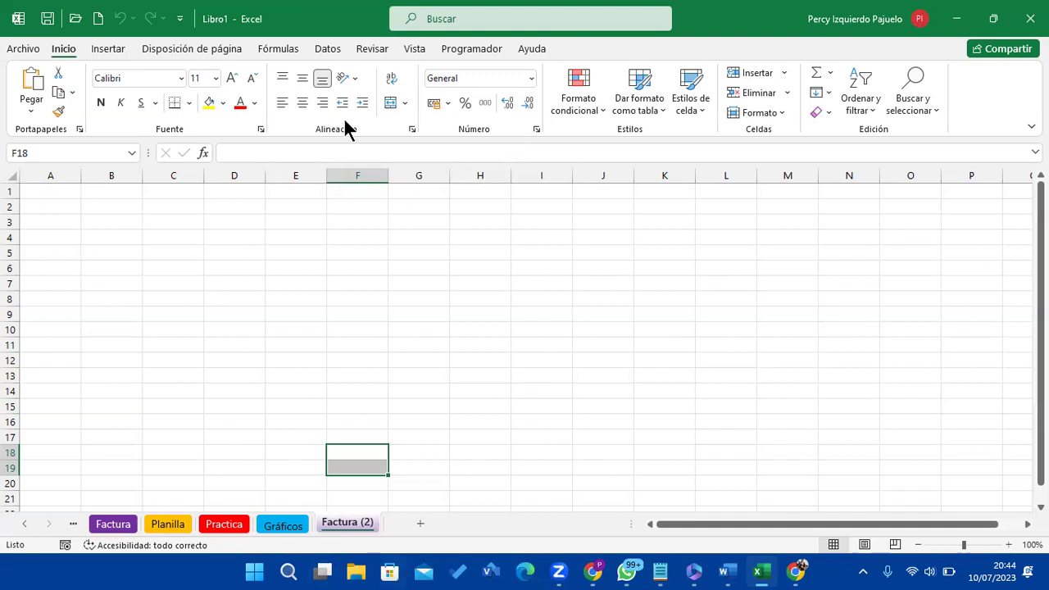
{"action": "left_click", "coordinate": [128, 522], "text": "ctrl"}
{"action": "mouse_move", "coordinate": [113, 523]}
{"action": "left_mouse_down"}
{"action": "mouse_move", "coordinate": [293, 513]}
{"action": "mouse_move", "coordinate": [321, 528]}
{"action": "left_mouse_up"}
{"action": "left_click", "coordinate": [401, 419]}
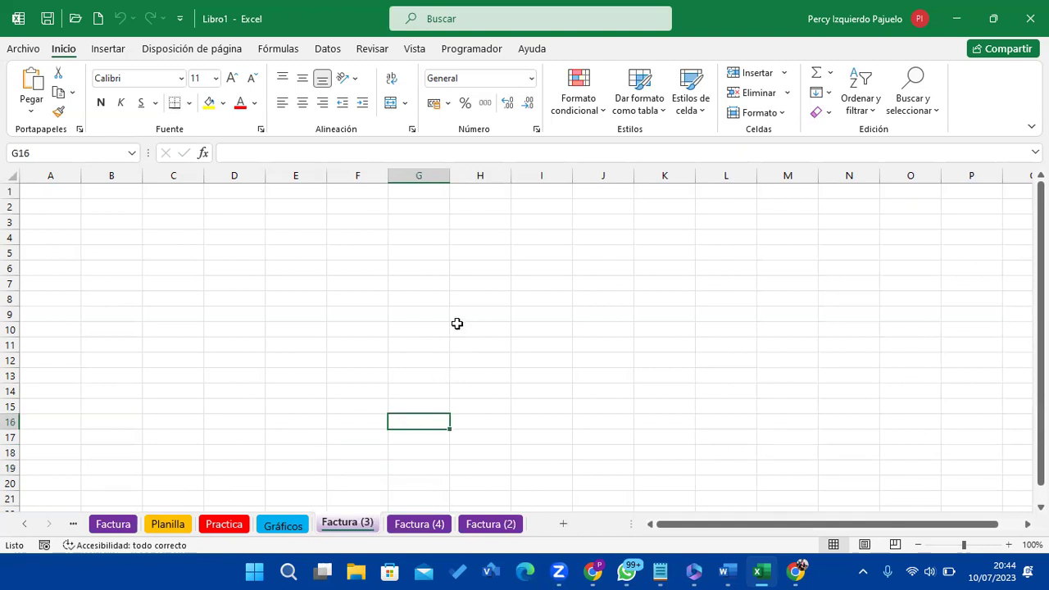
{"action": "mouse_move", "coordinate": [276, 529]}
{"action": "left_mouse_down"}
{"action": "mouse_move", "coordinate": [285, 500]}
{"action": "mouse_move", "coordinate": [179, 500]}
{"action": "mouse_move", "coordinate": [211, 497]}
{"action": "left_mouse_up"}
- Delete the Gráficos (2) and Factura (4) sheets, cancelling an accidental Proteger hoja dialog
{"action": "right_click", "coordinate": [254, 525]}
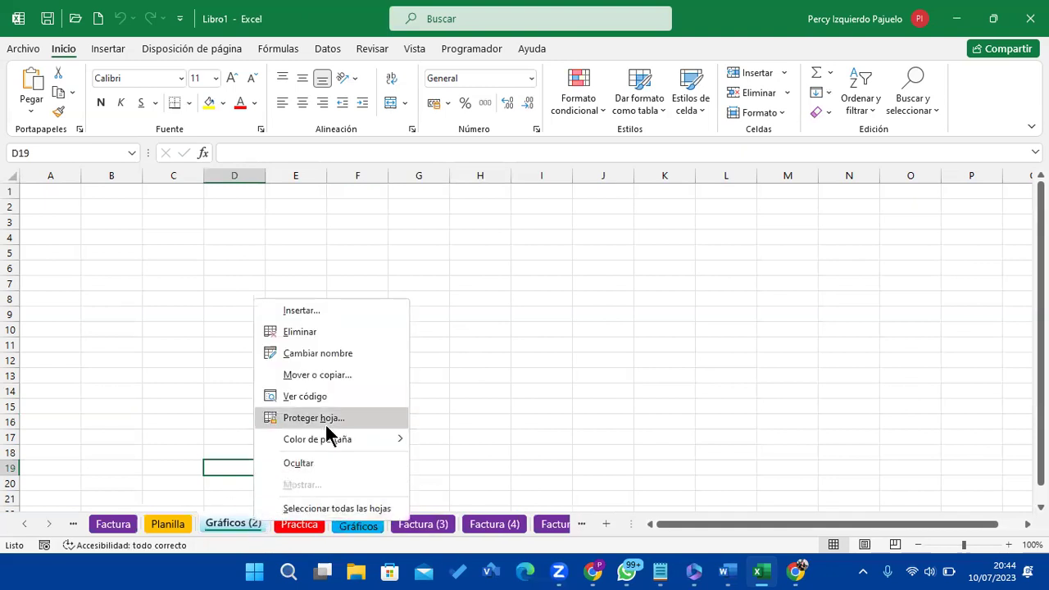
{"action": "mouse_move", "coordinate": [327, 436]}
{"action": "left_click", "coordinate": [348, 333]}
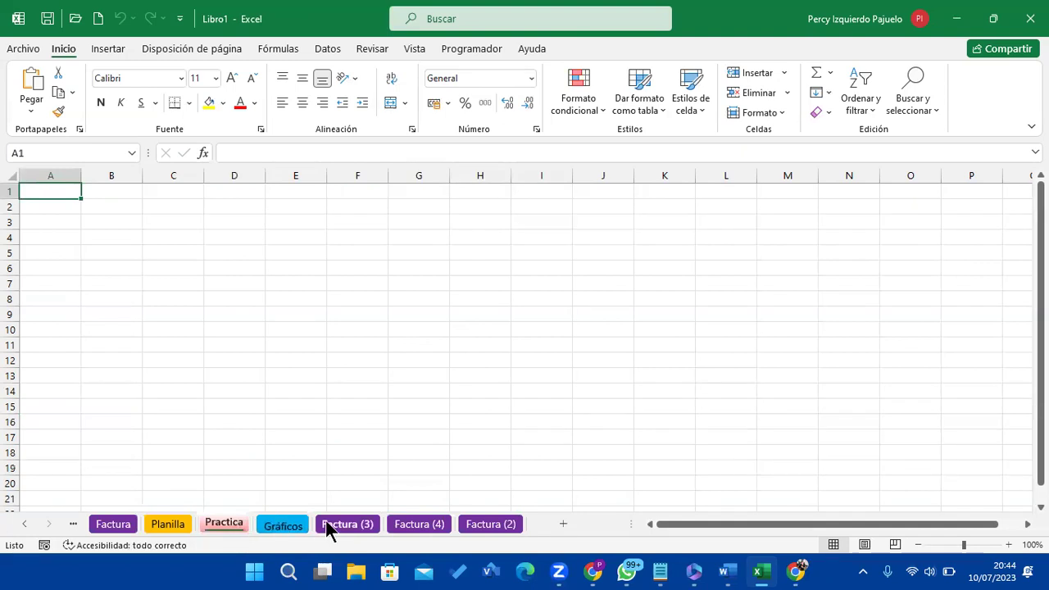
{"action": "right_click", "coordinate": [360, 523]}
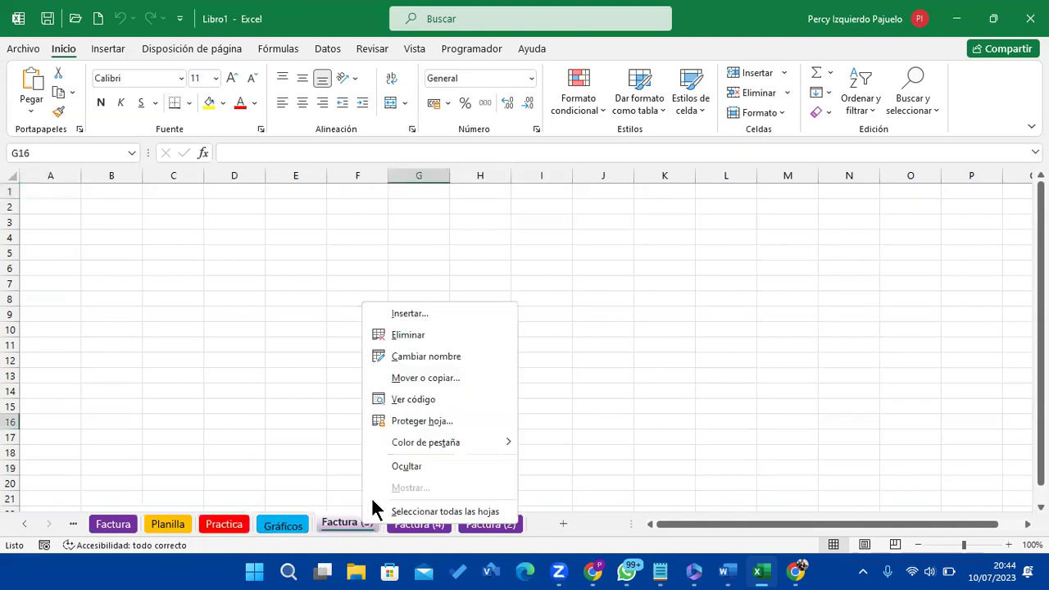
{"action": "left_click", "coordinate": [414, 420]}
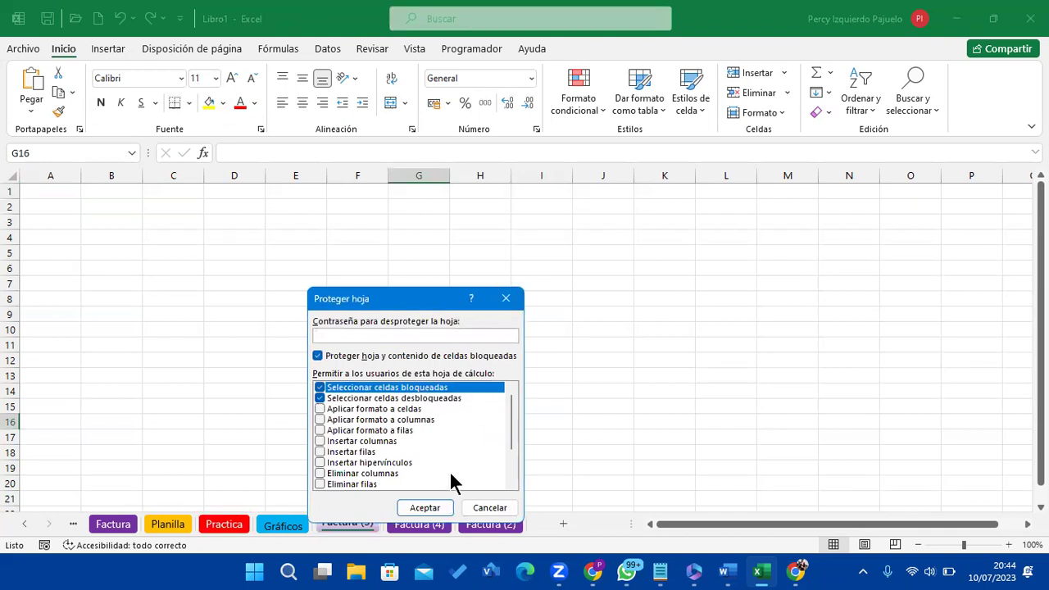
{"action": "left_click", "coordinate": [478, 508]}
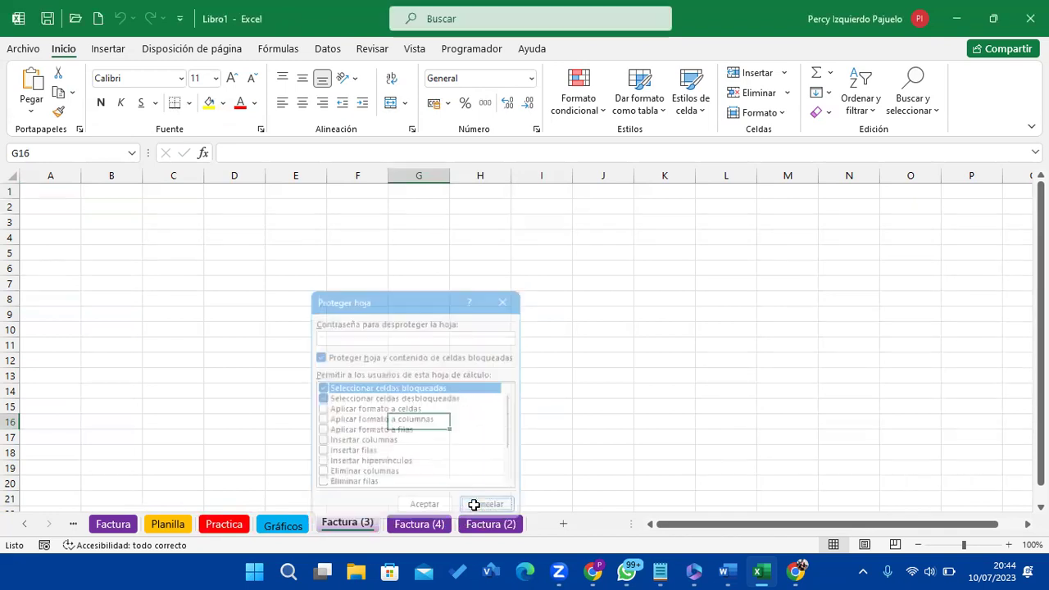
{"action": "right_click", "coordinate": [433, 524]}
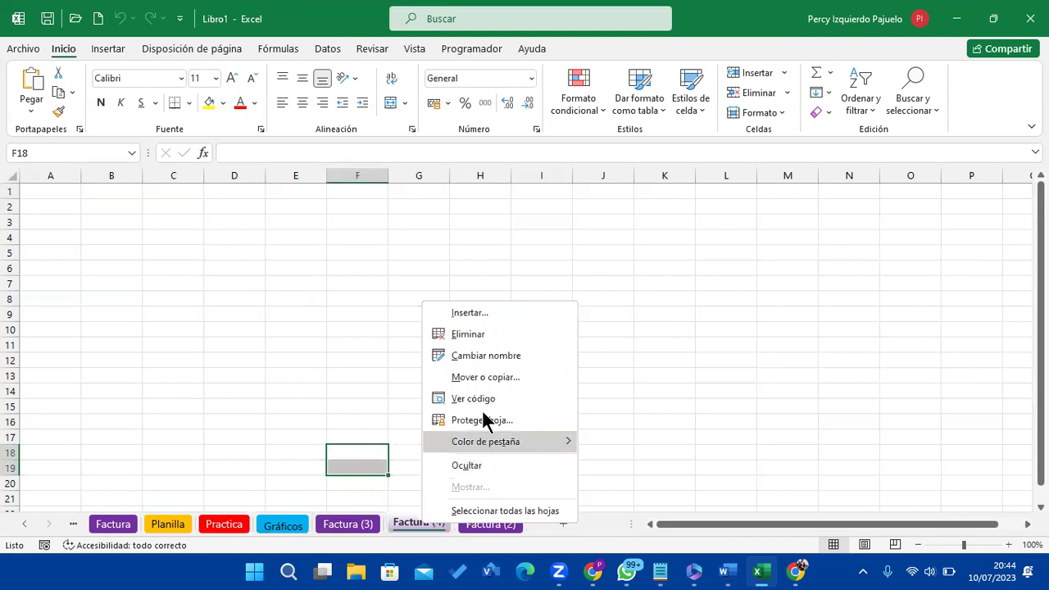
{"action": "left_click", "coordinate": [485, 338]}
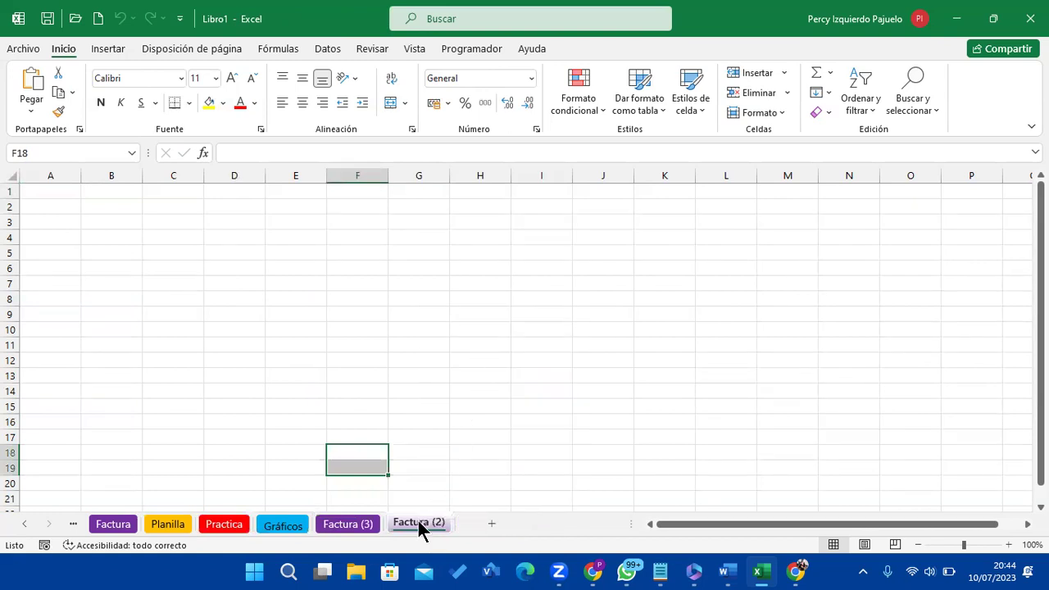
- Type excel in Factura (3) cell E6, then delete Factura (3) and Factura (2)
{"action": "left_click", "coordinate": [373, 529]}
{"action": "left_click", "coordinate": [310, 266]}
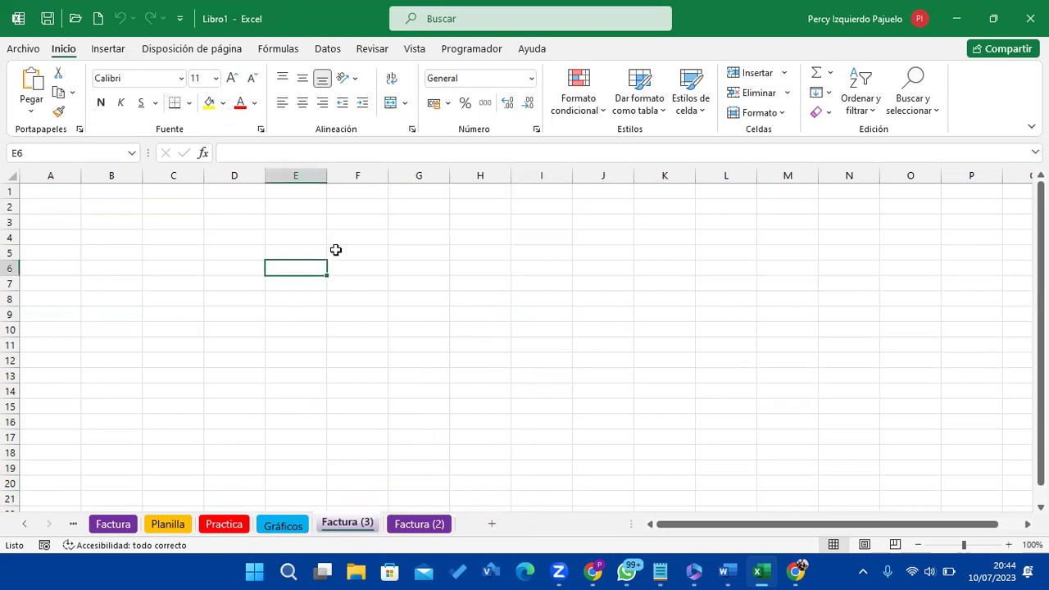
{"action": "type", "text": "excel"}
{"action": "key", "text": "Return"}
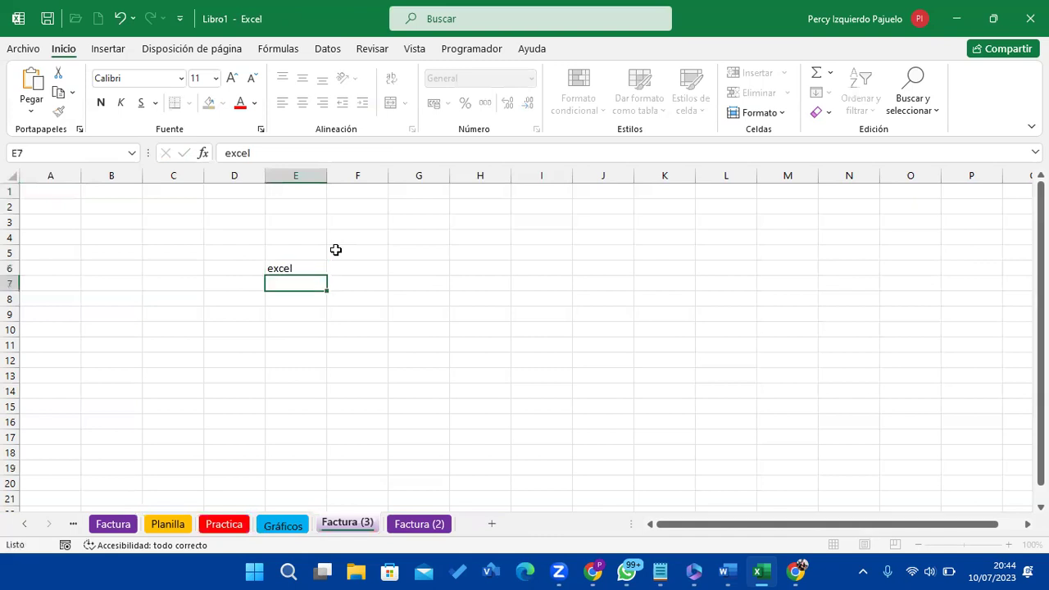
{"action": "right_click", "coordinate": [353, 520]}
{"action": "left_click", "coordinate": [431, 325]}
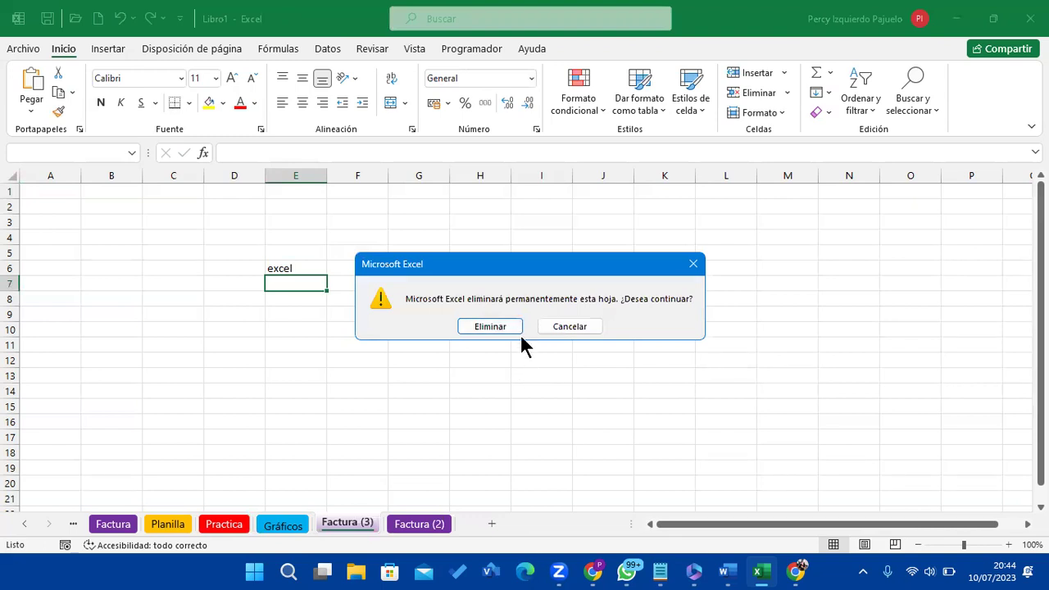
{"action": "left_click", "coordinate": [496, 325]}
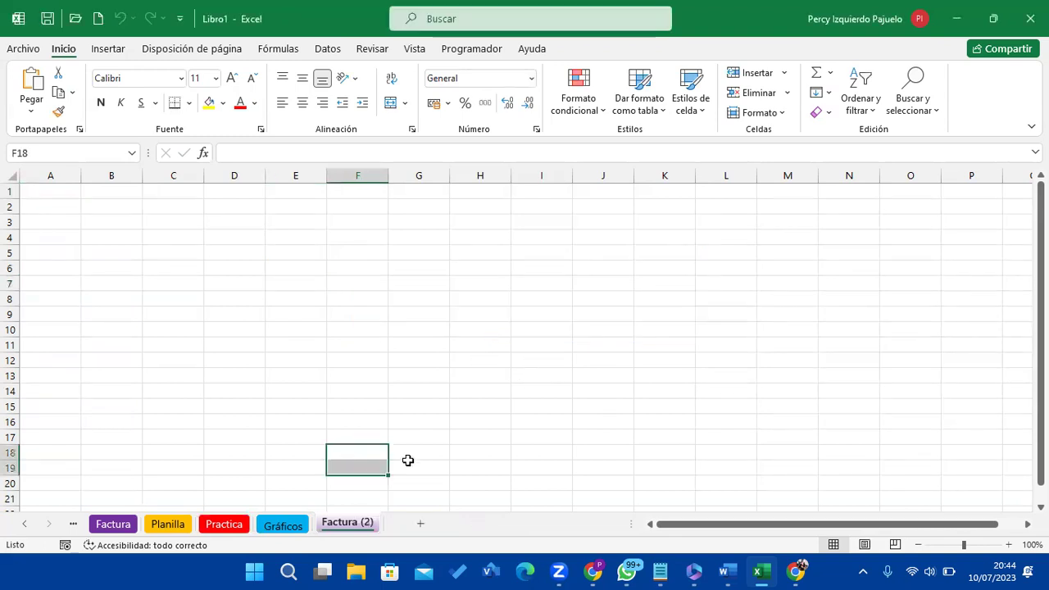
{"action": "right_click", "coordinate": [360, 526]}
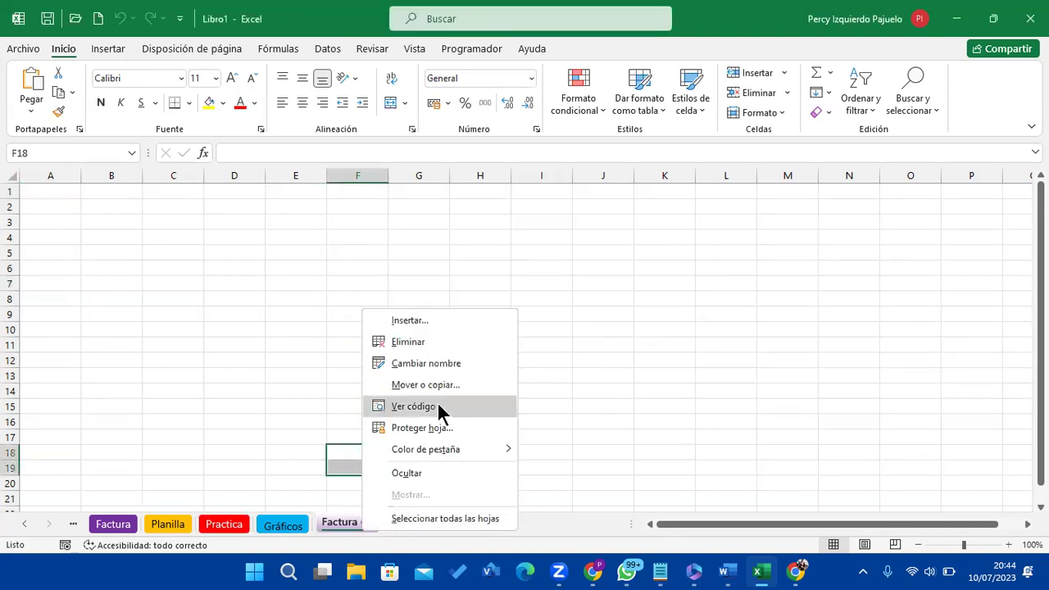
{"action": "left_click", "coordinate": [463, 344]}
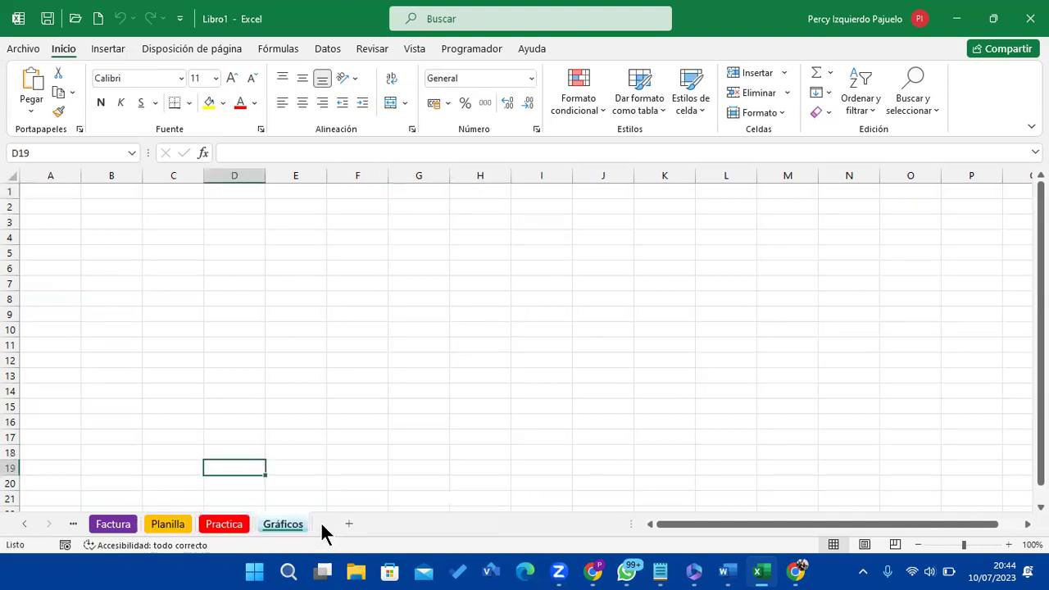
- Check the Factura and Boleta sheets, then return to the blank Gráficos sheet
{"action": "left_click", "coordinate": [110, 525]}
{"action": "left_click", "coordinate": [24, 524]}
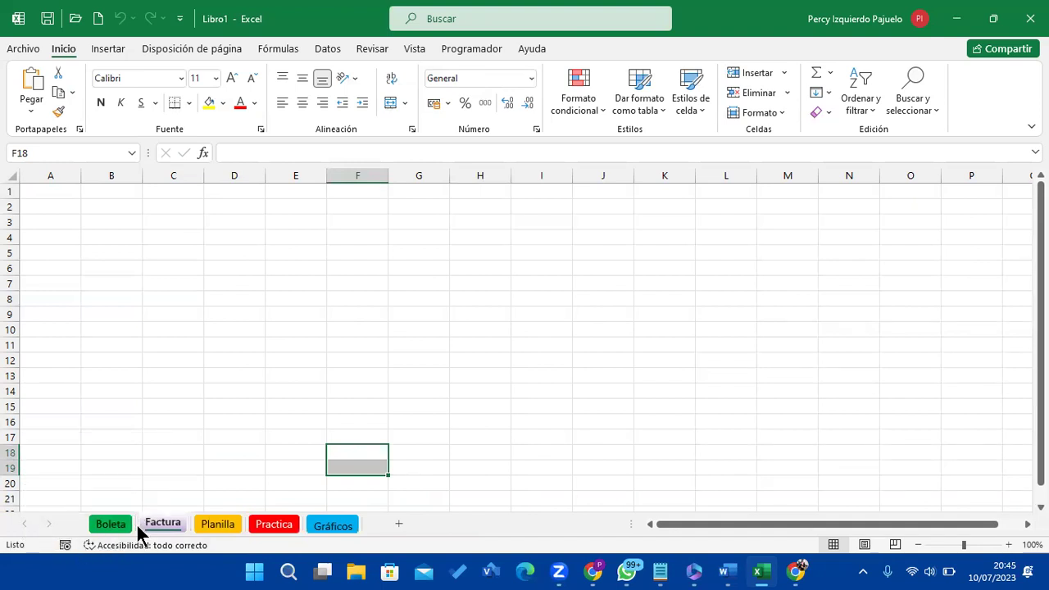
{"action": "left_click", "coordinate": [318, 524]}
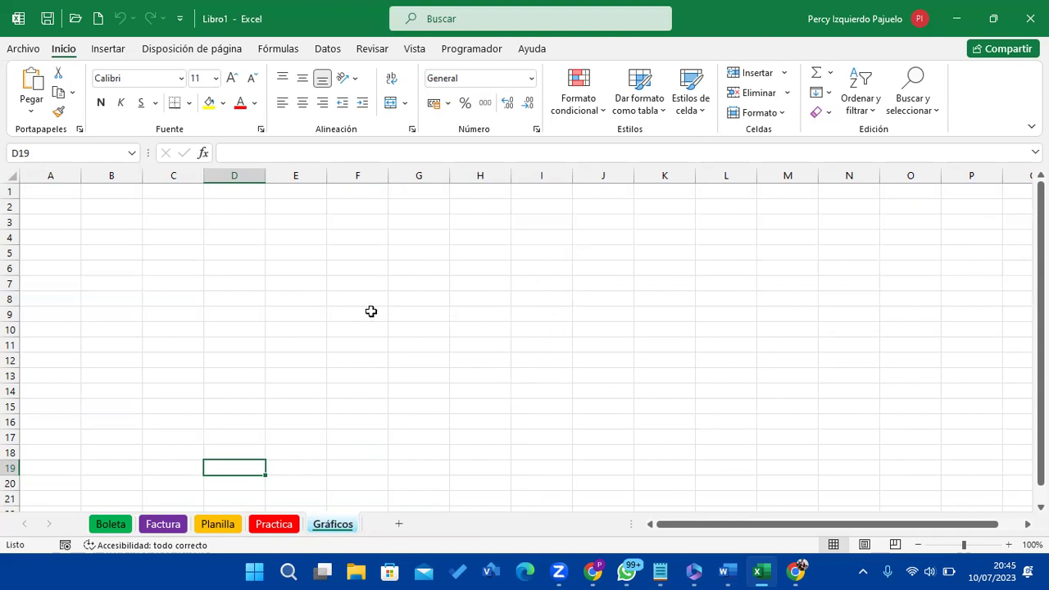
{"action": "left_click_drag", "start_coordinate": [365, 301], "coordinate": [395, 356]}
{"action": "left_click", "coordinate": [400, 348]}
{"action": "left_click", "coordinate": [533, 274]}
{"action": "left_click", "coordinate": [359, 280]}
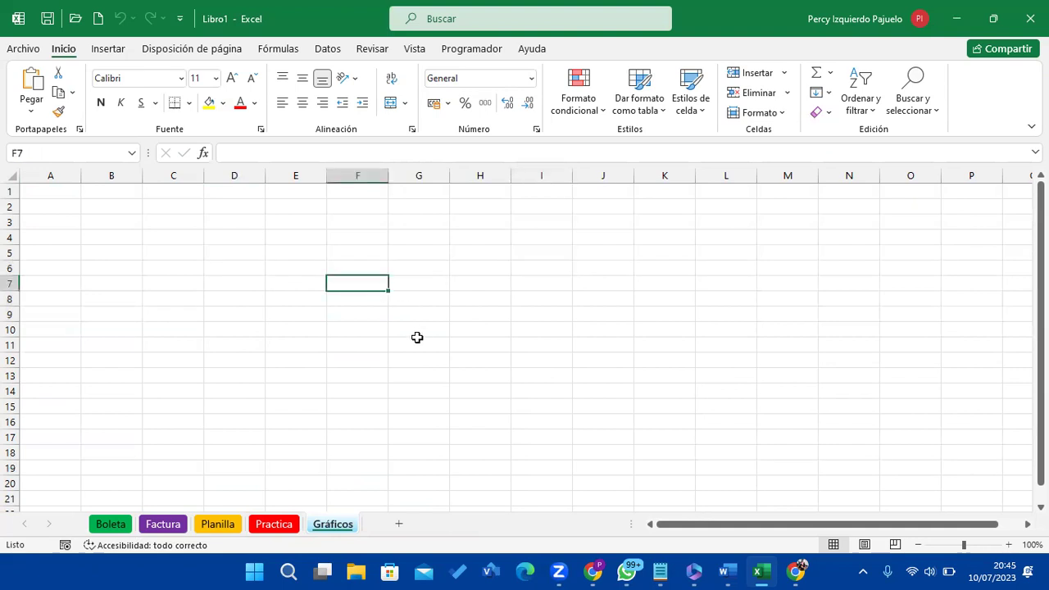
{"action": "left_click", "coordinate": [417, 340]}
- Add '7. Las celdas' on a new line in the Notepad notes, then minimize Notepad
{"action": "left_click", "coordinate": [664, 572]}
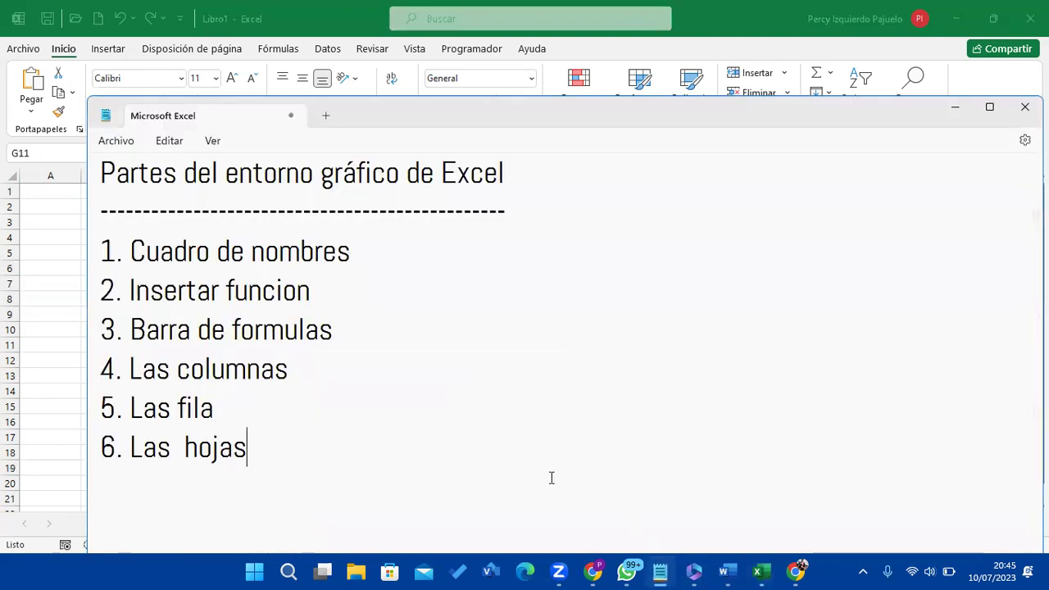
{"action": "key", "text": "Return"}
{"action": "type", "text": "7."}
{"action": "type", "text": " Las celdas"}
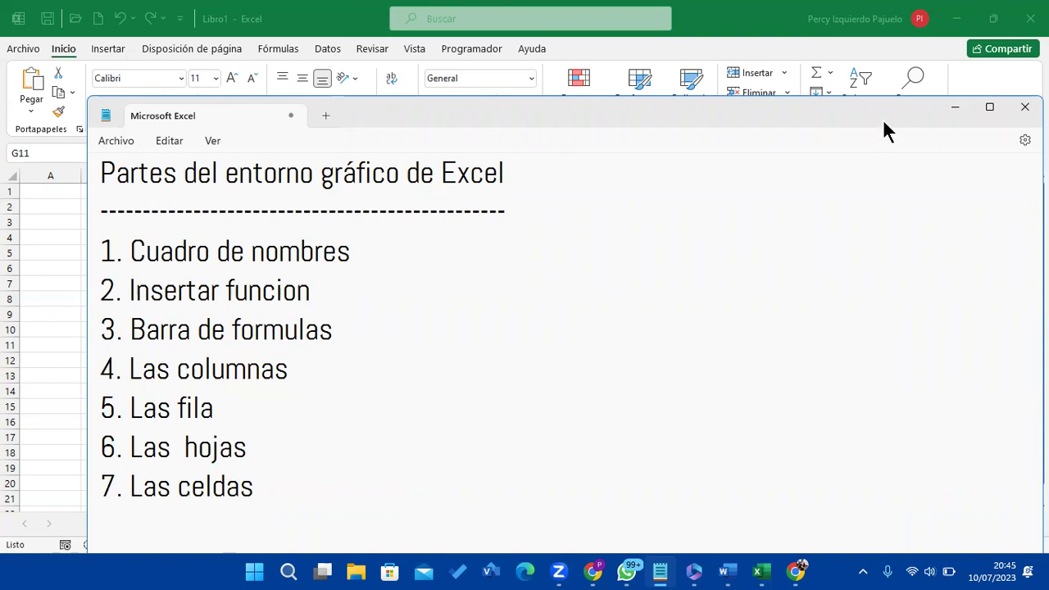
{"action": "left_click", "coordinate": [954, 108]}
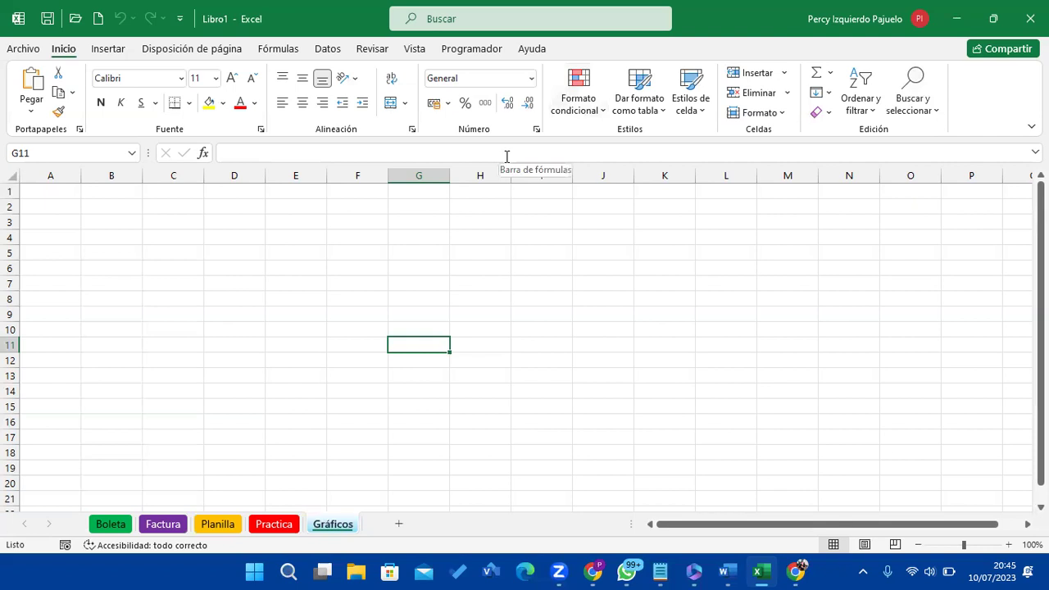
{"action": "left_click", "coordinate": [415, 455]}
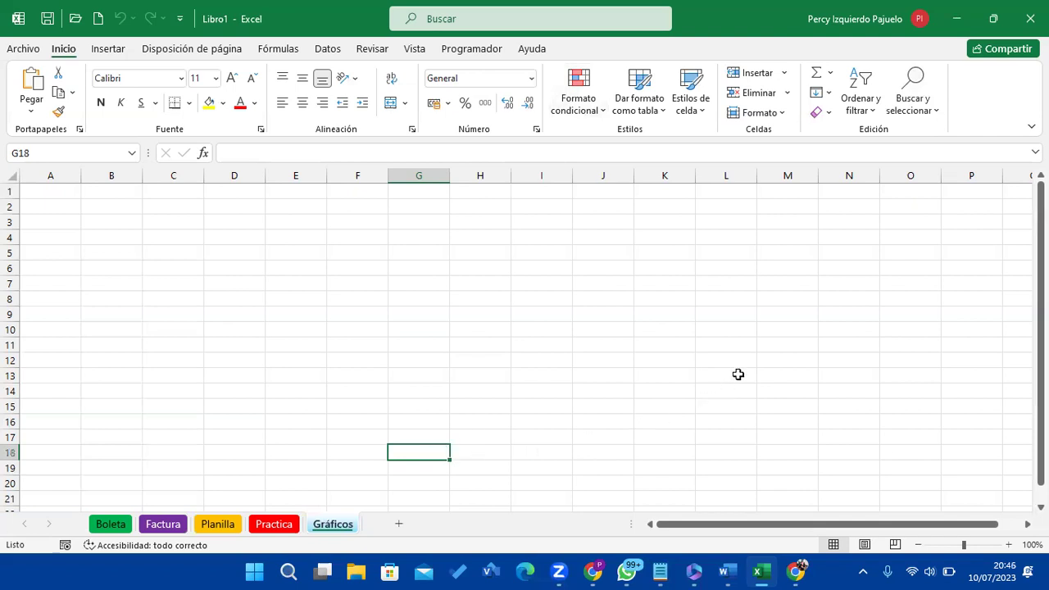
{"action": "left_click", "coordinate": [741, 466]}
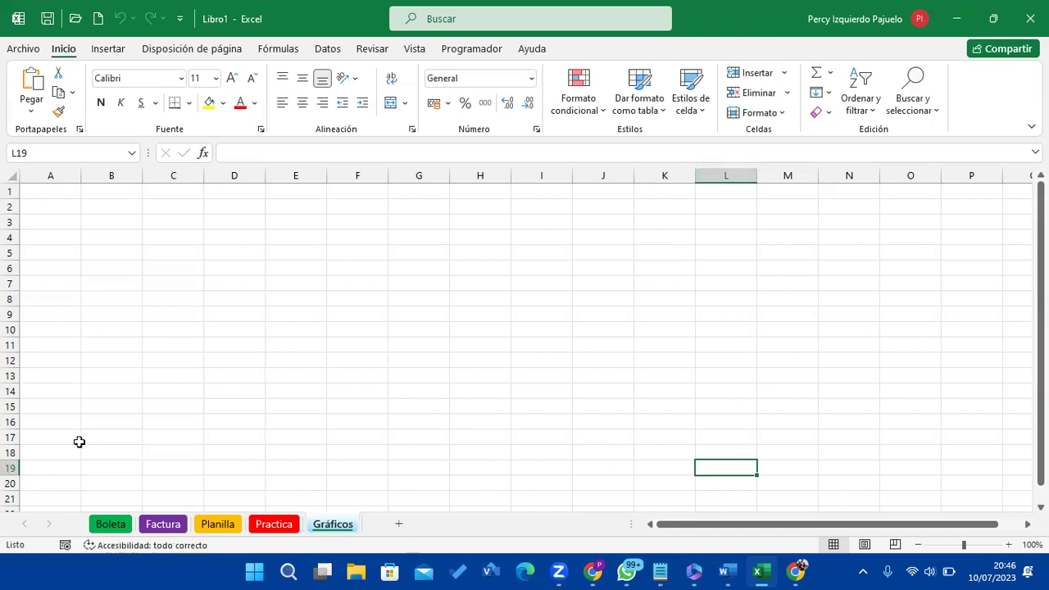
{"action": "left_click", "coordinate": [10, 468]}
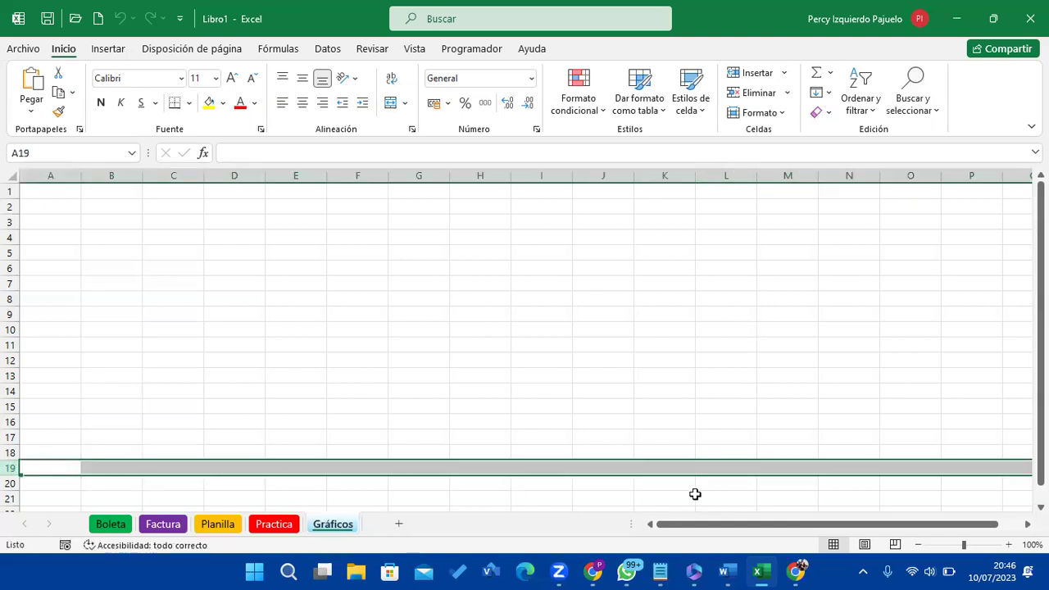
{"action": "left_click", "coordinate": [713, 467]}
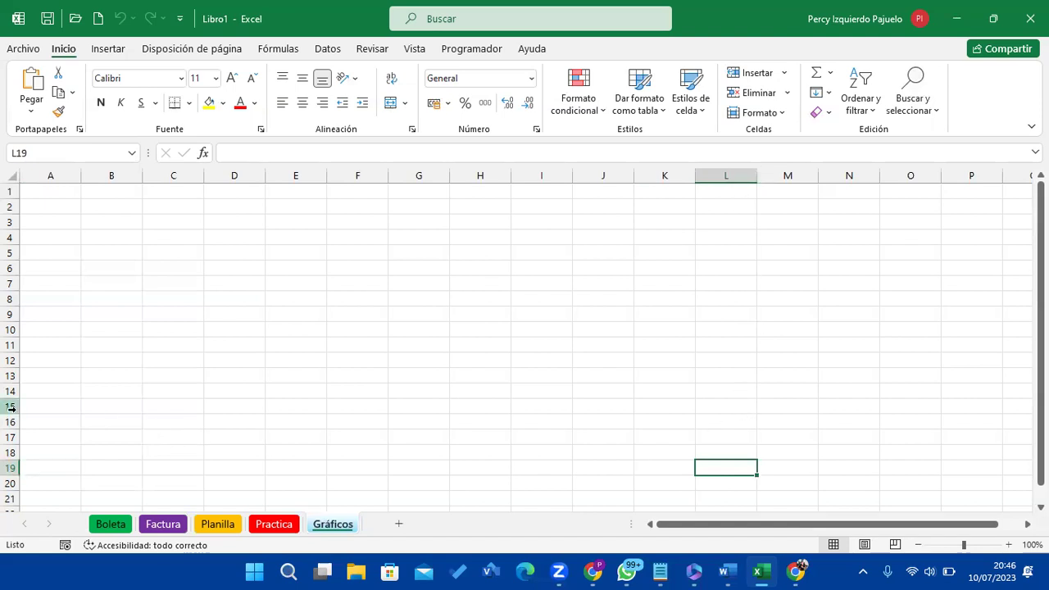
{"action": "left_click", "coordinate": [290, 317]}
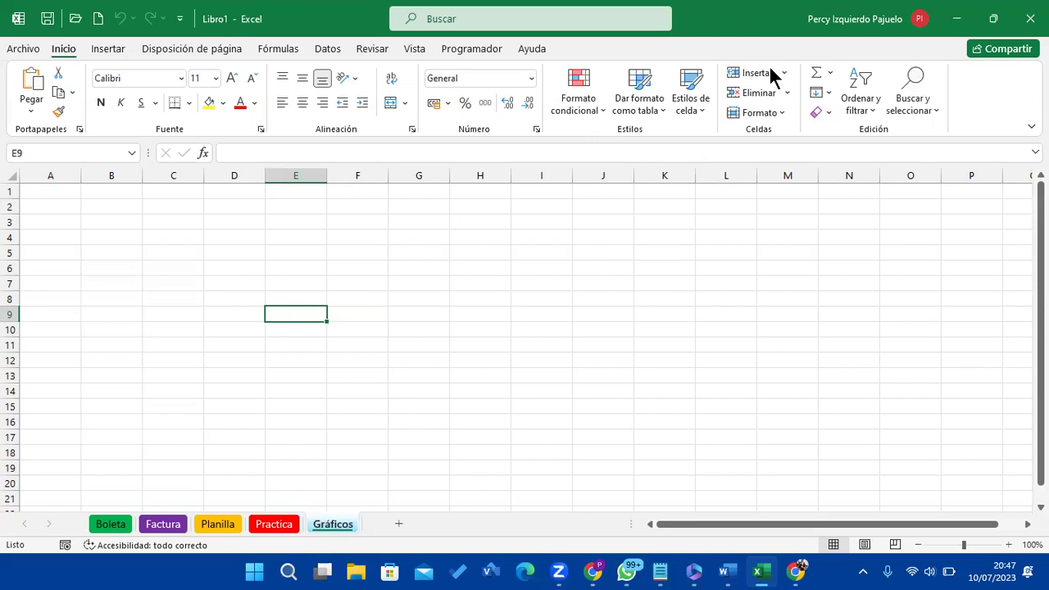
- Switch from Excel to the Notepad notes and add an 'Operadores matematicos' heading with a dashed underline
{"action": "left_click", "coordinate": [956, 18]}
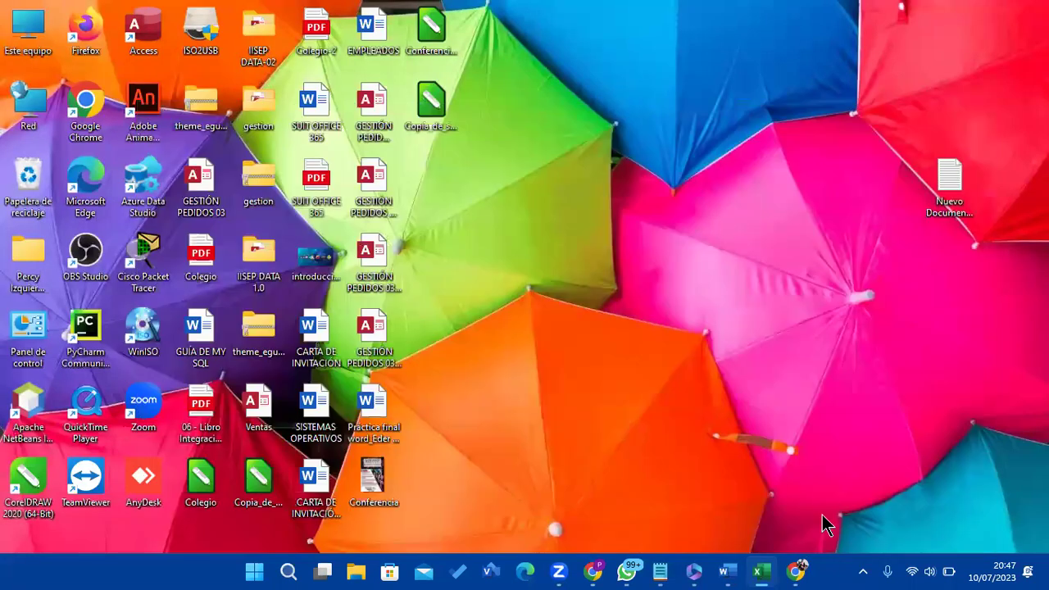
{"action": "left_click", "coordinate": [660, 571]}
{"action": "scroll", "coordinate": [491, 390], "scroll_direction": "down", "scroll_amount": 3}
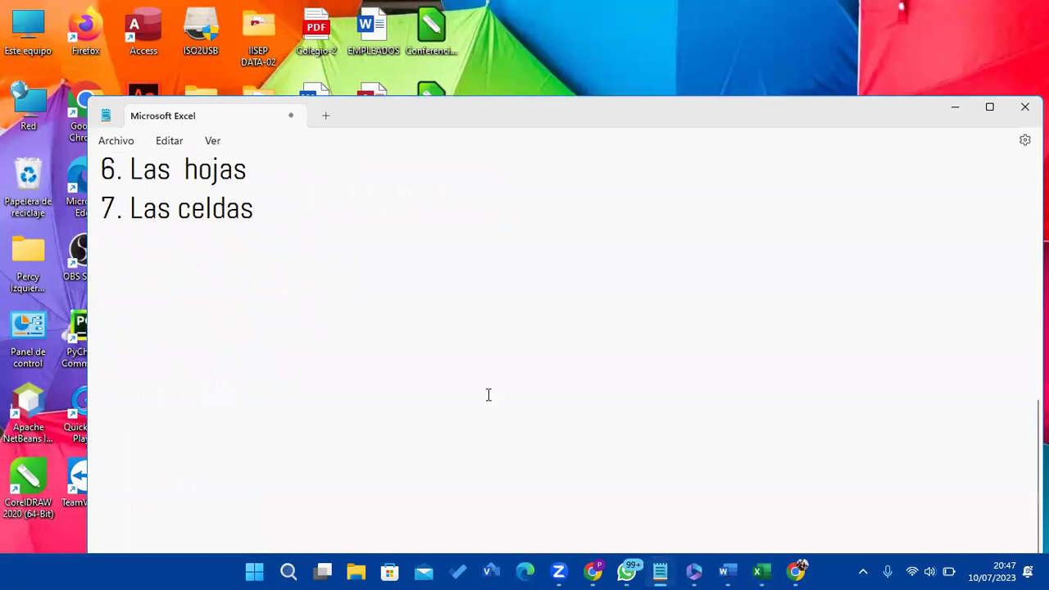
{"action": "key", "text": "Return"}
{"action": "key", "text": "Return"}
{"action": "type", "text": "Opera"}
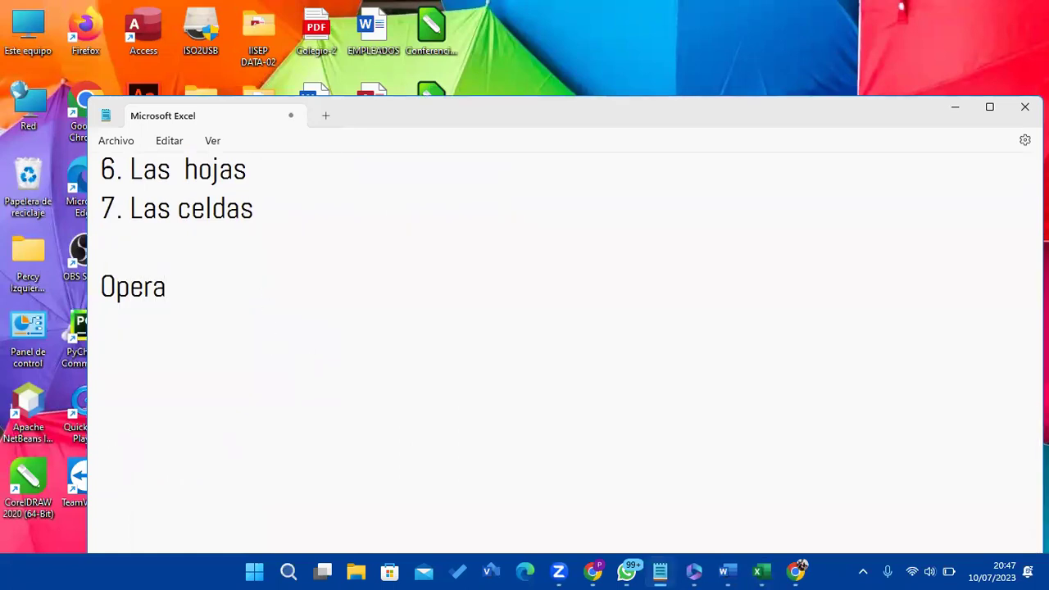
{"action": "type", "text": "dores matematicpo"}
{"action": "key", "text": "BackSpace"}
{"action": "key", "text": "BackSpace"}
{"action": "type", "text": "os"}
{"action": "key", "text": "Return"}
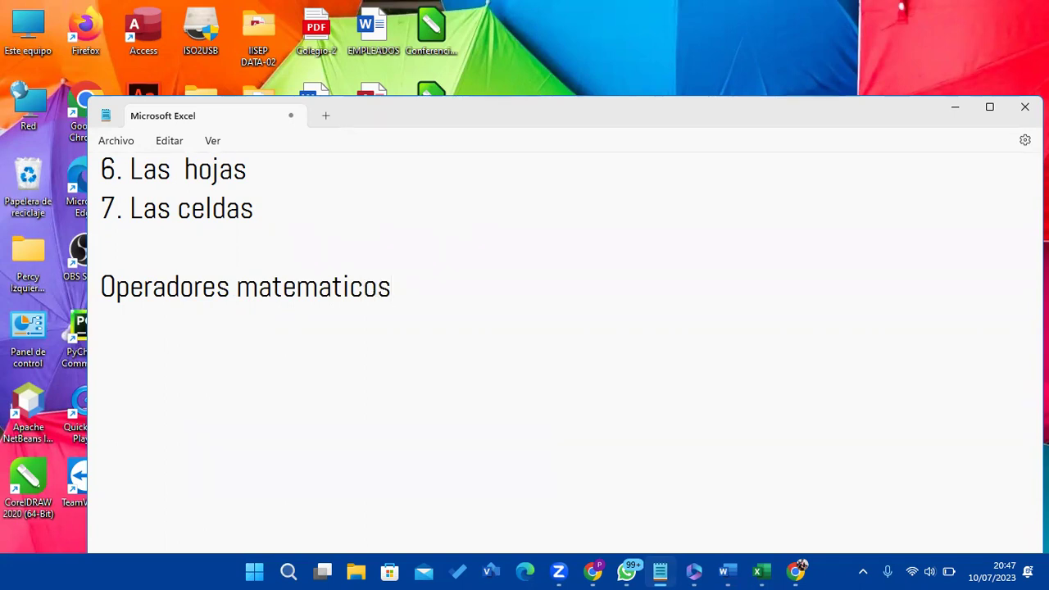
{"action": "type", "text": "-----------------------------------"}
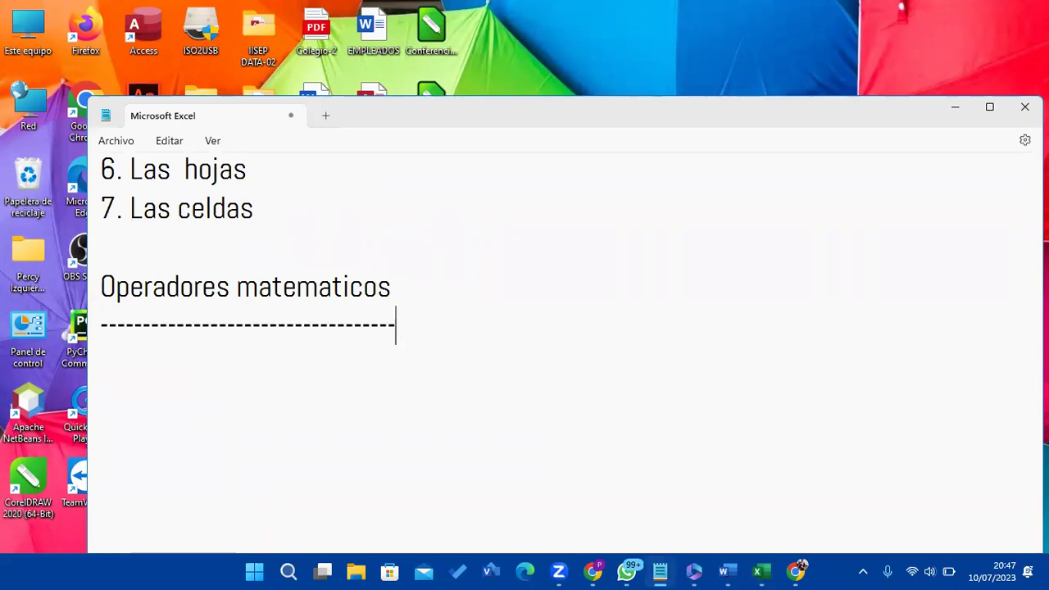
{"action": "key", "text": "Return"}
- List the '+ --> suma' and '- --> resta' operator lines
{"action": "type", "text": "+"}
{"action": "type", "text": " --"}
{"action": "type", "text": ">"}
{"action": "type", "text": " suma"}
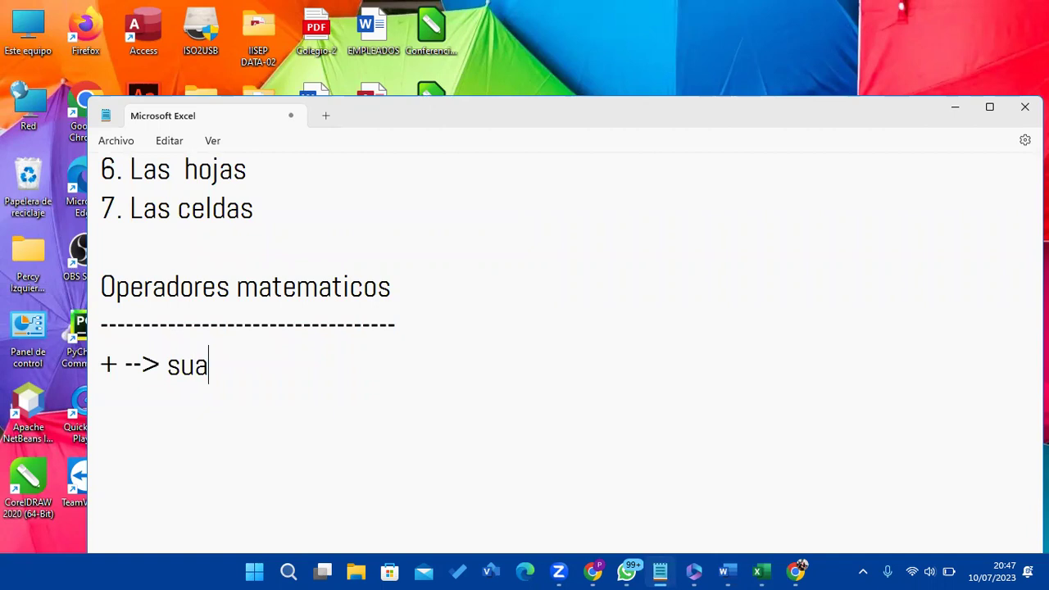
{"action": "key", "text": "BackSpace"}
{"action": "type", "text": "ma"}
{"action": "key", "text": "Return"}
{"action": "type", "text": "-"}
{"action": "key", "text": "alt"}
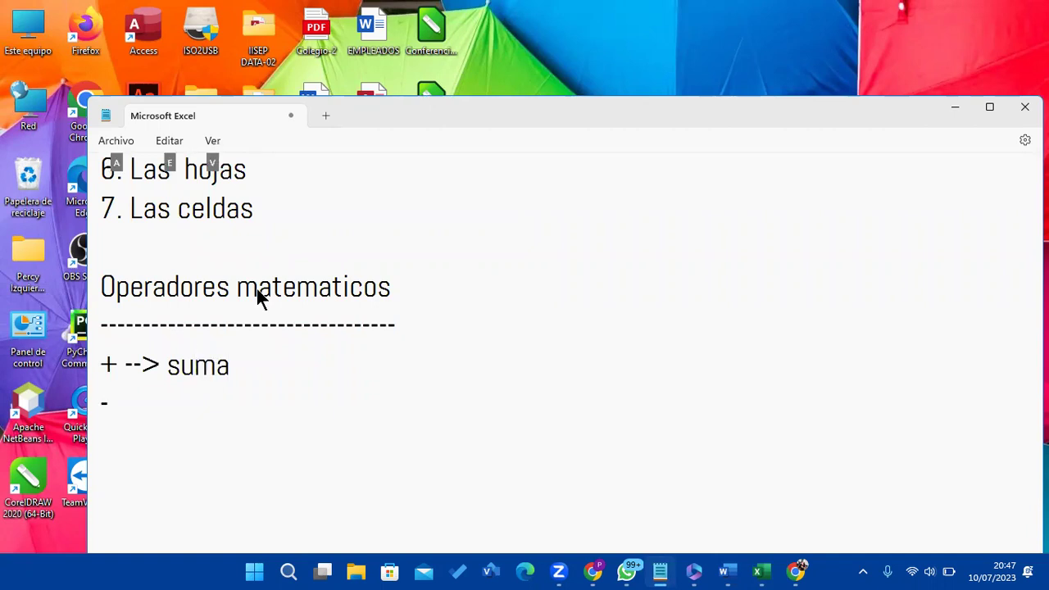
{"action": "key", "text": "alt"}
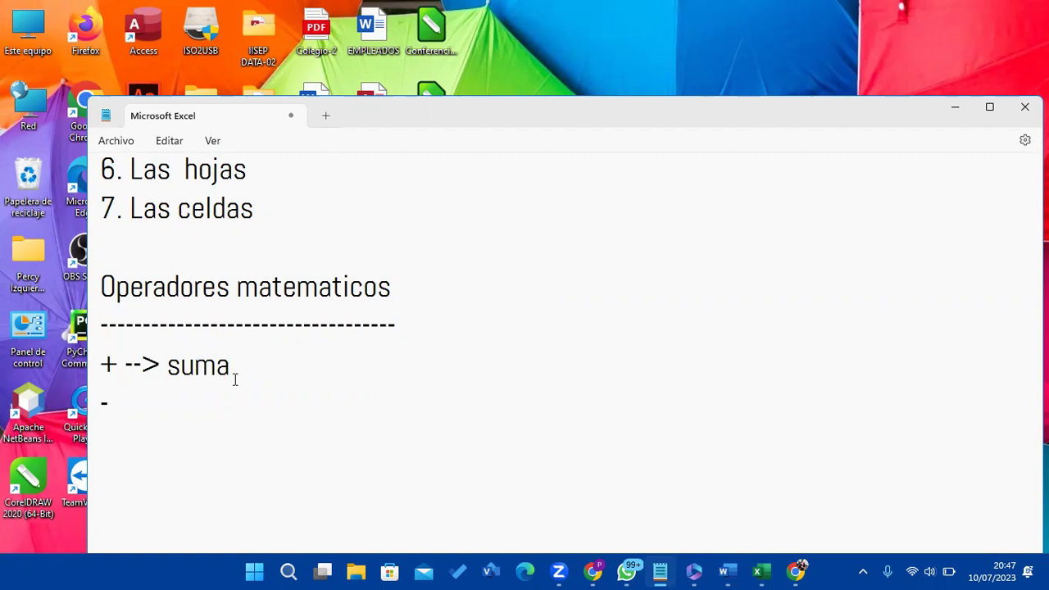
{"action": "left_click", "coordinate": [198, 405]}
{"action": "type", "text": "-->"}
{"action": "type", "text": " resta"}
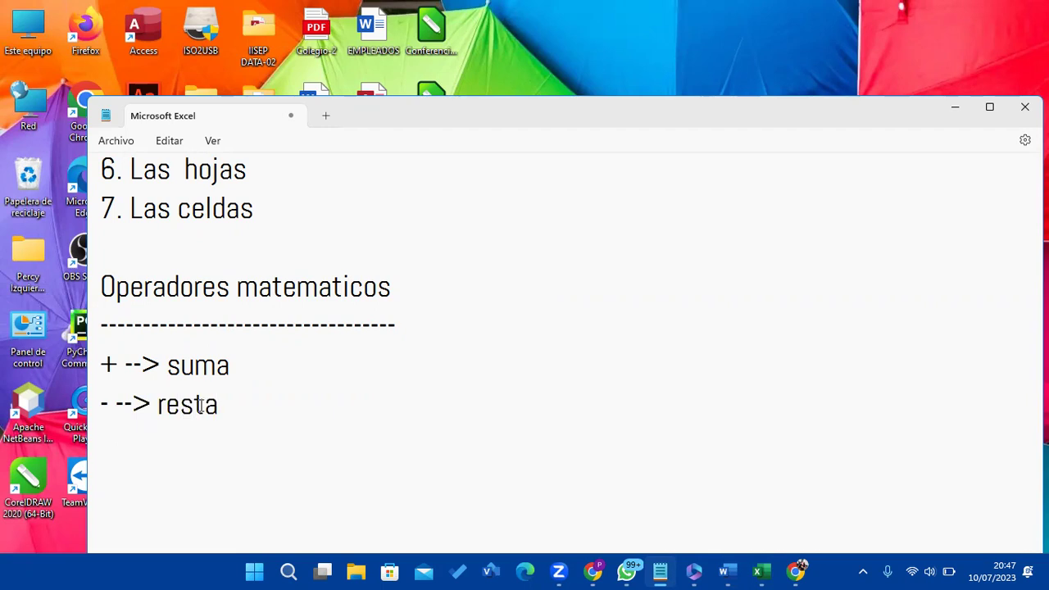
{"action": "type", "text": "*"}
{"action": "key", "text": "BackSpace"}
{"action": "key", "text": "Return"}
- Add the '* --> Multiplicación', '/ --> División' and '^ --> Potencia' lines
{"action": "type", "text": "*"}
{"action": "type", "text": " --"}
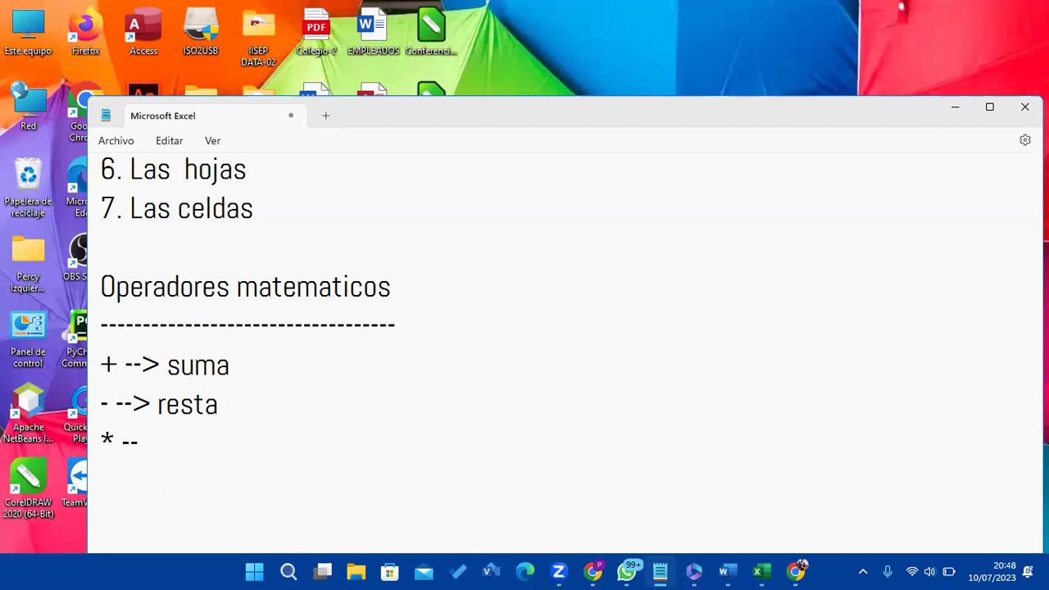
{"action": "type", "text": ">"}
{"action": "type", "text": " Multiplicación"}
{"action": "key", "text": "Return"}
{"action": "type", "text": "/ --> "}
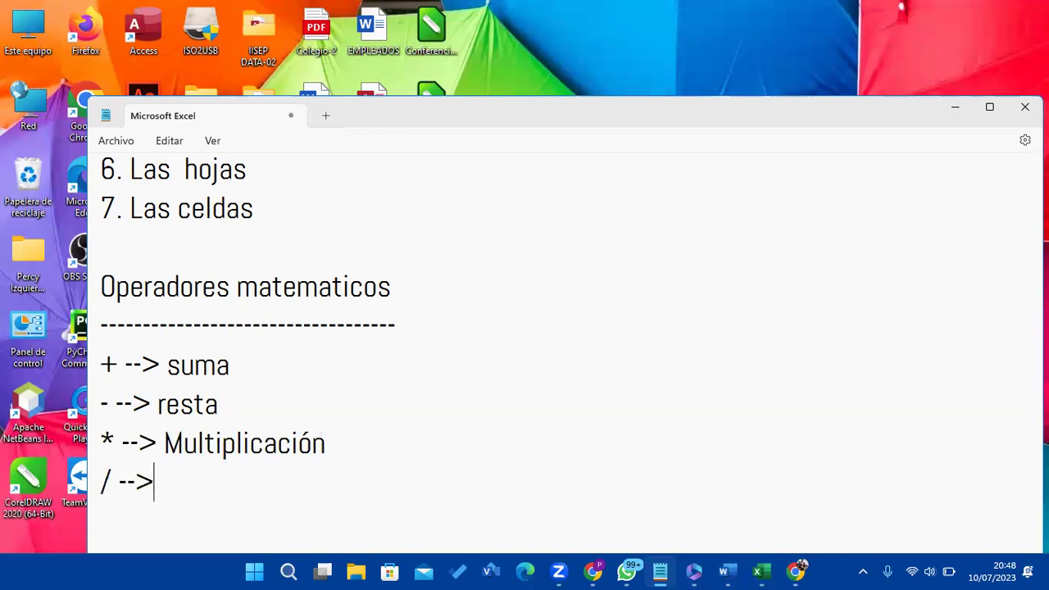
{"action": "type", "text": "División"}
{"action": "key", "text": "Return"}
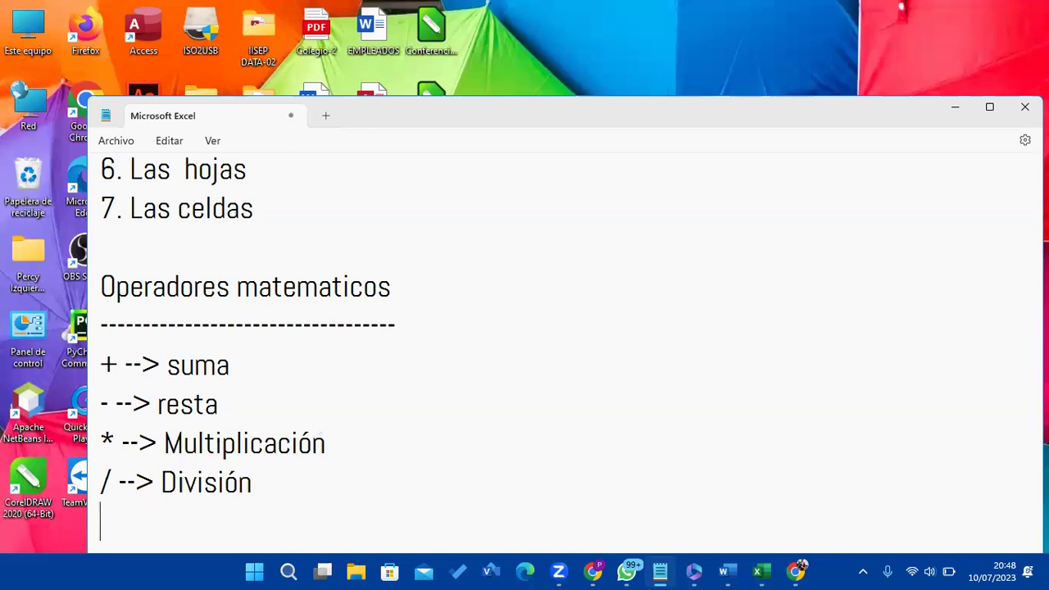
{"action": "type", "text": "^ --"}
{"action": "type", "text": "> Potencia"}
{"action": "key", "text": "Return"}
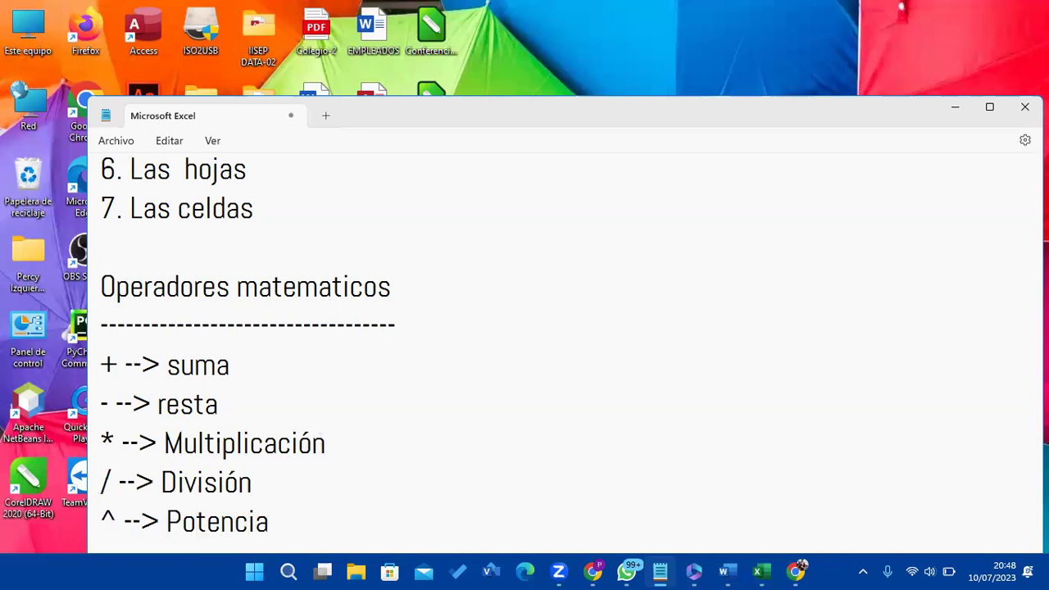
- Maximize Notepad and add the line '% --> Poecentaje' to the operators list
{"action": "double_click", "coordinate": [517, 112]}
{"action": "type", "text": "% --"}
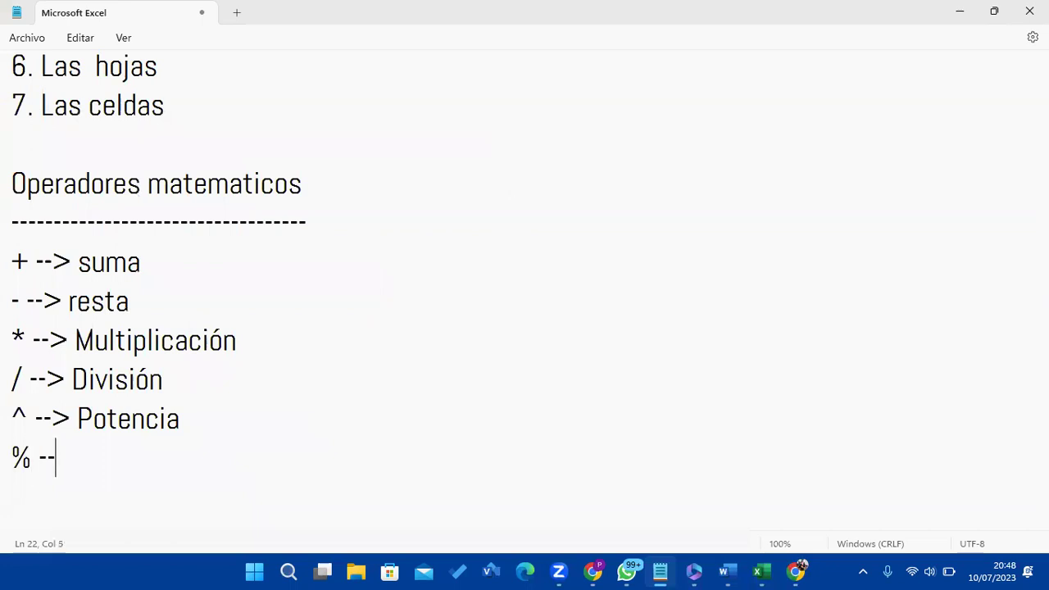
{"action": "type", "text": "> Poecentaje"}
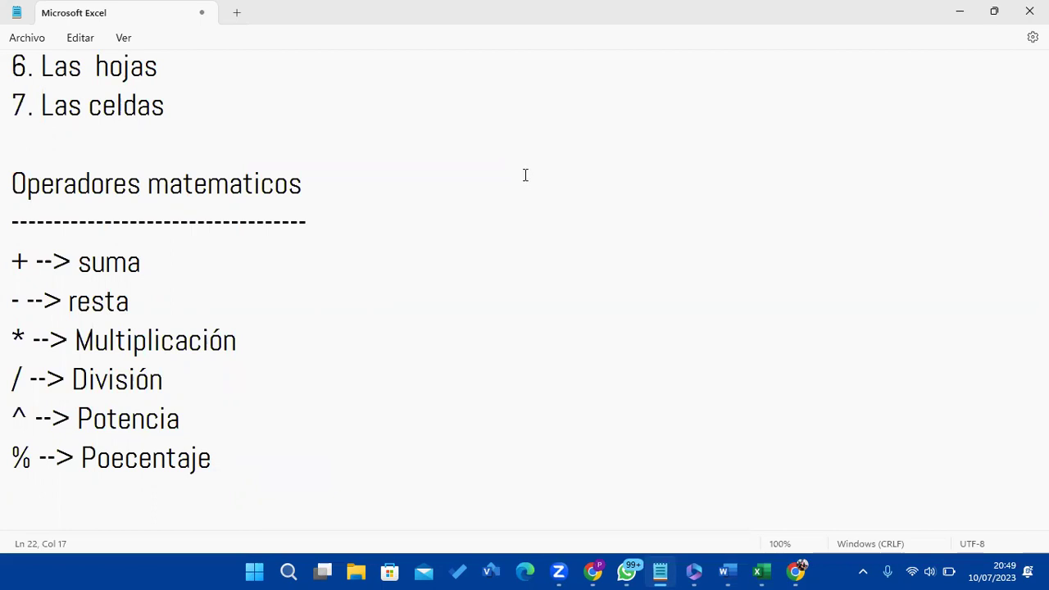
- Below the Poecentaje line, add an 'Operadores lógicos' heading with a dashed underline
{"action": "scroll", "coordinate": [487, 178], "scroll_direction": "down", "scroll_amount": 1}
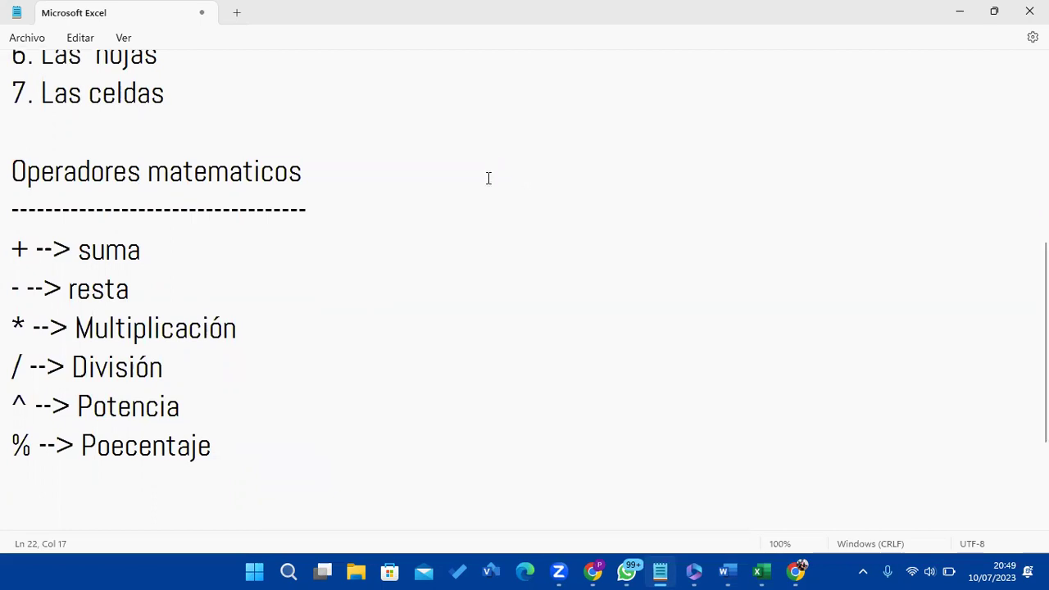
{"action": "left_click", "coordinate": [254, 387]}
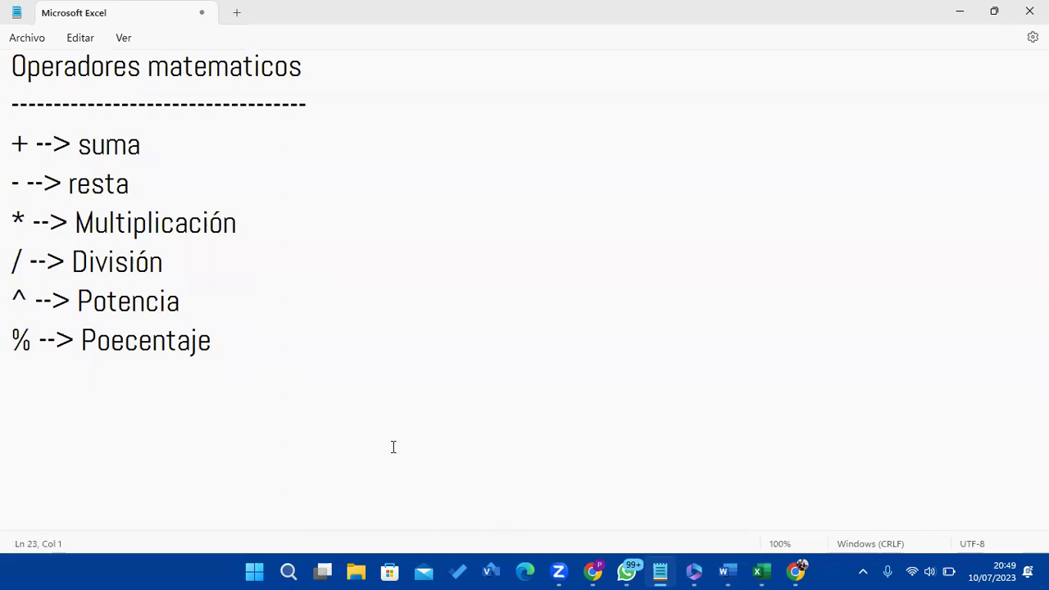
{"action": "type", "text": "Operadores lógicos"}
{"action": "key", "text": "Return"}
{"action": "type", "text": "-"}
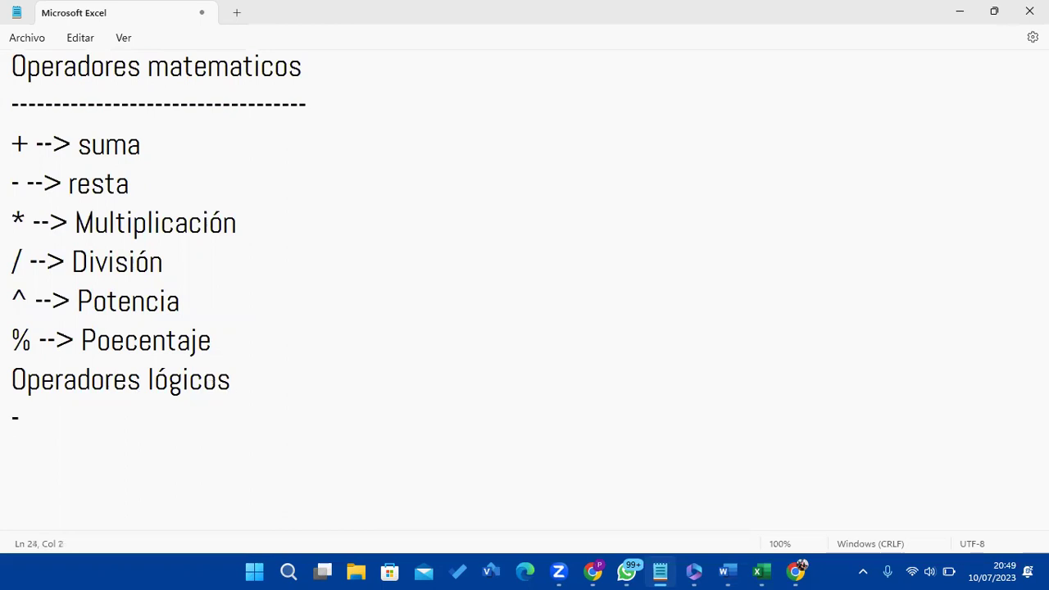
{"action": "type", "text": "---------------"}
{"action": "type", "text": "-"}
{"action": "key", "text": "Return"}
- List the '= --> Igual', '> --> Mayos' and '< --> Menor' lines
{"action": "type", "text": "= --"}
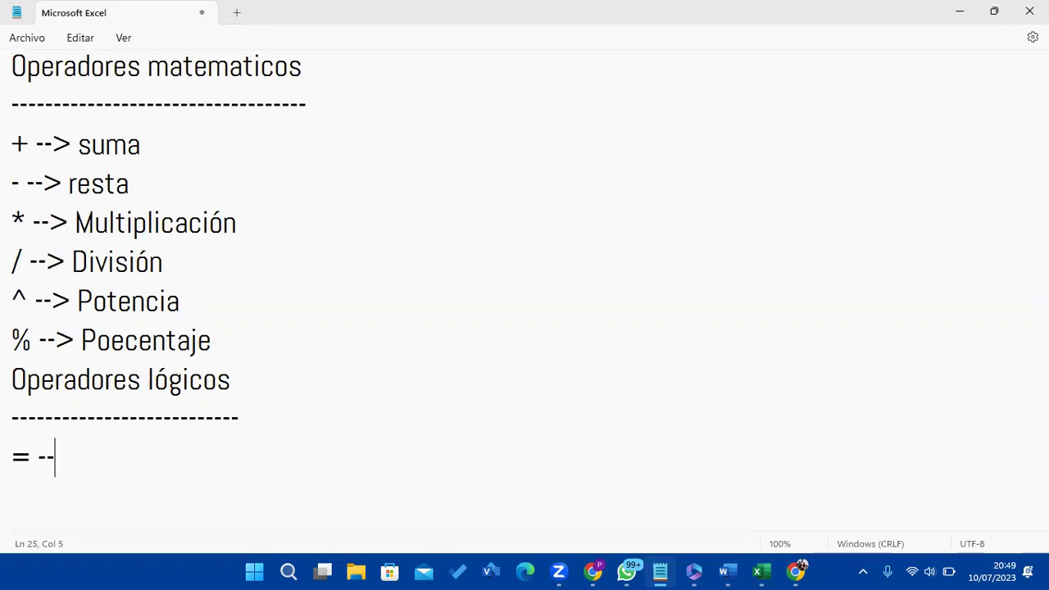
{"action": "type", "text": "> lgual"}
{"action": "key", "text": "Return"}
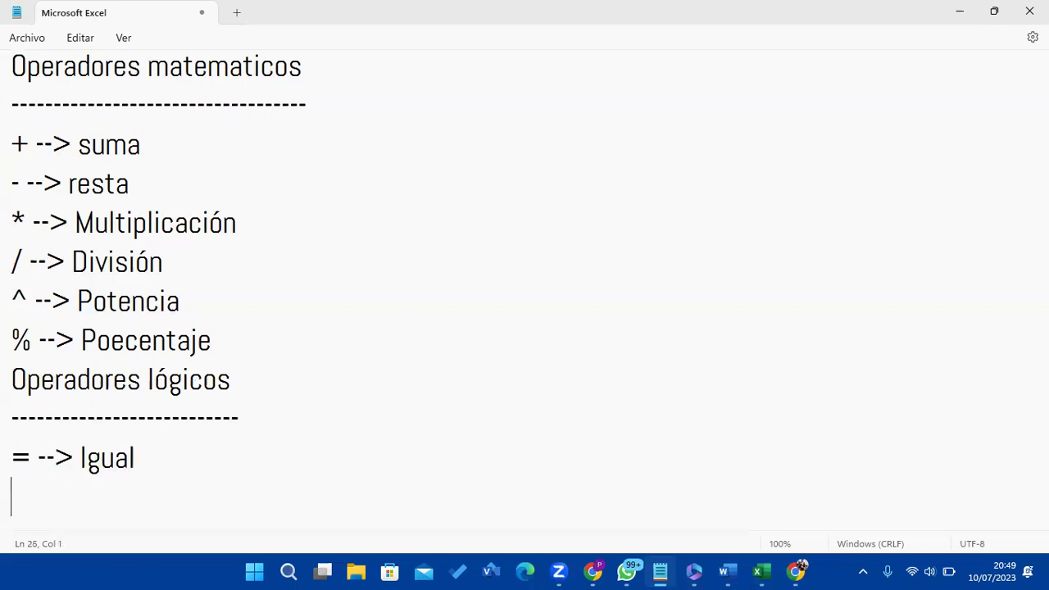
{"action": "type", "text": "> --"}
{"action": "type", "text": "> Mayos"}
{"action": "key", "text": "Return"}
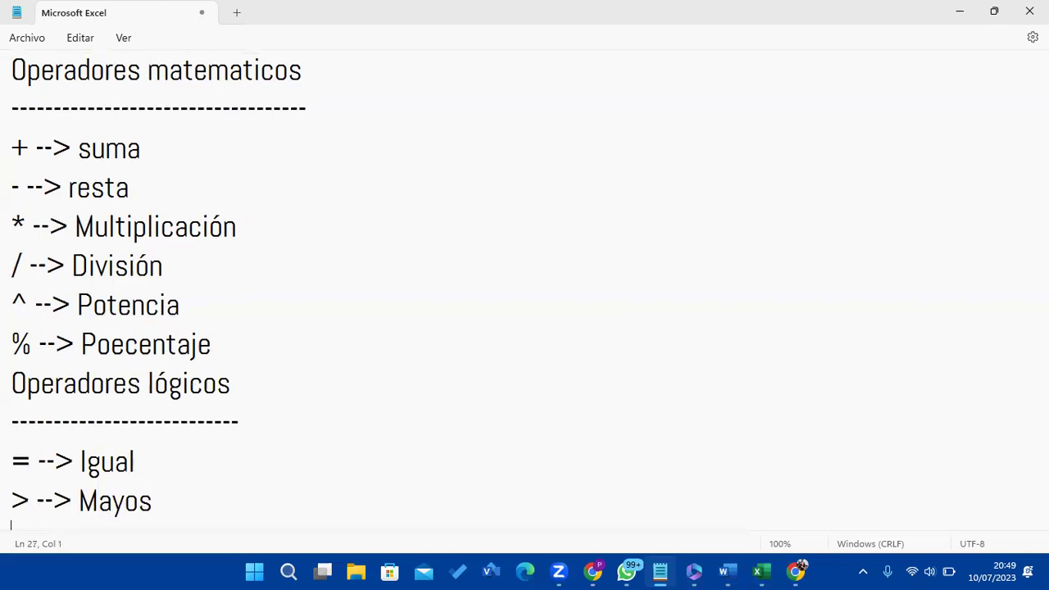
{"action": "type", "text": "< --"}
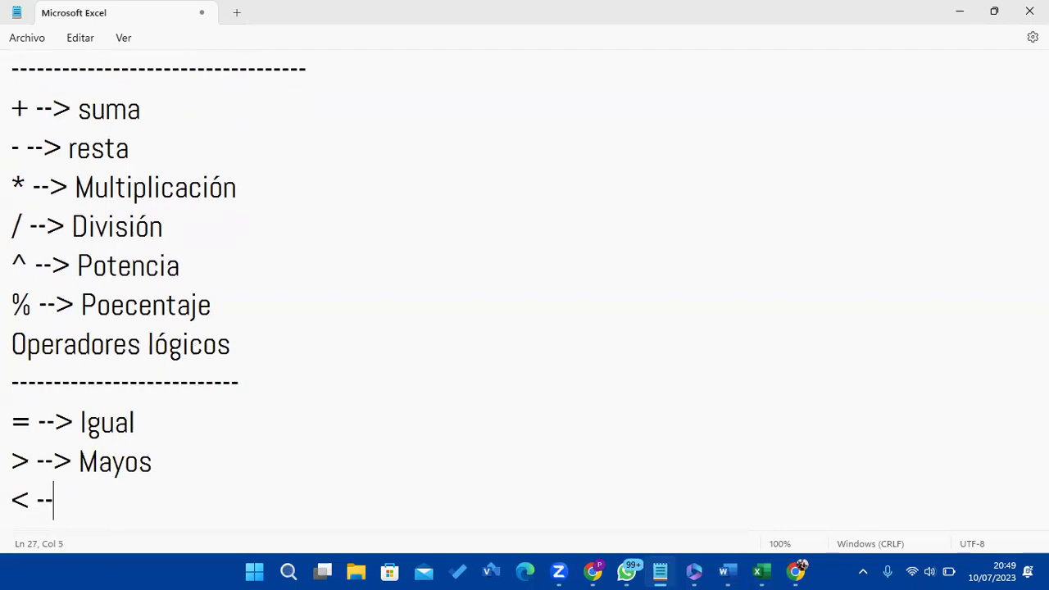
{"action": "type", "text": "> Menoir"}
{"action": "key", "text": "BackSpace"}
{"action": "key", "text": "BackSpace"}
{"action": "type", "text": "r"}
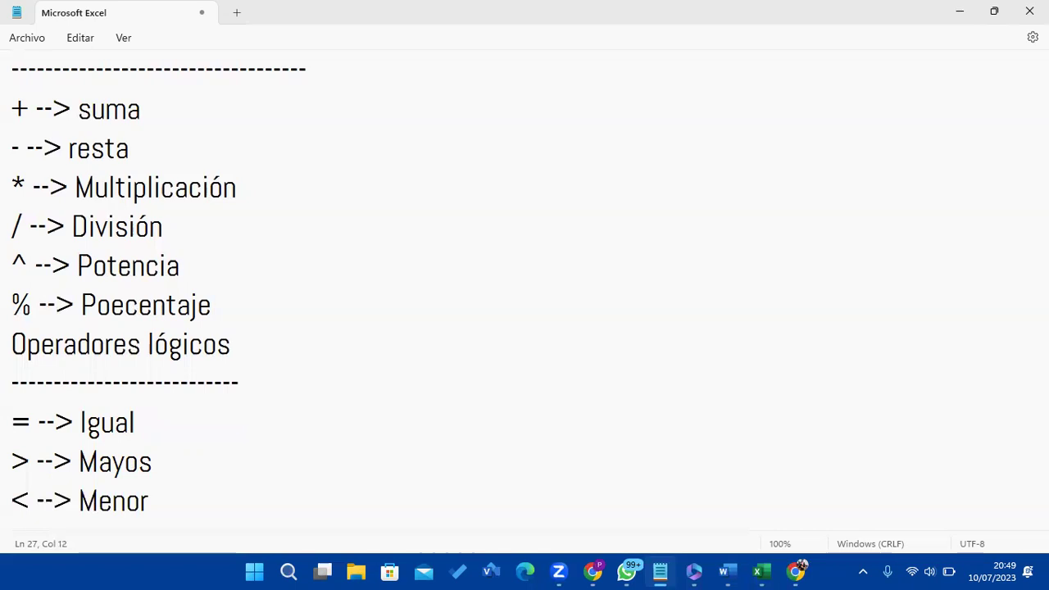
- Add the '>= Mayor igual' and '<> Fiferente' lines beneath the Menor entry
{"action": "key", "text": "Return"}
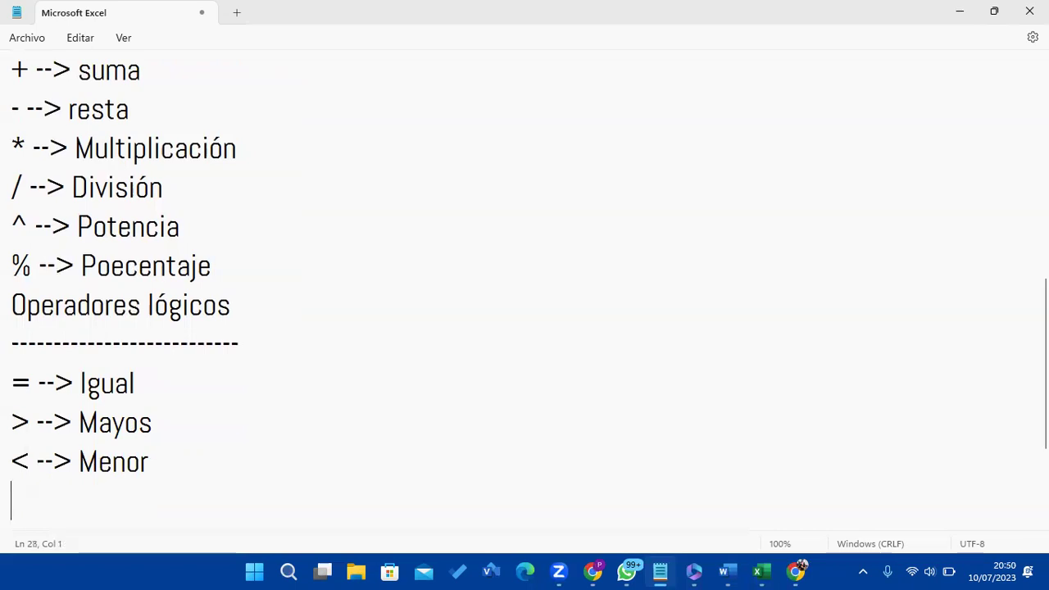
{"action": "type", "text": ">"}
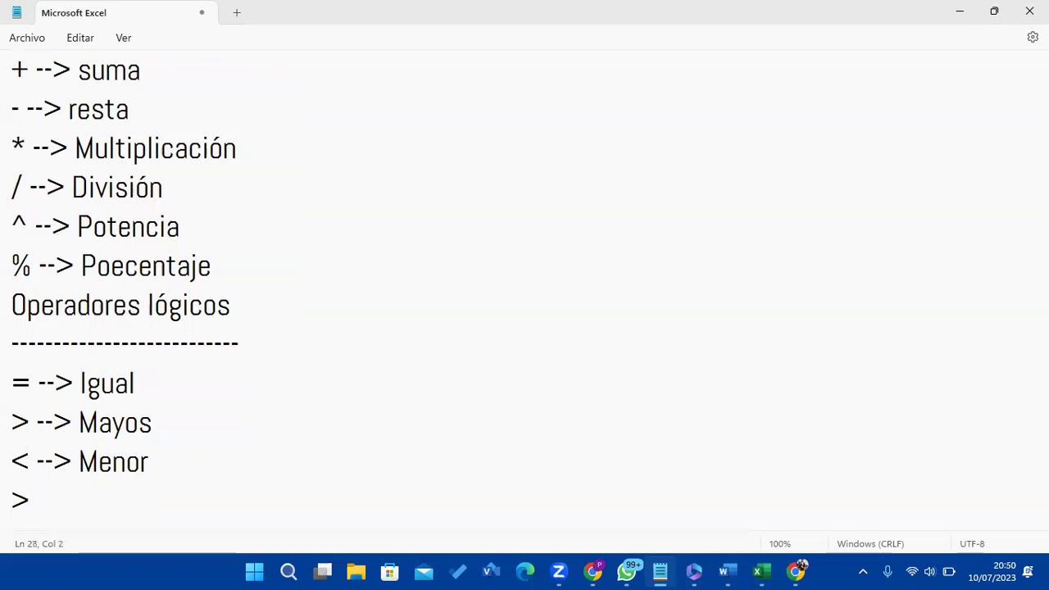
{"action": "type", "text": "= "}
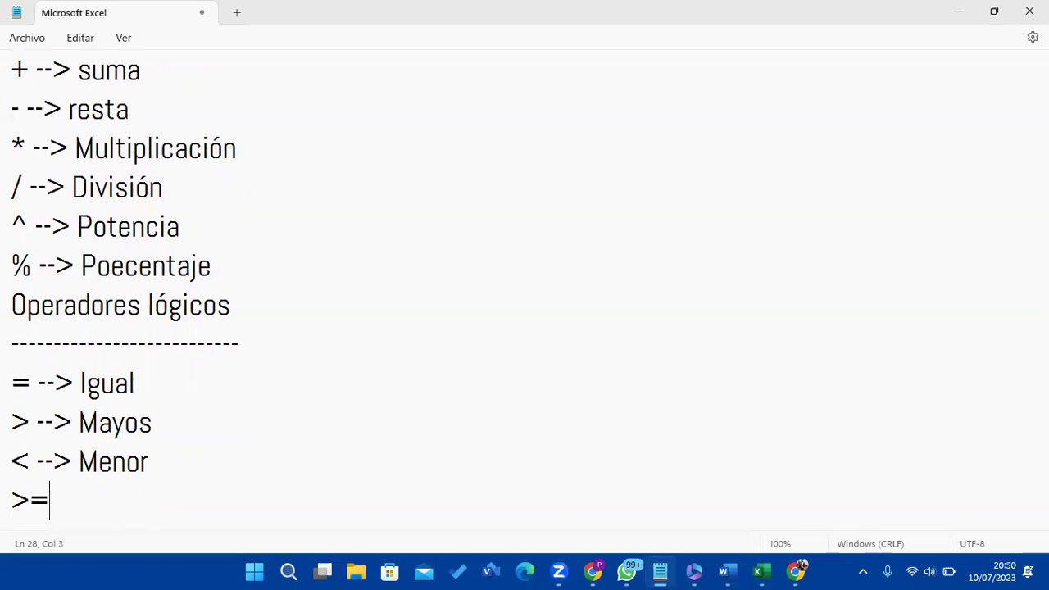
{"action": "type", "text": ";"}
{"action": "key", "text": "BackSpace"}
{"action": "type", "text": "Mayor igual"}
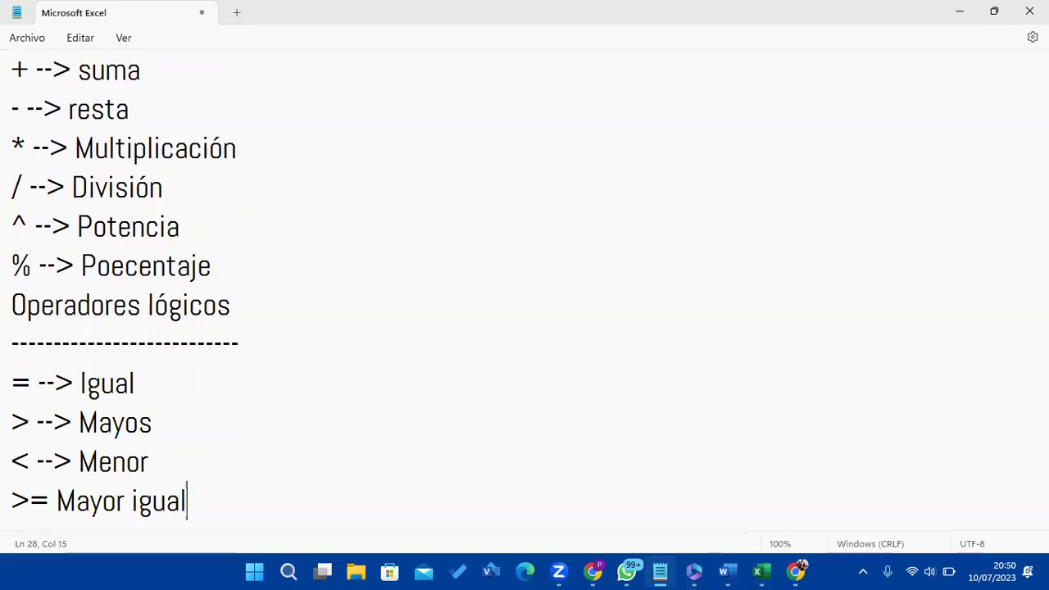
{"action": "key", "text": "Return"}
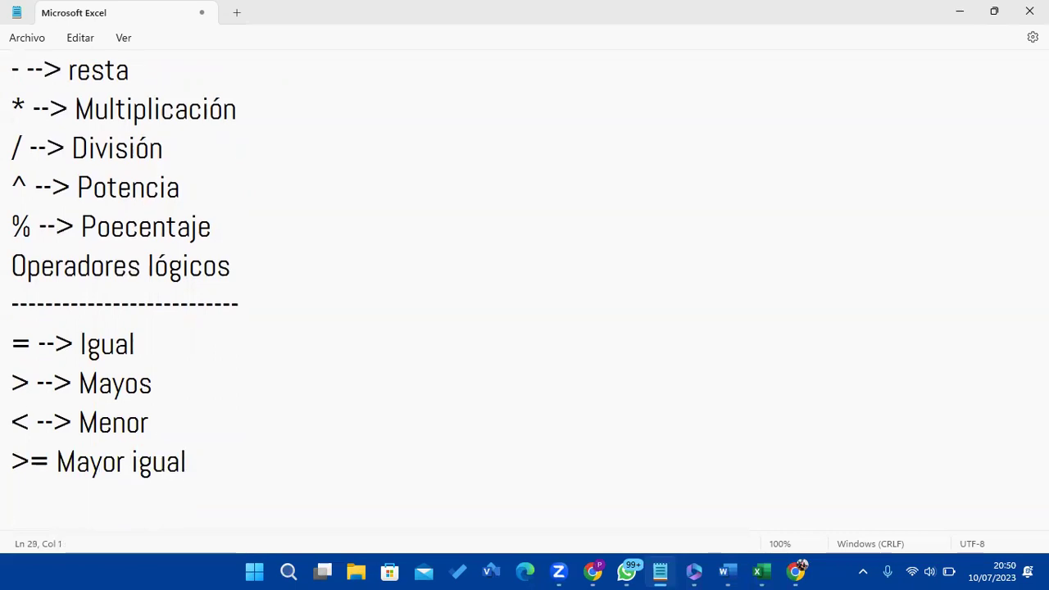
{"action": "type", "text": "-"}
{"action": "key", "text": "BackSpace"}
{"action": "type", "text": "<>"}
{"action": "type", "text": " Fiferente"}
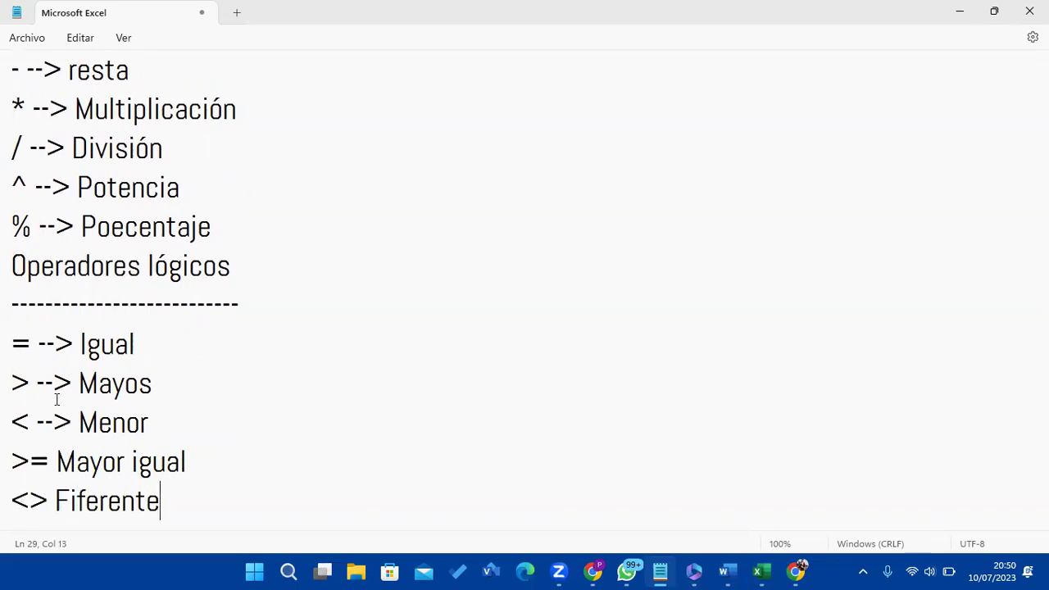
- Delete the '-->' arrows from the Igual, Mayos and Menor lines
{"action": "left_click_drag", "start_coordinate": [72, 424], "coordinate": [36, 425]}
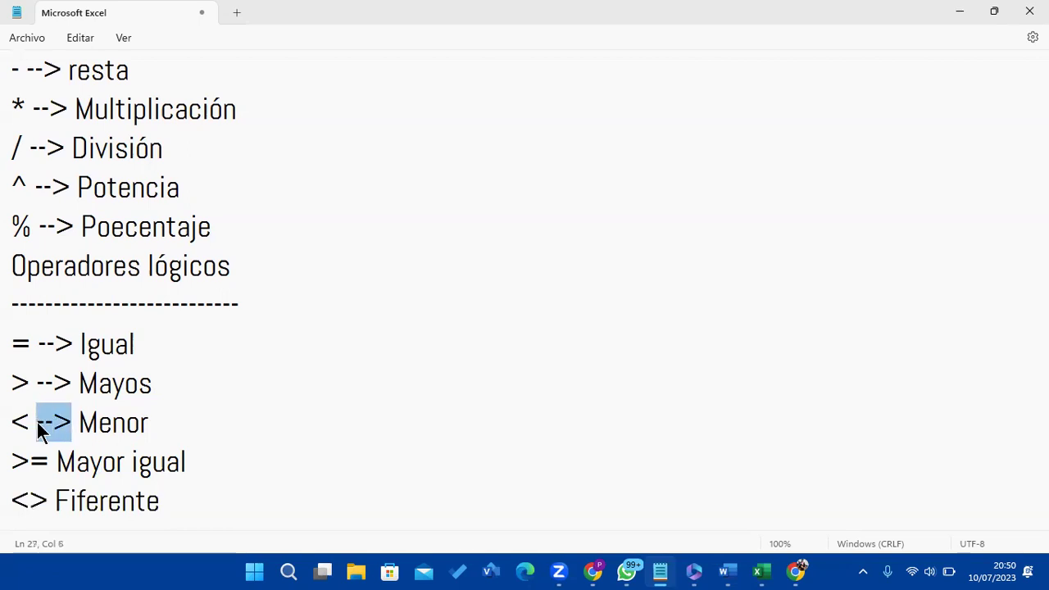
{"action": "key", "text": "BackSpace"}
{"action": "left_click", "coordinate": [70, 384]}
{"action": "left_click_drag", "start_coordinate": [70, 383], "coordinate": [36, 384]}
{"action": "type", "text": "¿"}
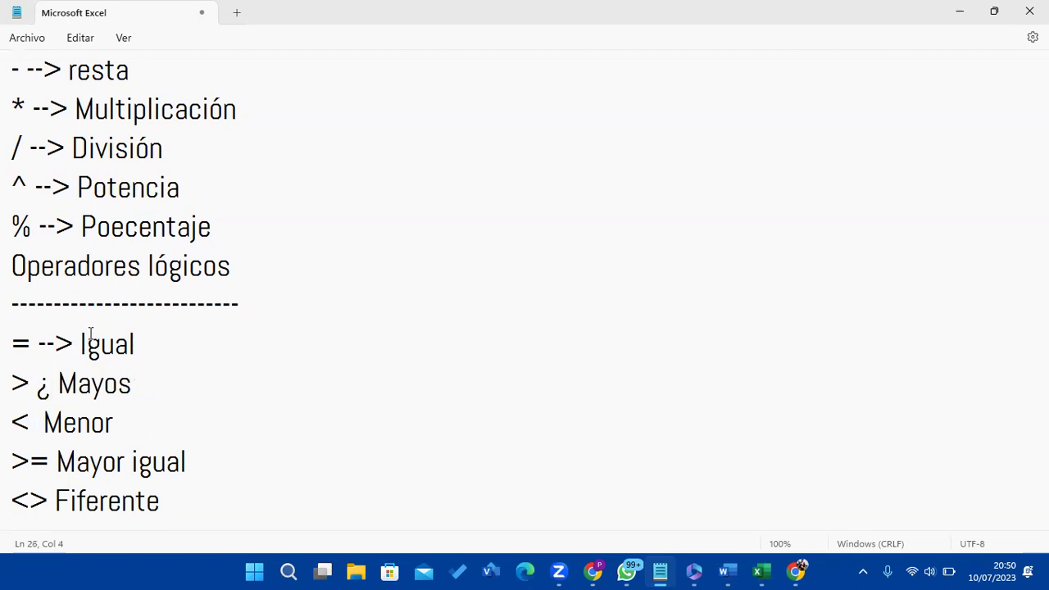
{"action": "left_click_drag", "start_coordinate": [74, 343], "coordinate": [38, 344]}
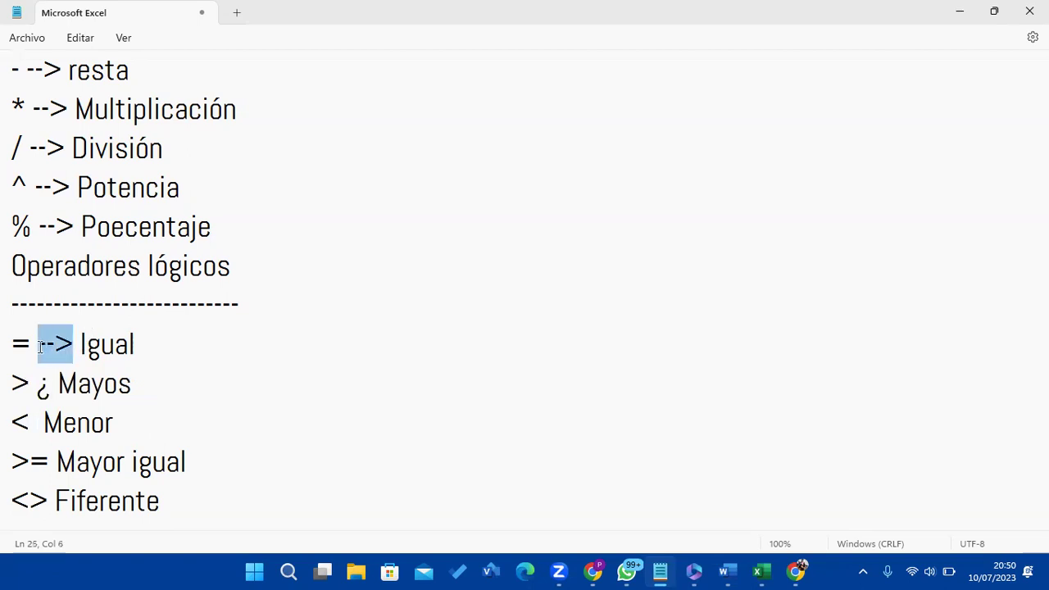
{"action": "type", "text": "¿"}
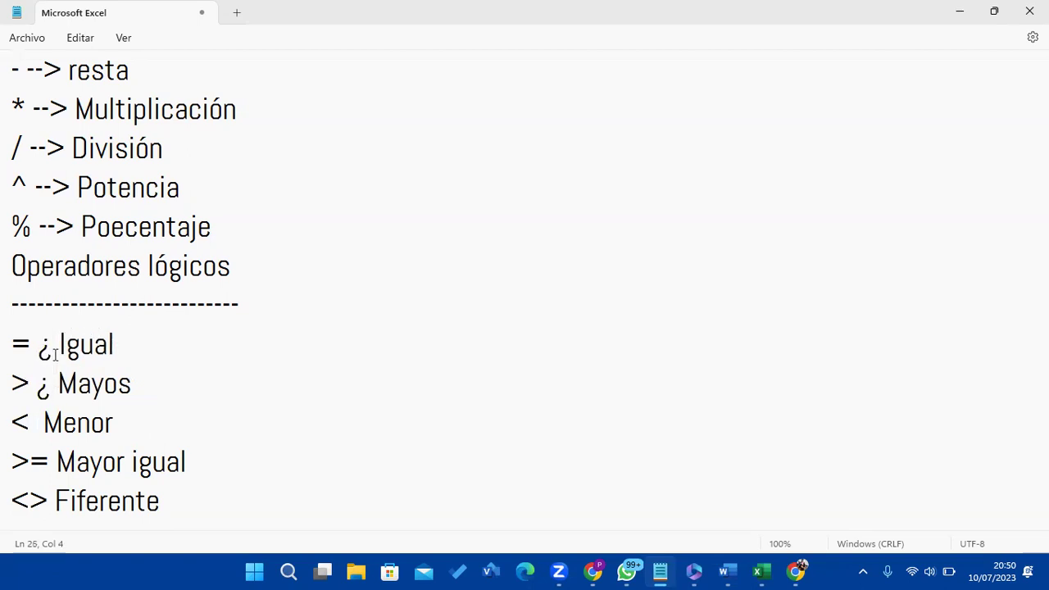
{"action": "key", "text": "BackSpace"}
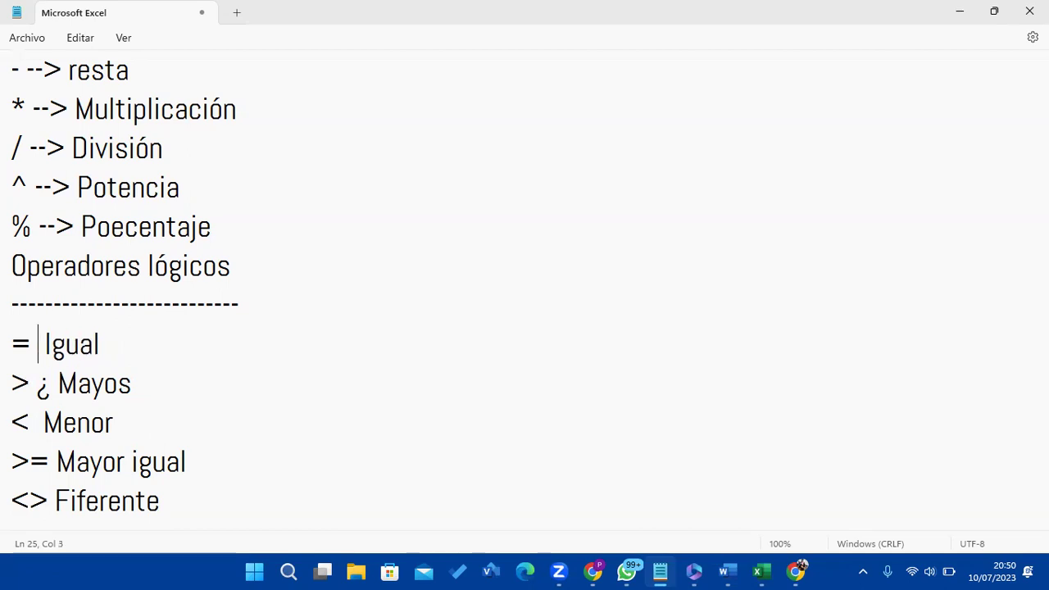
{"action": "left_click", "coordinate": [51, 378]}
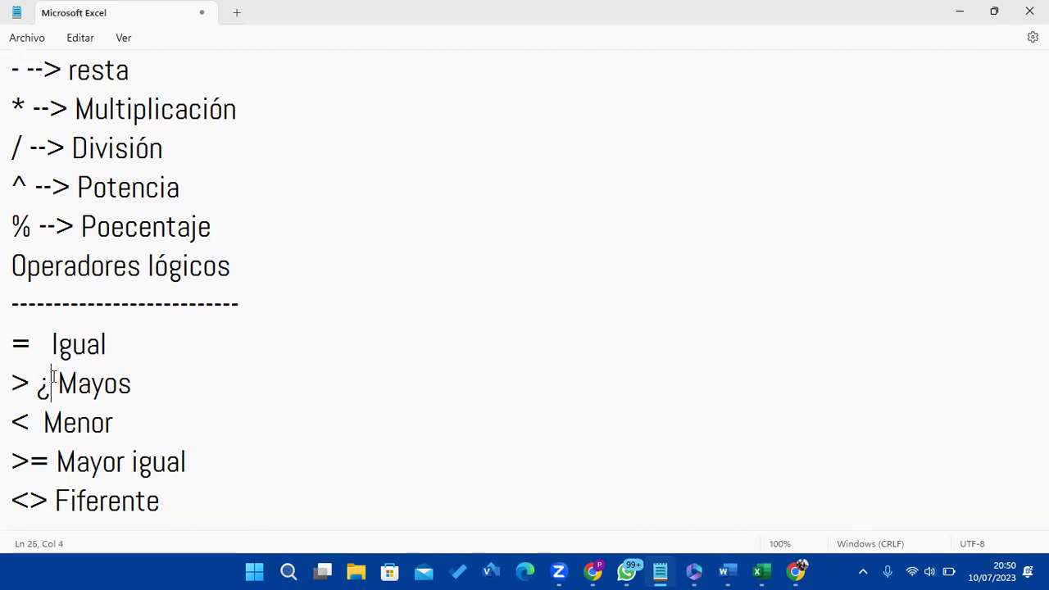
{"action": "key", "text": "BackSpace"}
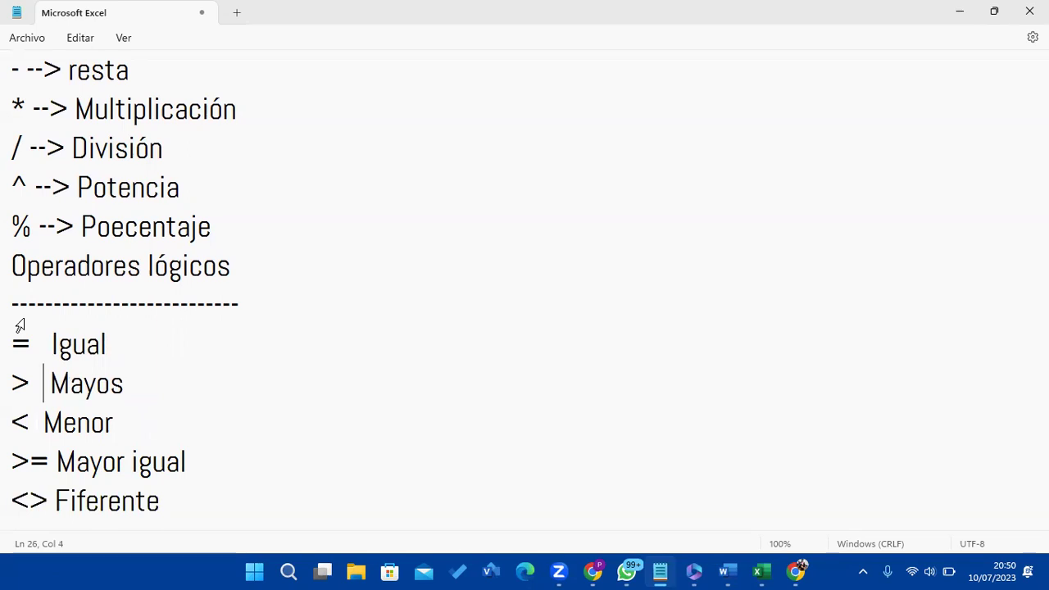
- Add a 'y' entry on the line below '<> Fiferente'
{"action": "key", "text": "Down"}
{"action": "key", "text": "Down"}
{"action": "key", "text": "Down"}
{"action": "key", "text": "Down"}
{"action": "type", "text": "y"}
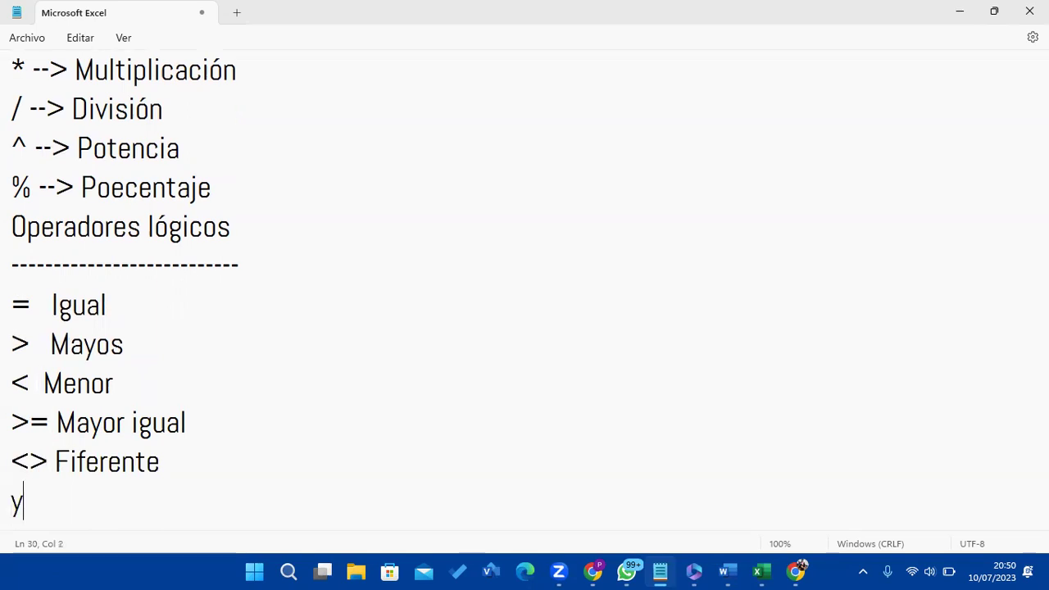
{"action": "key", "text": "Return"}
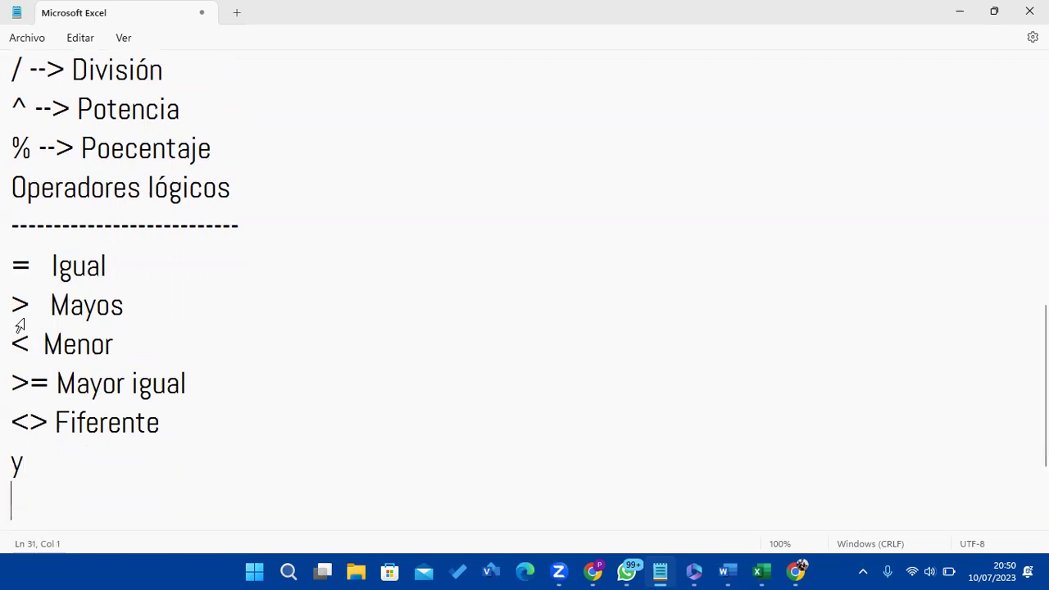
- Type 'O' on the empty line beneath 'y'
{"action": "type", "text": "O"}
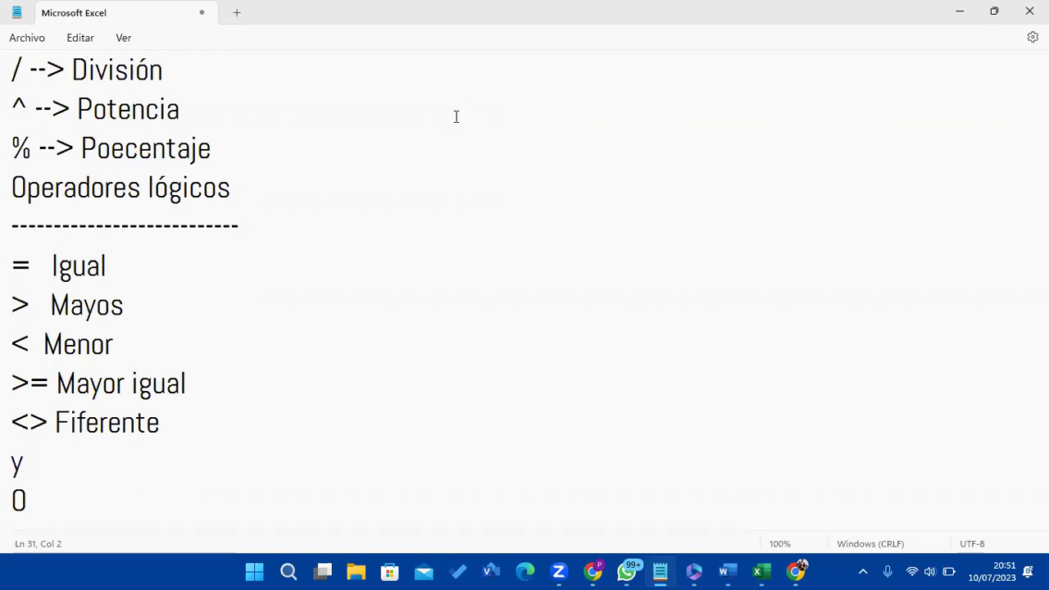
- Below 'O', write 'Caracter para iniciar una formula' with '=, +' on the next line
{"action": "scroll", "coordinate": [453, 118], "scroll_direction": "down", "scroll_amount": 3}
{"action": "left_click", "coordinate": [183, 363]}
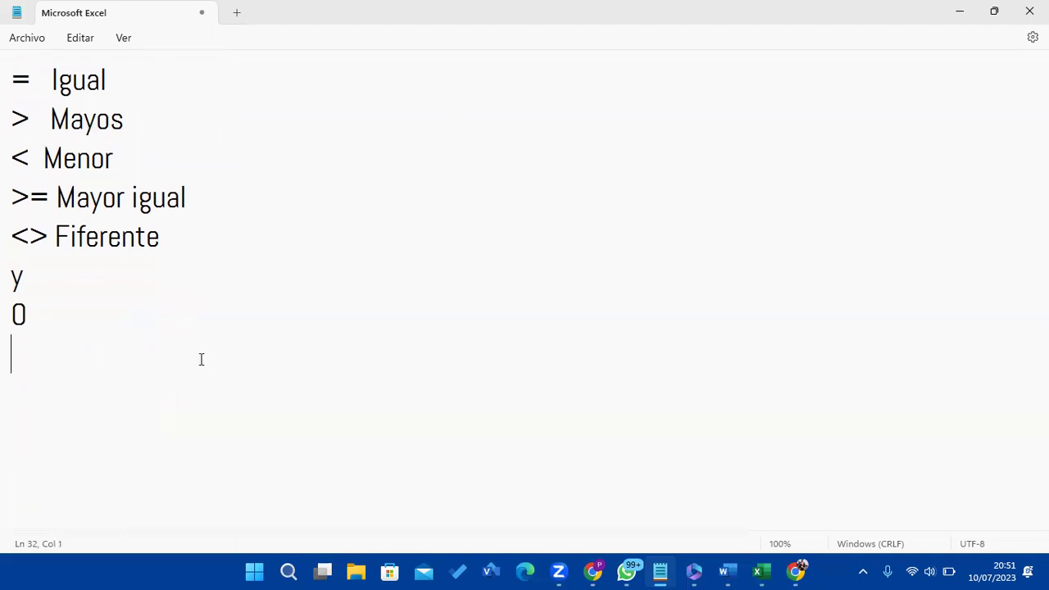
{"action": "type", "text": "Caqrcat"}
{"action": "key", "text": "BackSpace"}
{"action": "key", "text": "BackSpace"}
{"action": "key", "text": "BackSpace"}
{"action": "key", "text": "BackSpace"}
{"action": "key", "text": "BackSpace"}
{"action": "type", "text": "rac"}
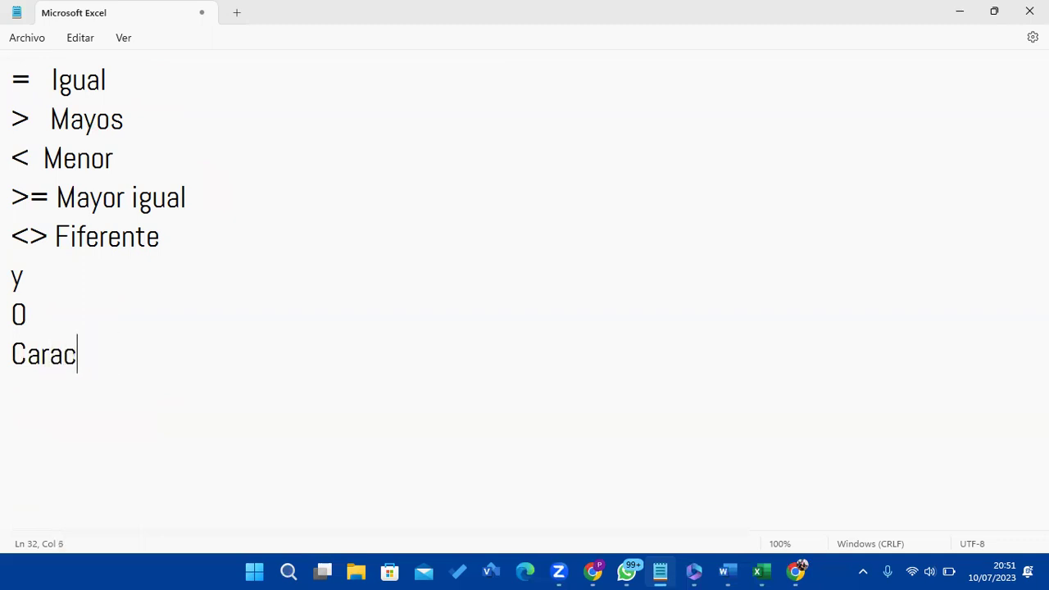
{"action": "type", "text": "ter para iniciar una fo"}
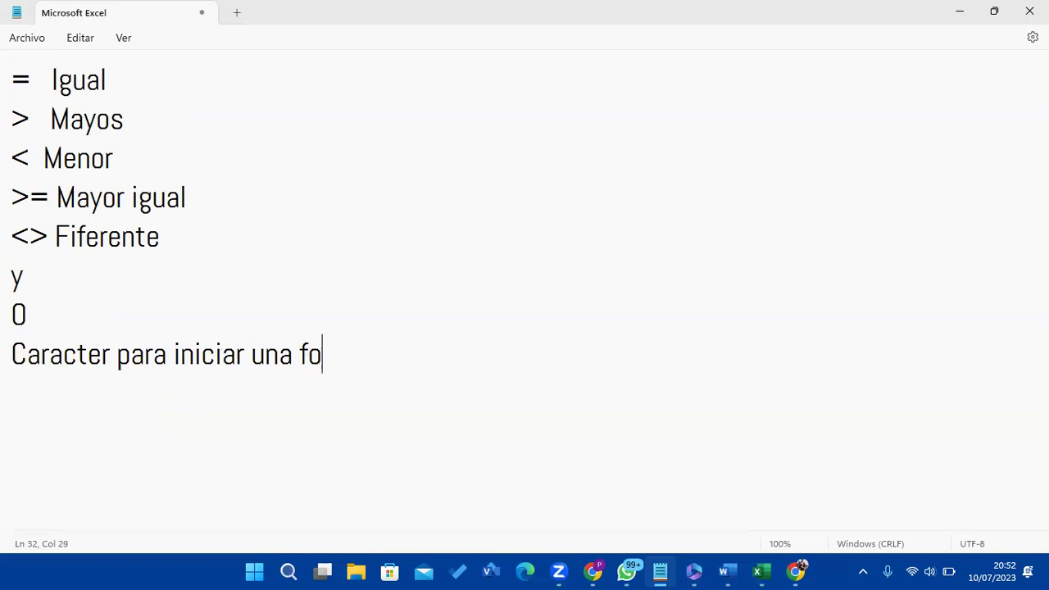
{"action": "type", "text": "rmu"}
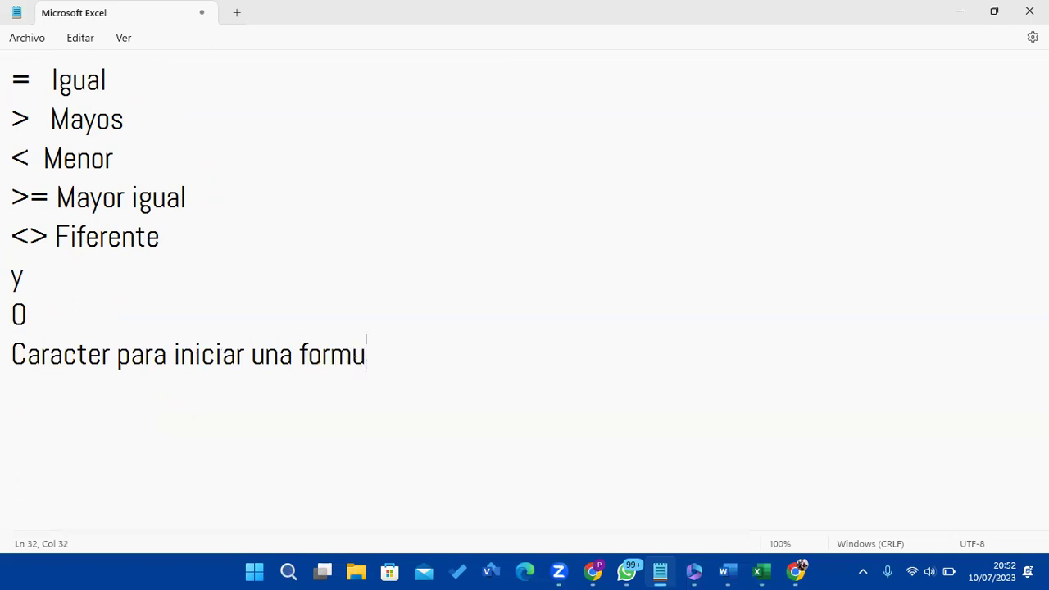
{"action": "type", "text": "la"}
{"action": "key", "text": "Return"}
{"action": "type", "text": "=, +"}
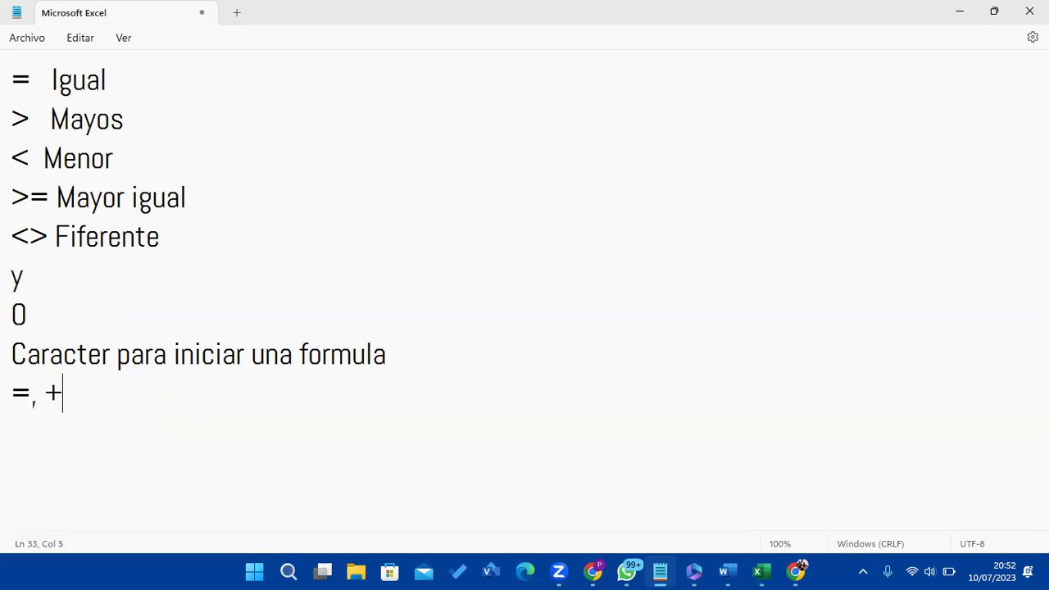